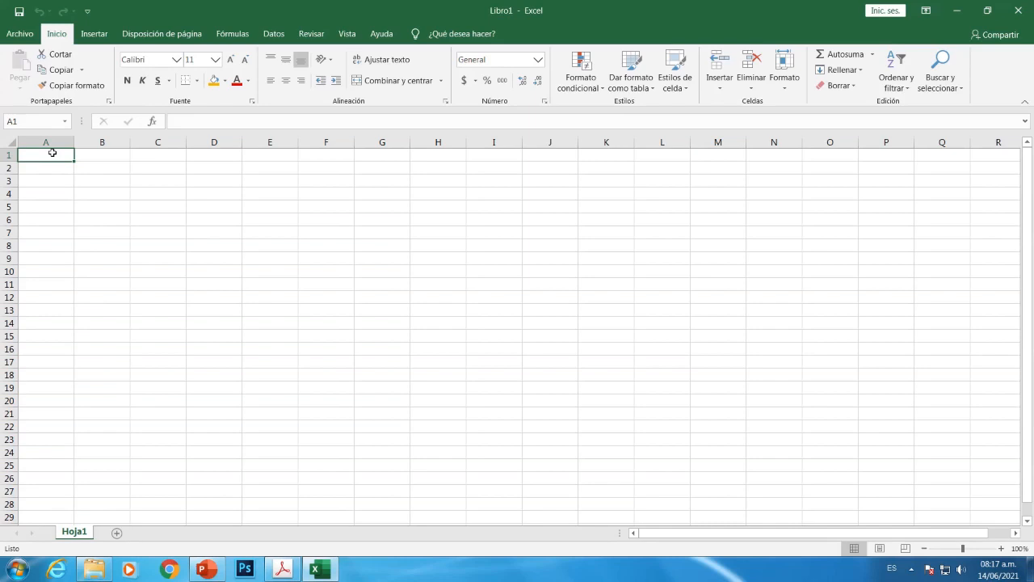
Merge and centre A1:G1, B2:D2, B3:D3 and B4:D4, then view the Remito model PDF
{"action": "left_click_drag", "start_coordinate": [56, 152], "coordinate": [385, 154]}
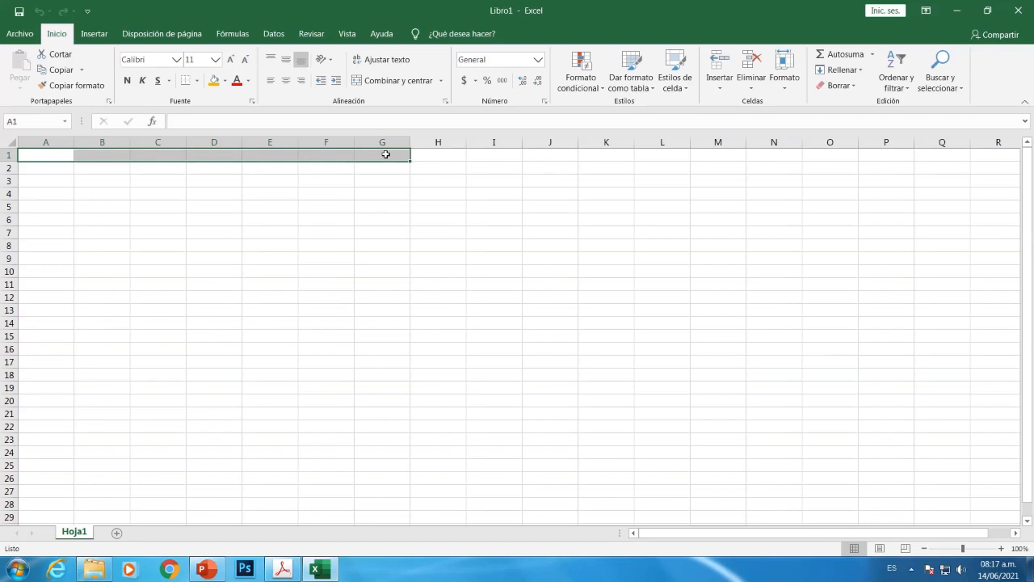
{"action": "left_click", "coordinate": [393, 84]}
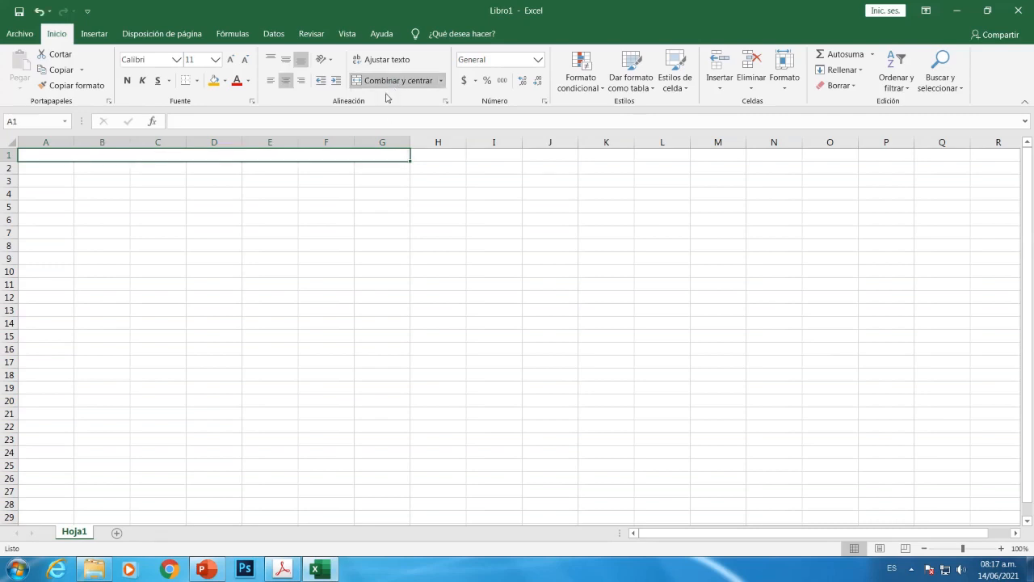
{"action": "left_click", "coordinate": [95, 169]}
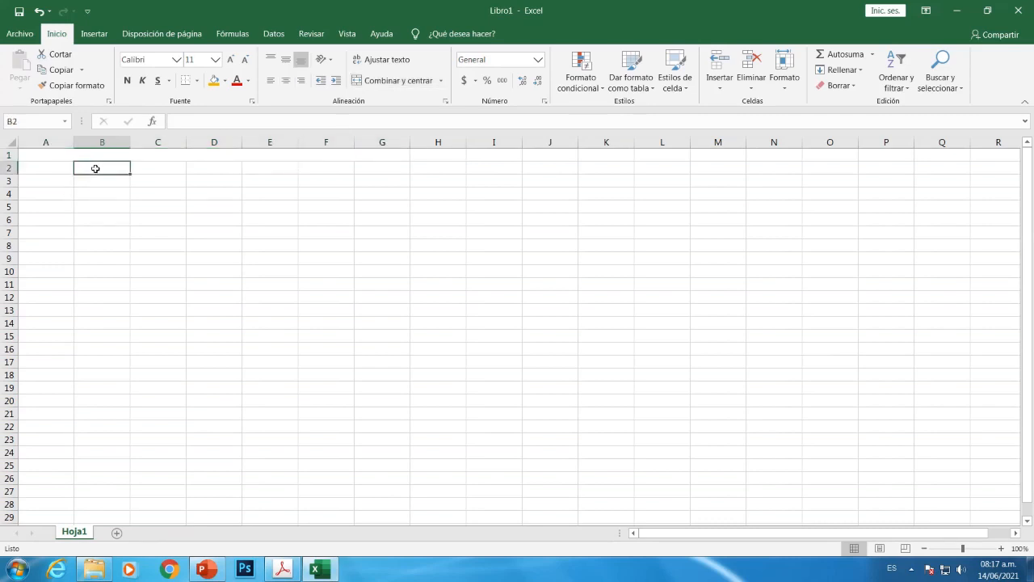
{"action": "left_click_drag", "start_coordinate": [96, 169], "coordinate": [219, 168]}
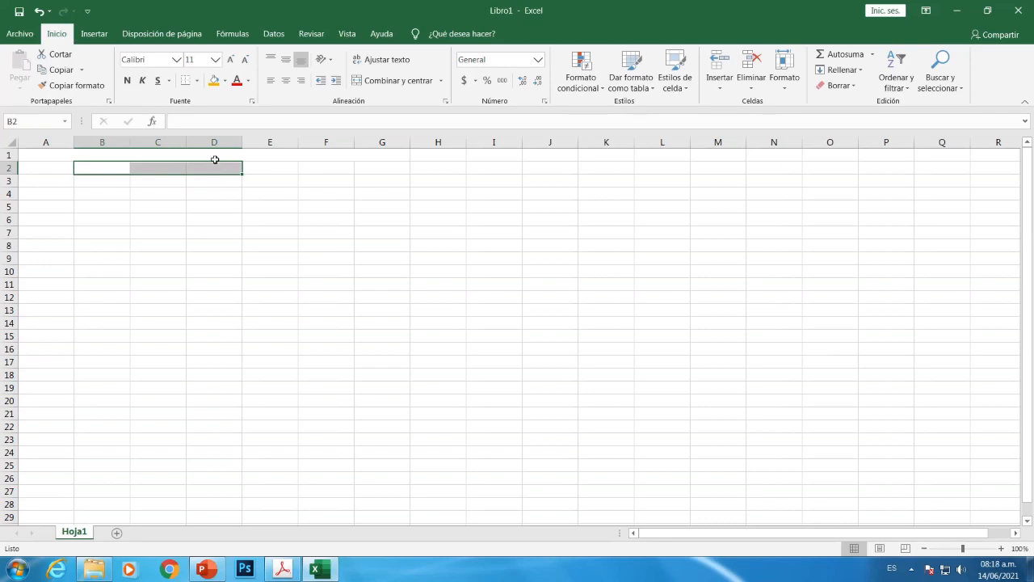
{"action": "left_click", "coordinate": [411, 81]}
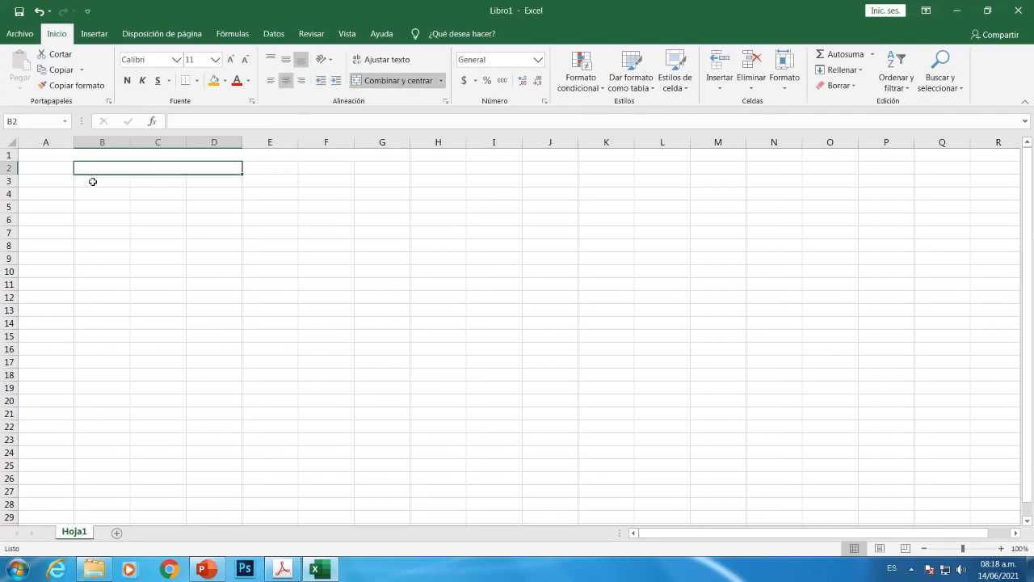
{"action": "left_click_drag", "start_coordinate": [92, 183], "coordinate": [209, 182]}
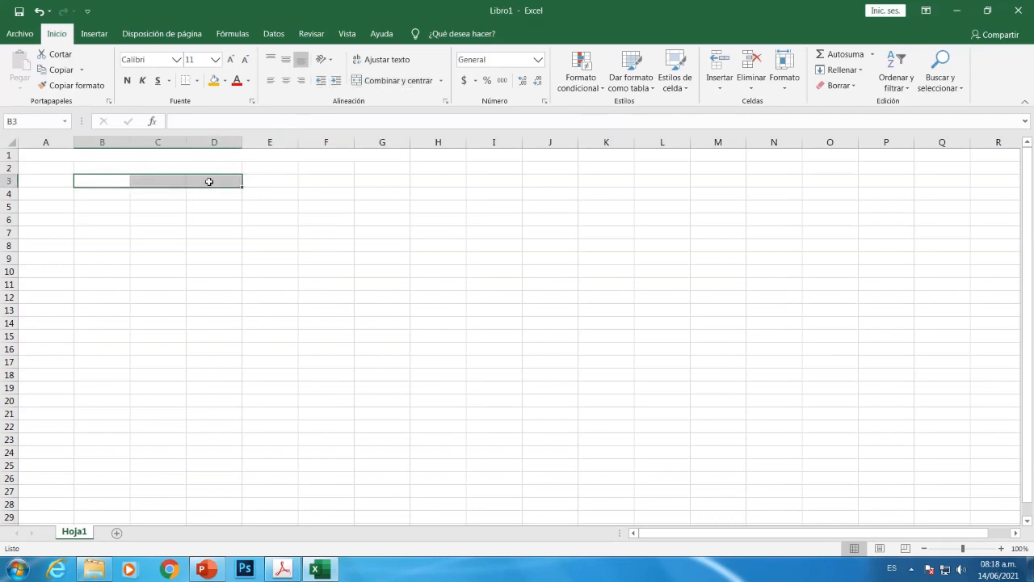
{"action": "left_click", "coordinate": [381, 81]}
{"action": "left_click_drag", "start_coordinate": [102, 194], "coordinate": [210, 194]}
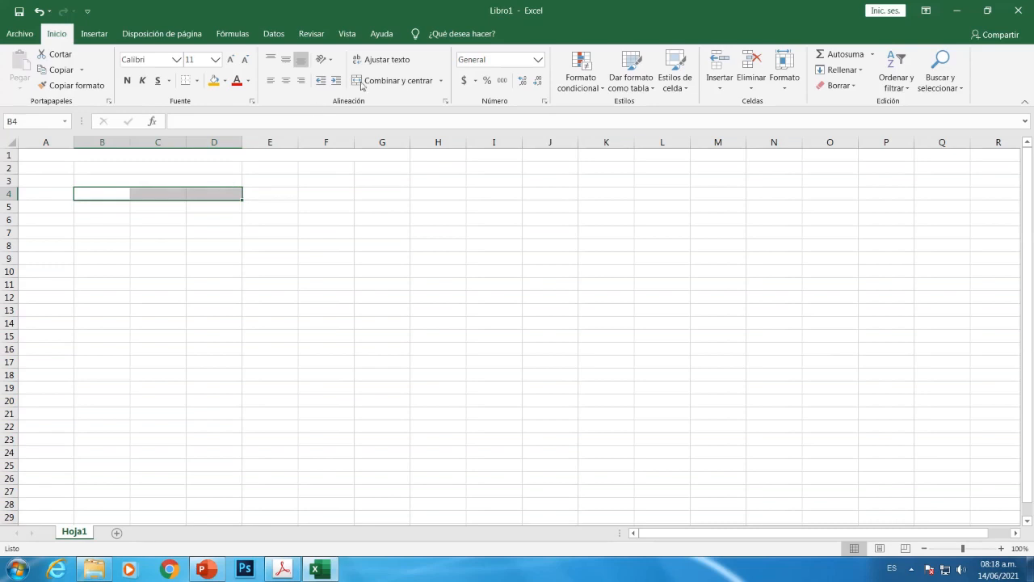
{"action": "left_click", "coordinate": [388, 81]}
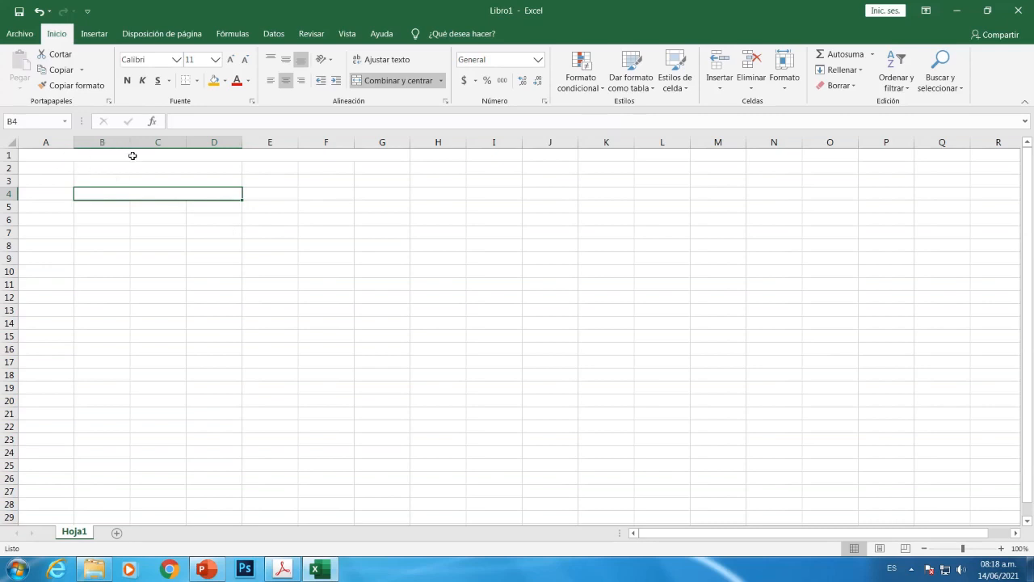
{"action": "left_click", "coordinate": [283, 570]}
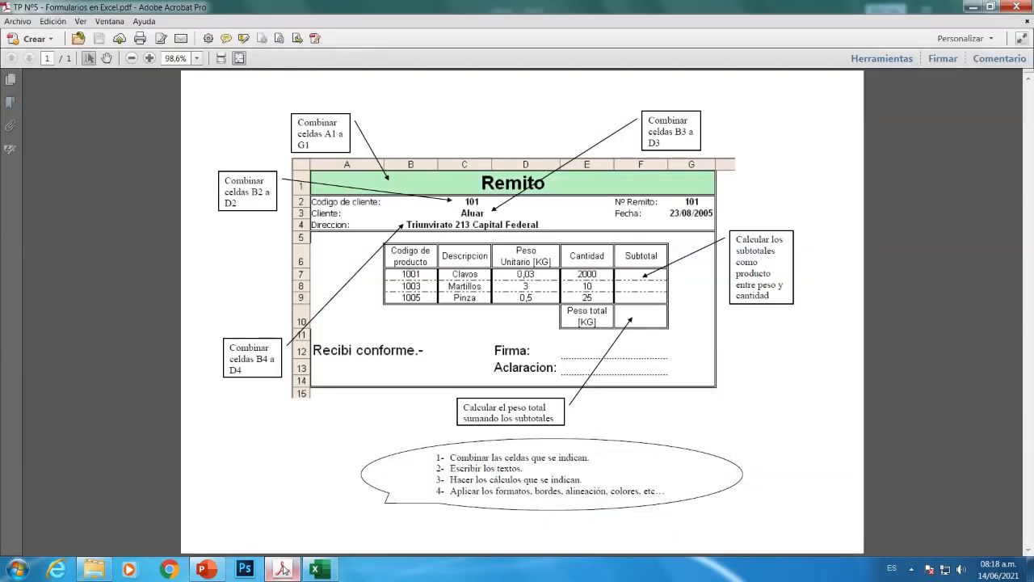
Type the title 'Remito' into merged cell A1:G1, then check the model PDF again
{"action": "left_click", "coordinate": [283, 570]}
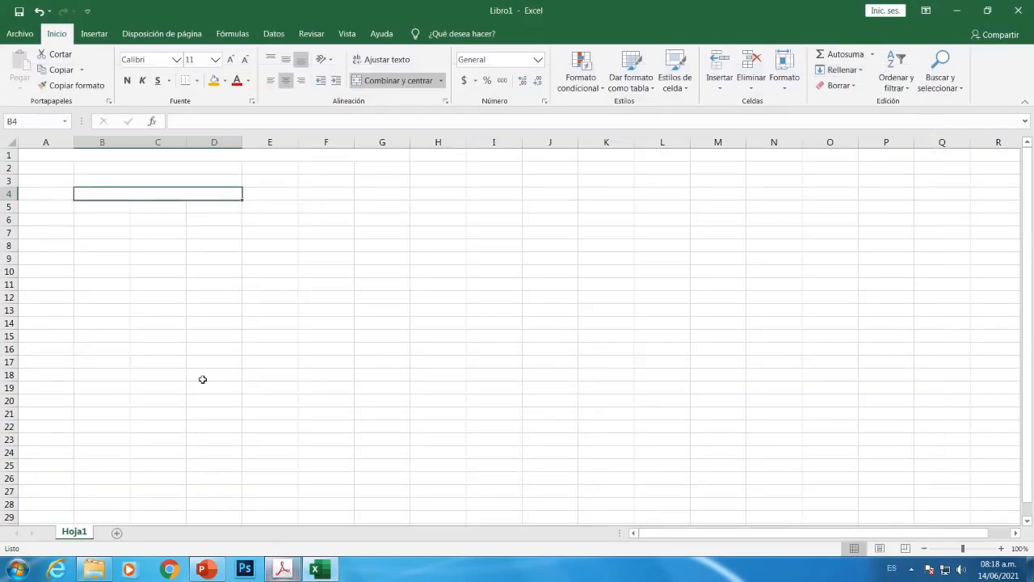
{"action": "mouse_move", "coordinate": [186, 158]}
{"action": "left_mouse_down"}
{"action": "mouse_move", "coordinate": [213, 169]}
{"action": "mouse_move", "coordinate": [210, 155]}
{"action": "left_mouse_up"}
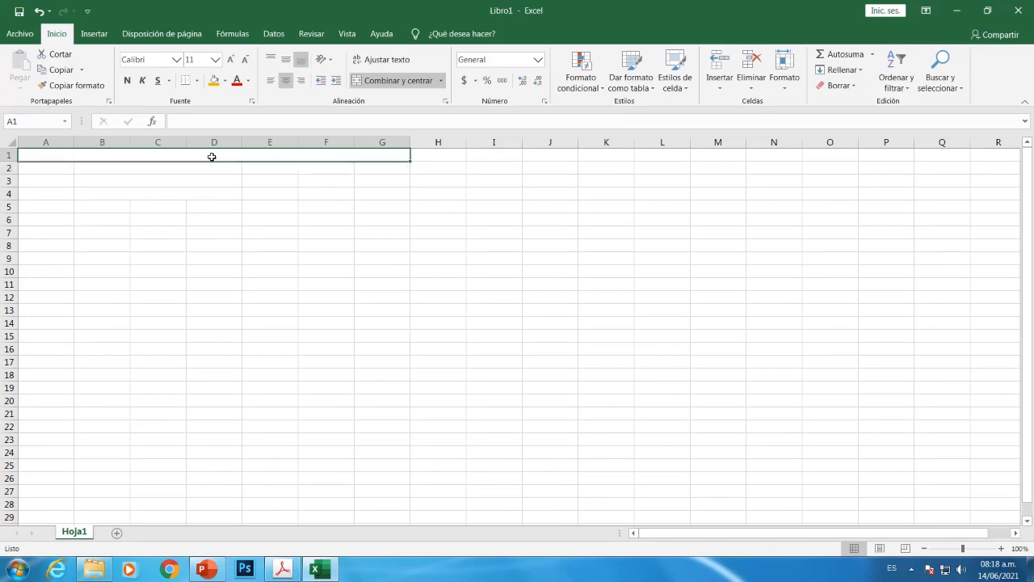
{"action": "type", "text": "Remito"}
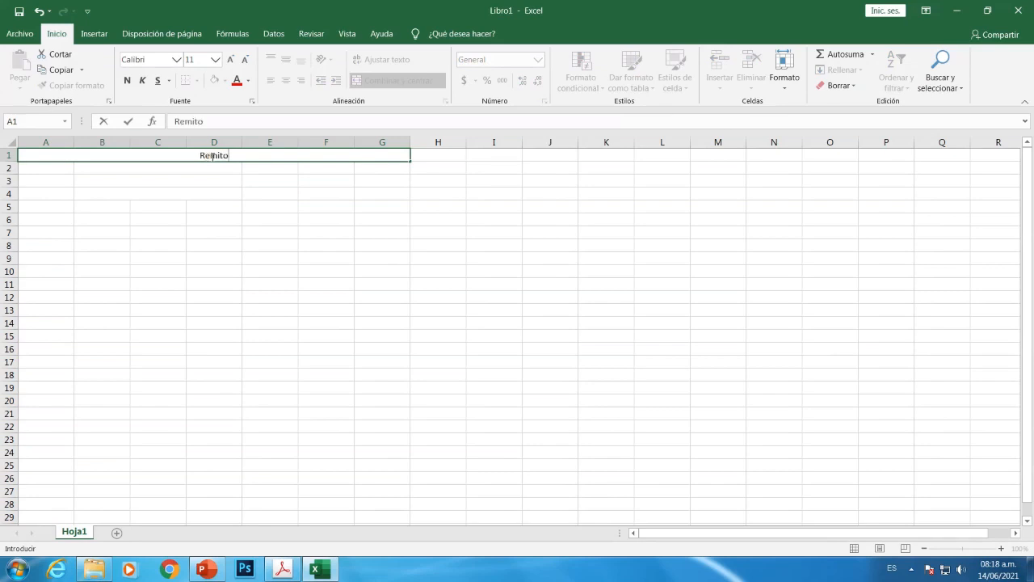
{"action": "left_click", "coordinate": [43, 165]}
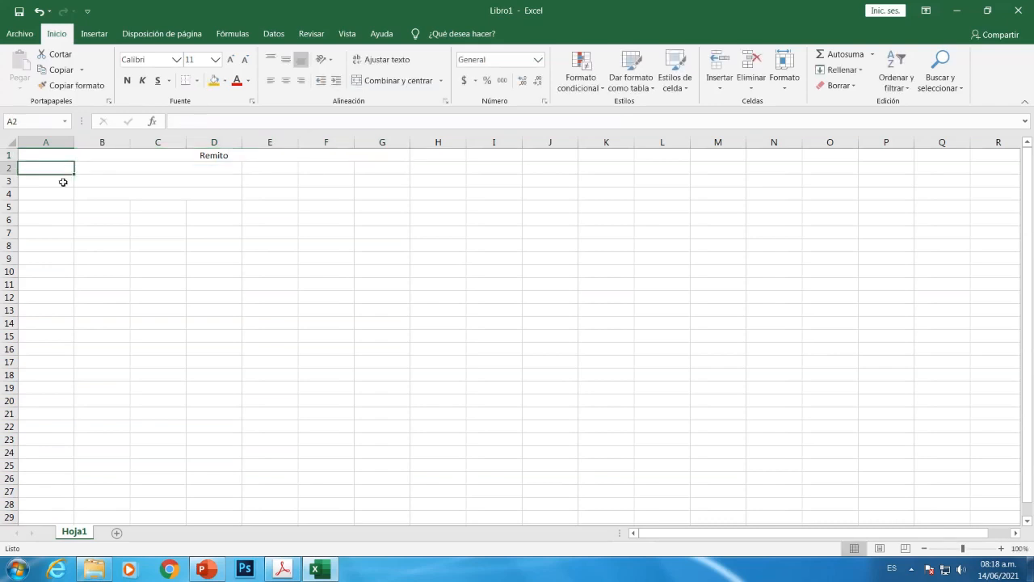
{"action": "left_click", "coordinate": [280, 570]}
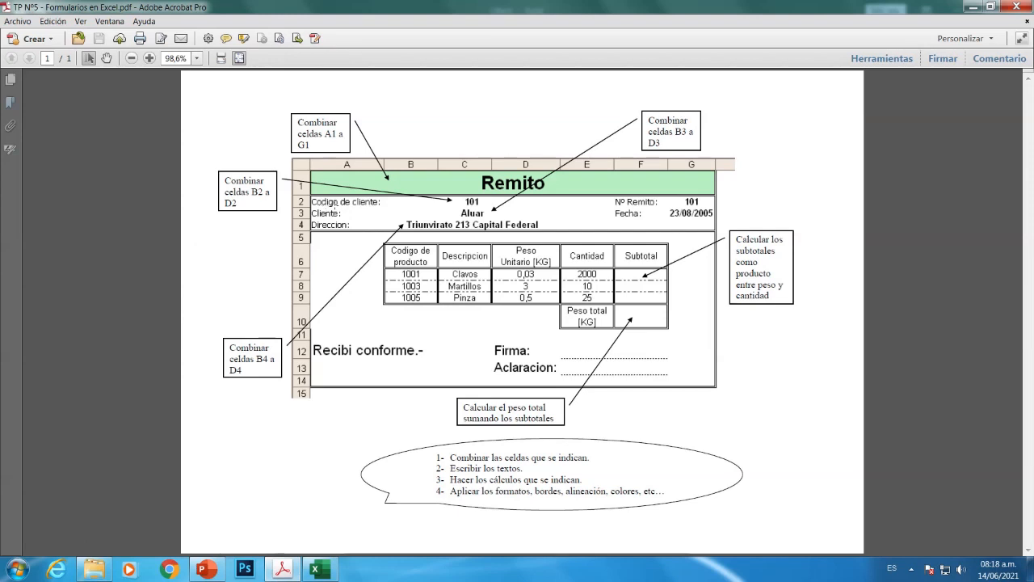
Label A2 'Codigo de cliente:' and widen column A to fit it
{"action": "left_click", "coordinate": [316, 571]}
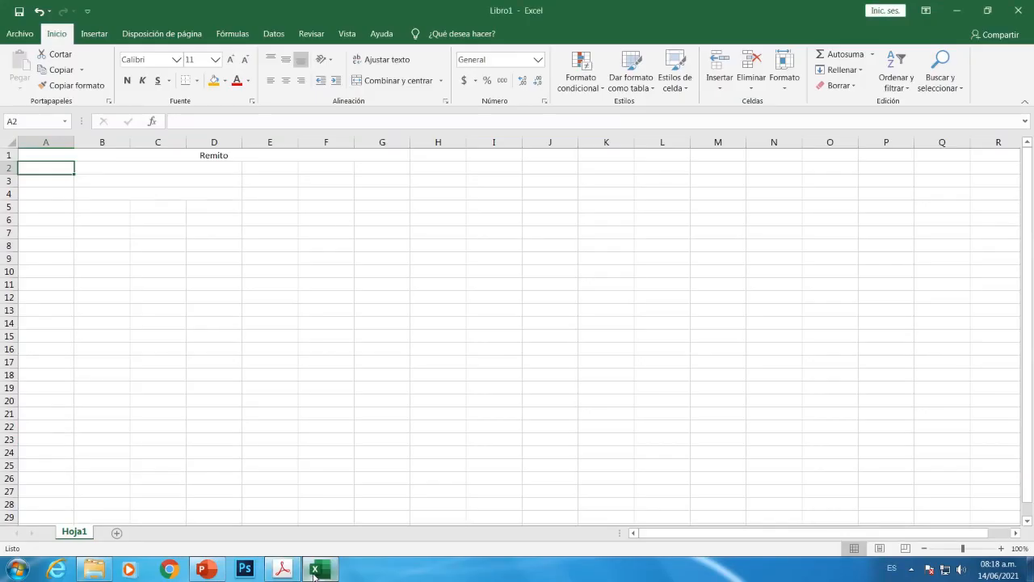
{"action": "type", "text": "Cod"}
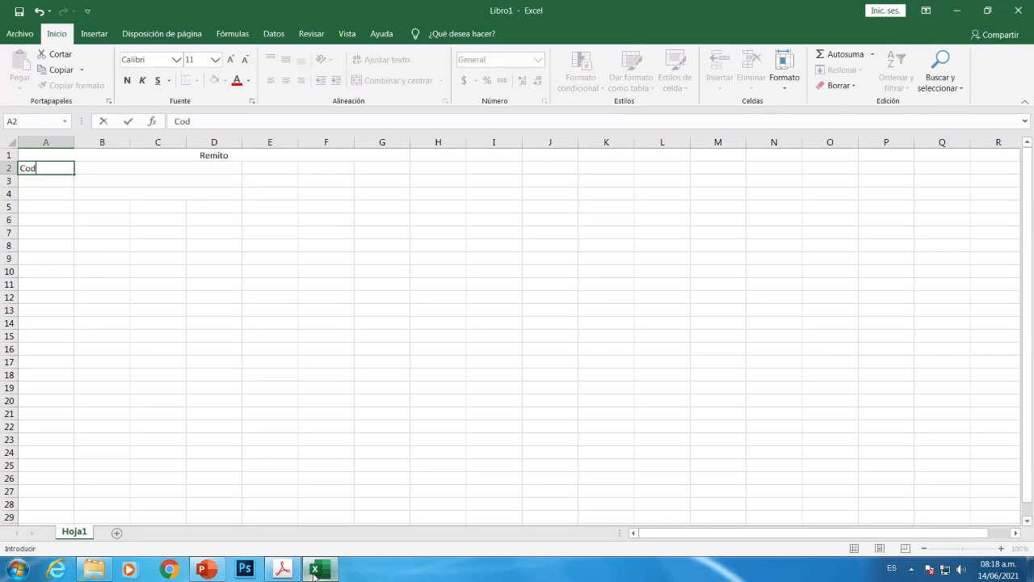
{"action": "type", "text": "igo de"}
{"action": "type", "text": " cle"}
{"action": "type", "text": "ente:"}
{"action": "key", "text": "Return"}
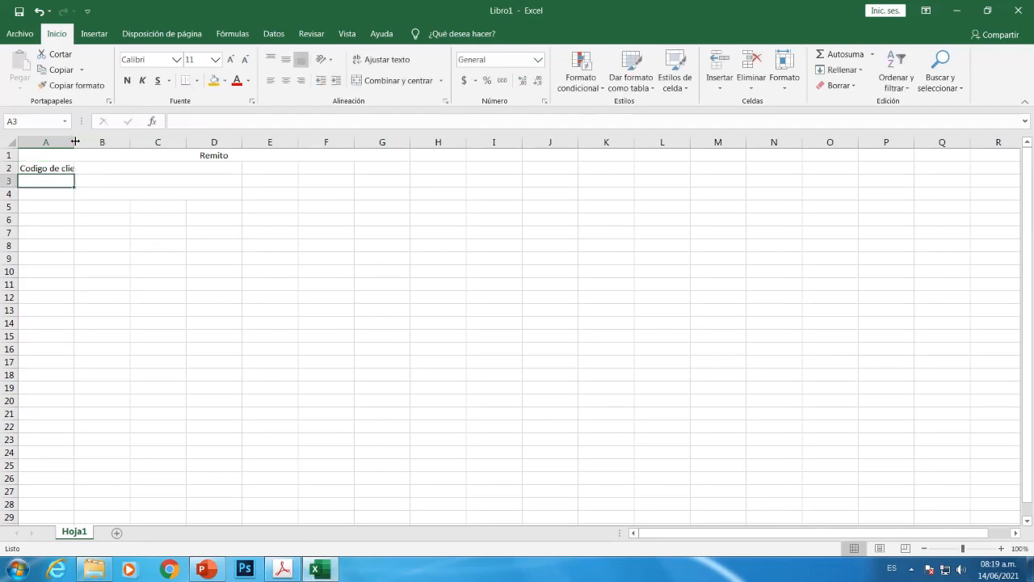
{"action": "left_click_drag", "start_coordinate": [74, 141], "coordinate": [96, 143]}
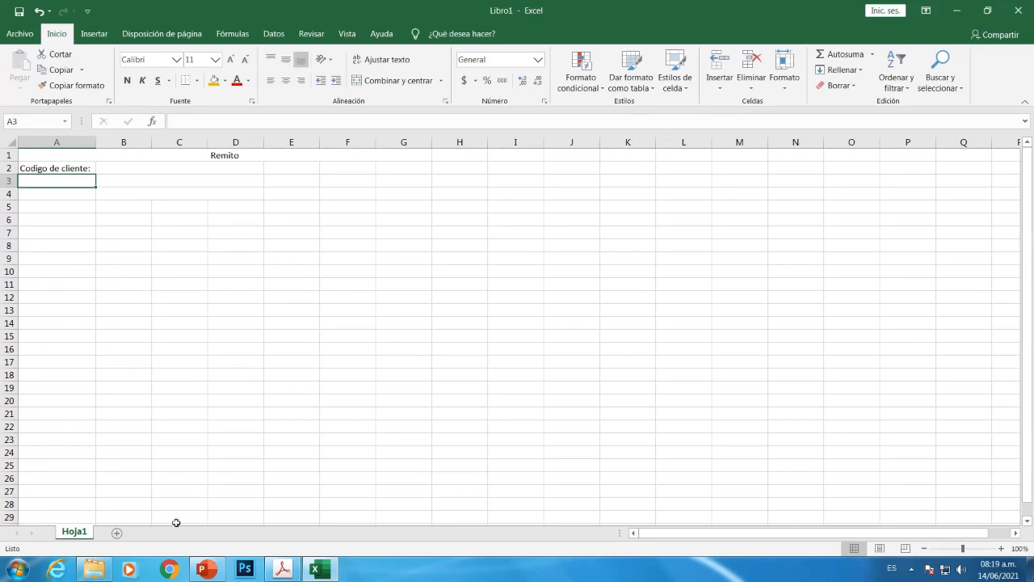
{"action": "left_click", "coordinate": [319, 573]}
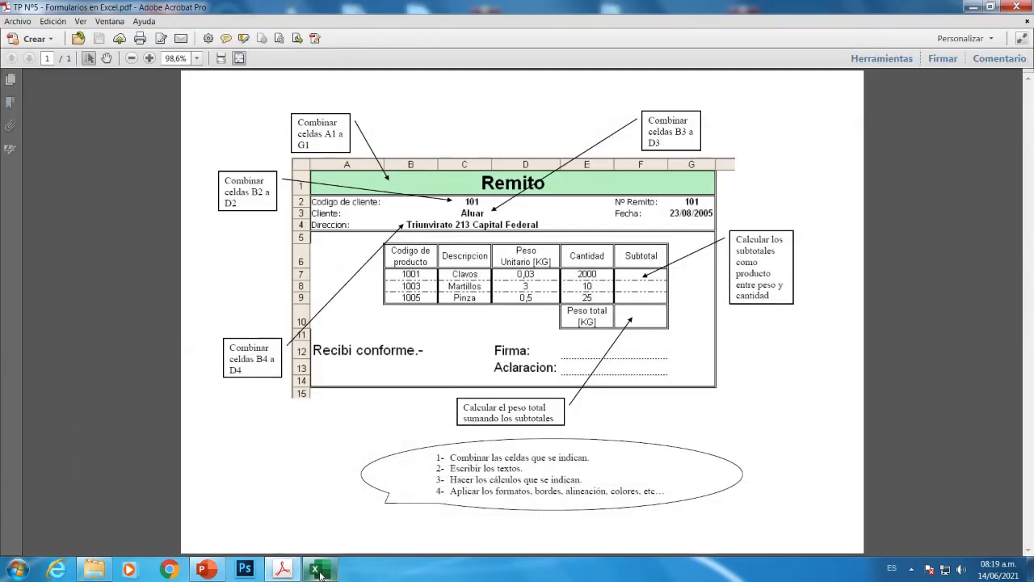
{"action": "left_click", "coordinate": [319, 573]}
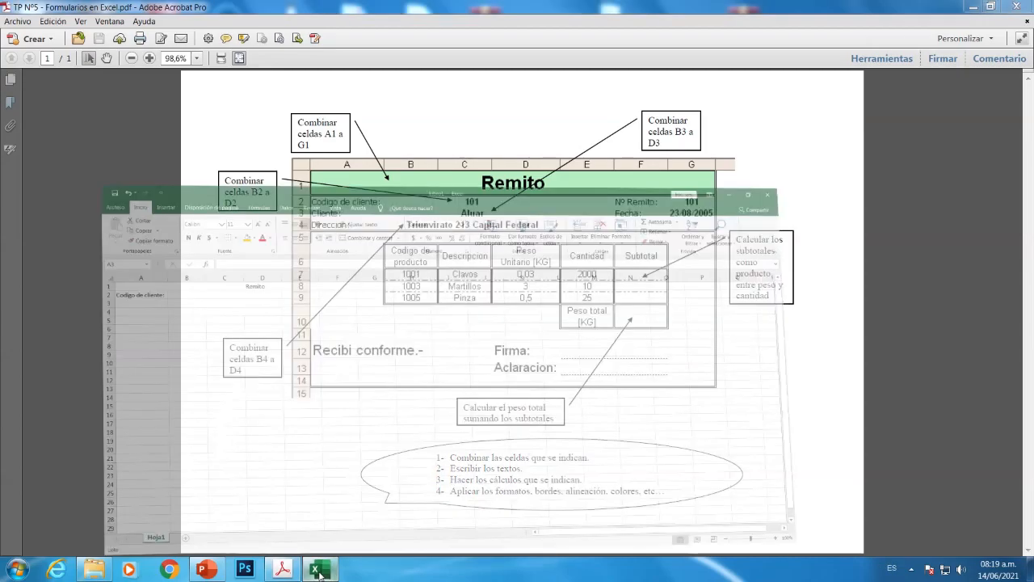
Add the labels 'Cliente:' in A3 and 'Direccion:' in A4, then recheck the PDF
{"action": "left_click", "coordinate": [47, 180]}
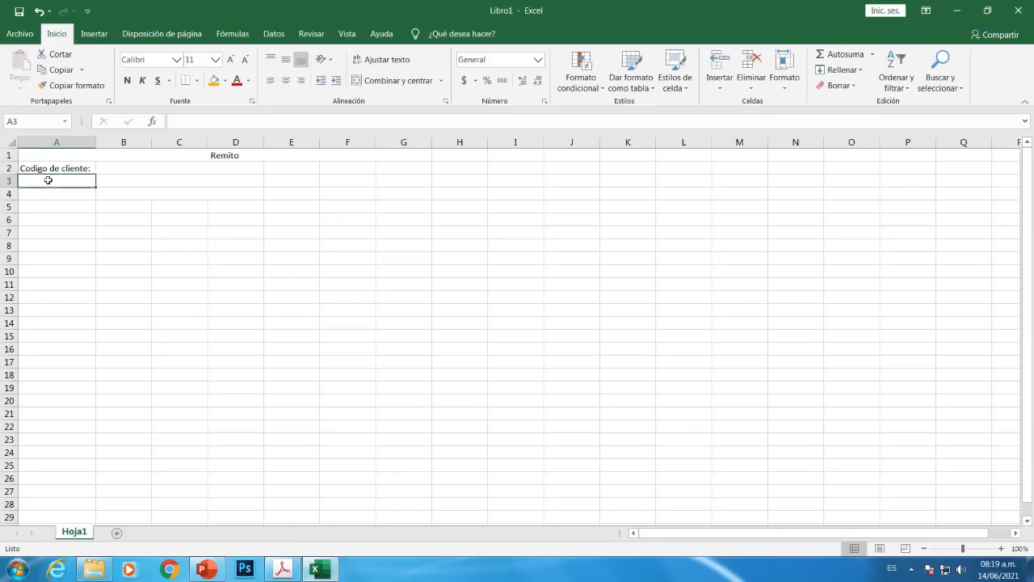
{"action": "type", "text": "Clie"}
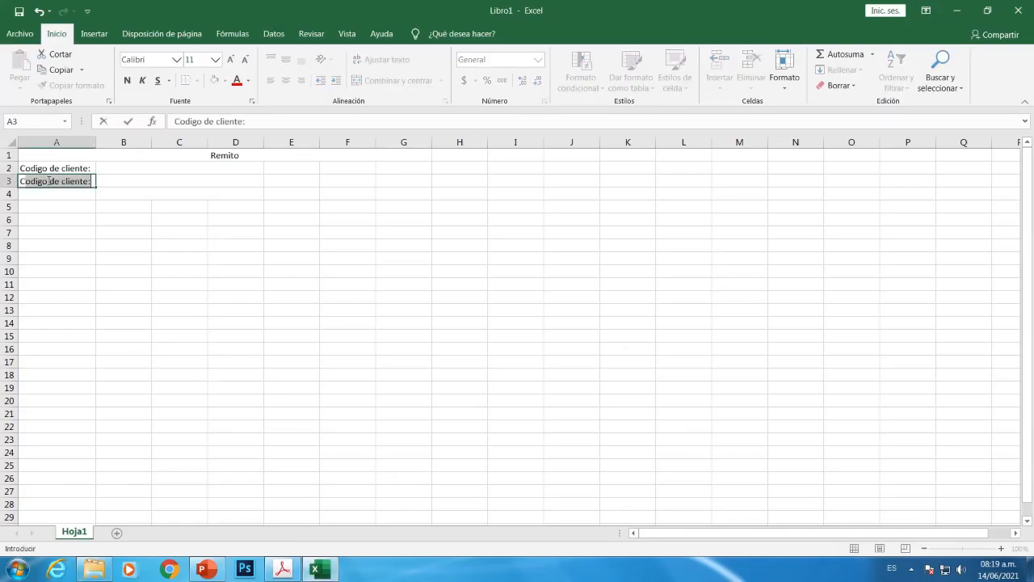
{"action": "type", "text": "nte:"}
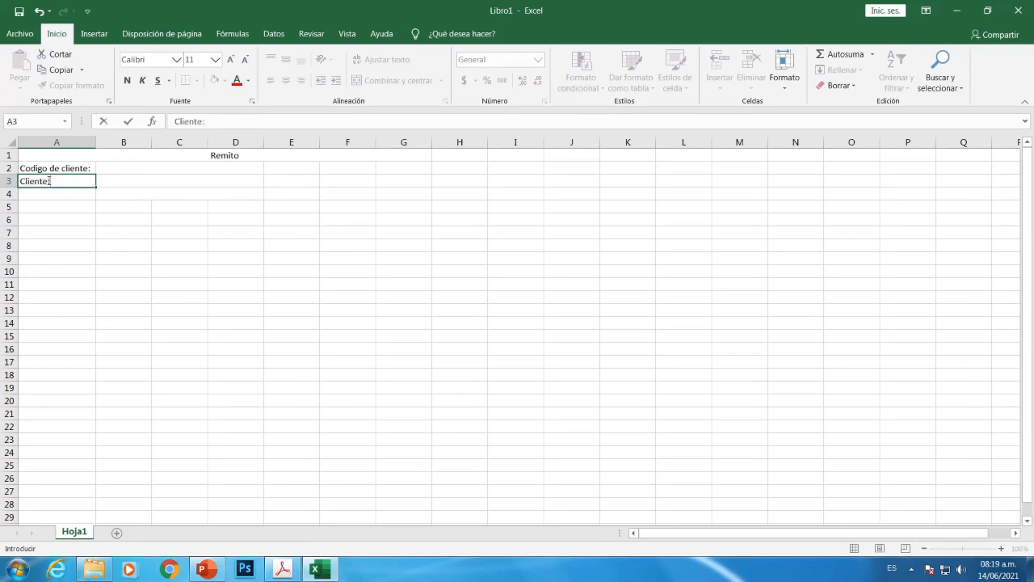
{"action": "key", "text": "Return"}
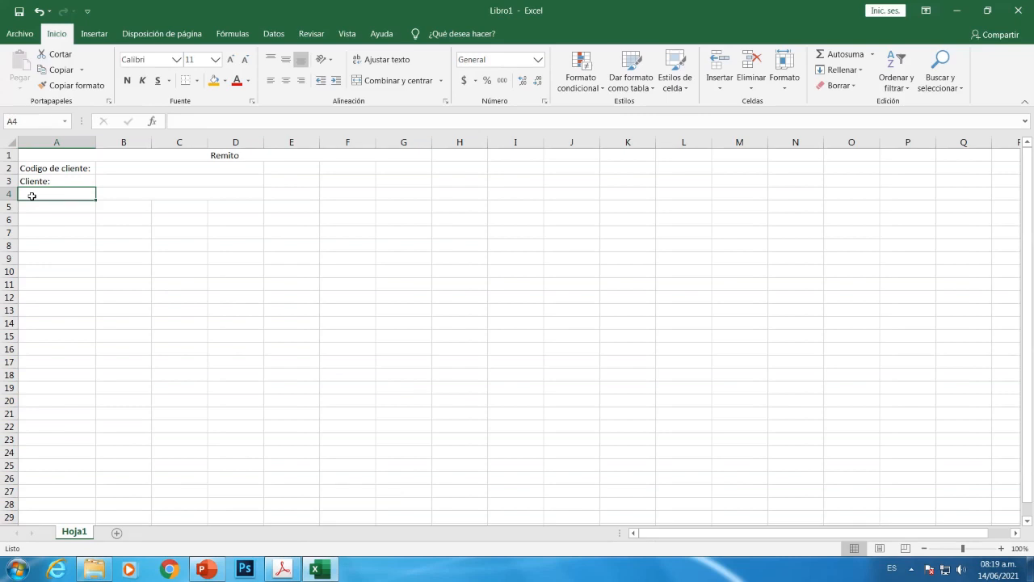
{"action": "type", "text": "D"}
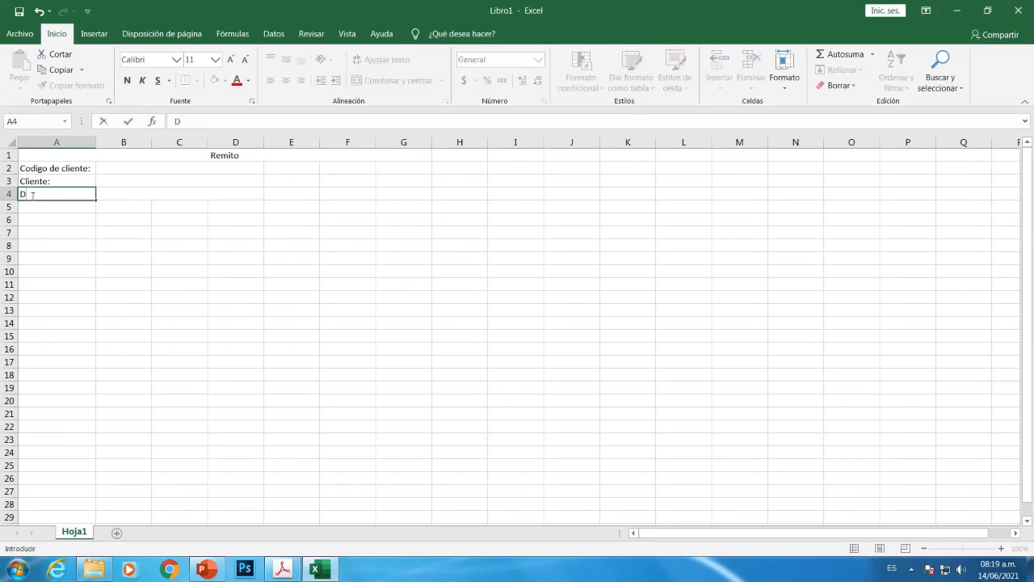
{"action": "type", "text": "ireccion:"}
{"action": "key", "text": "Return"}
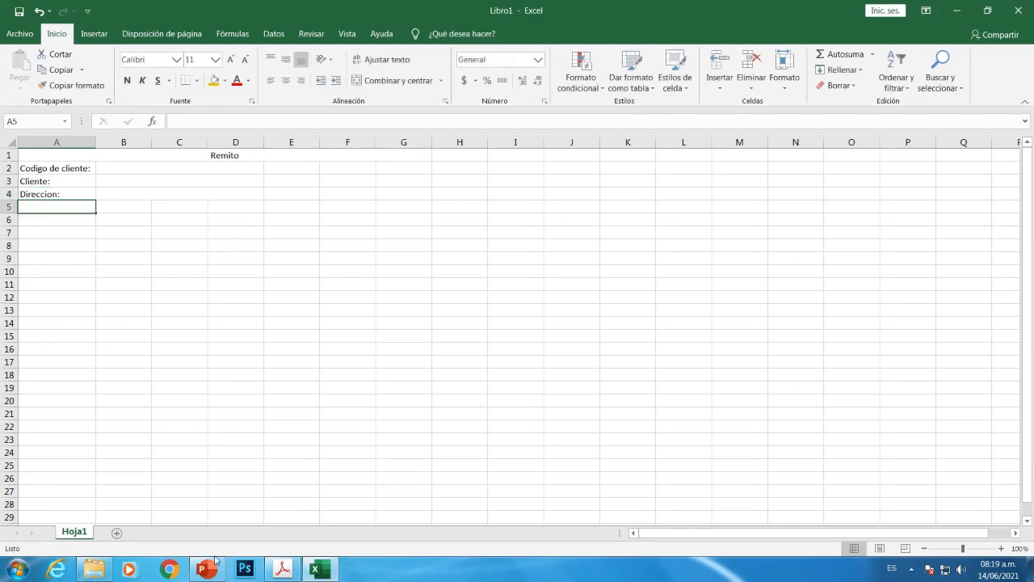
{"action": "left_click", "coordinate": [285, 569]}
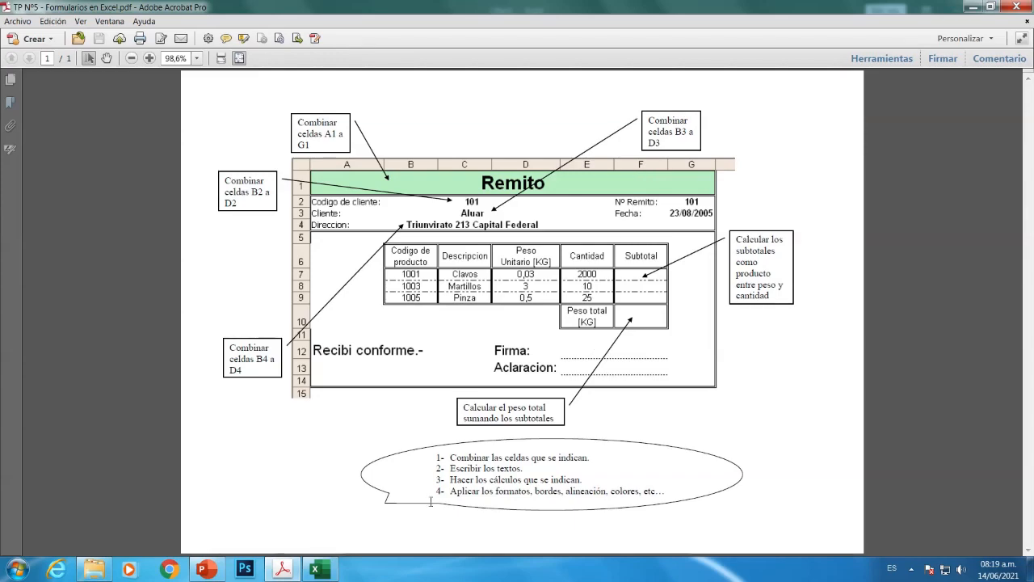
Label F2 'Nº de remito:' and enter the delivery-note number 101 in G2
{"action": "left_click", "coordinate": [318, 571]}
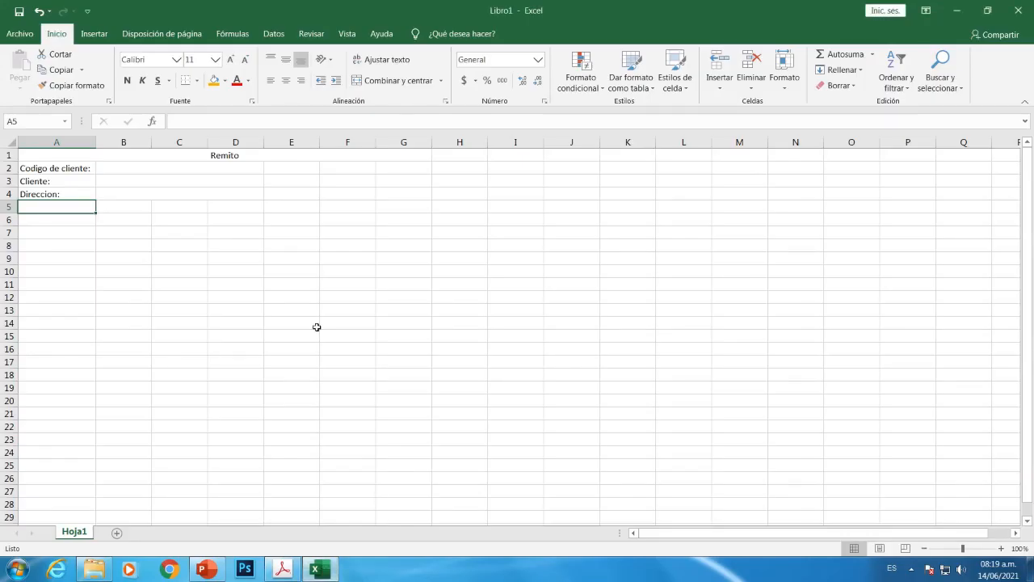
{"action": "left_click", "coordinate": [332, 166]}
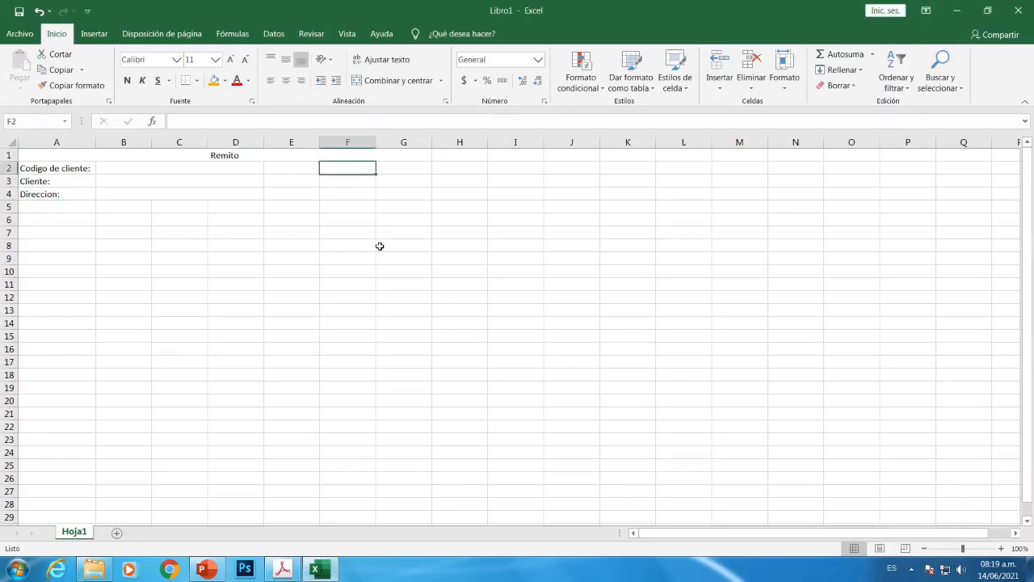
{"action": "type", "text": "N"}
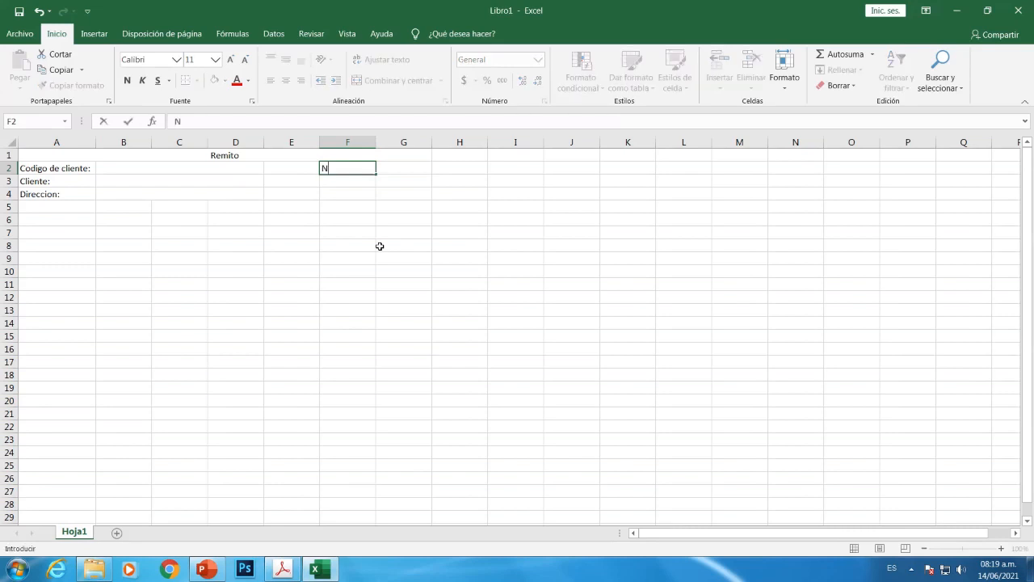
{"action": "type", "text": "º de remito:"}
{"action": "key", "text": "Return"}
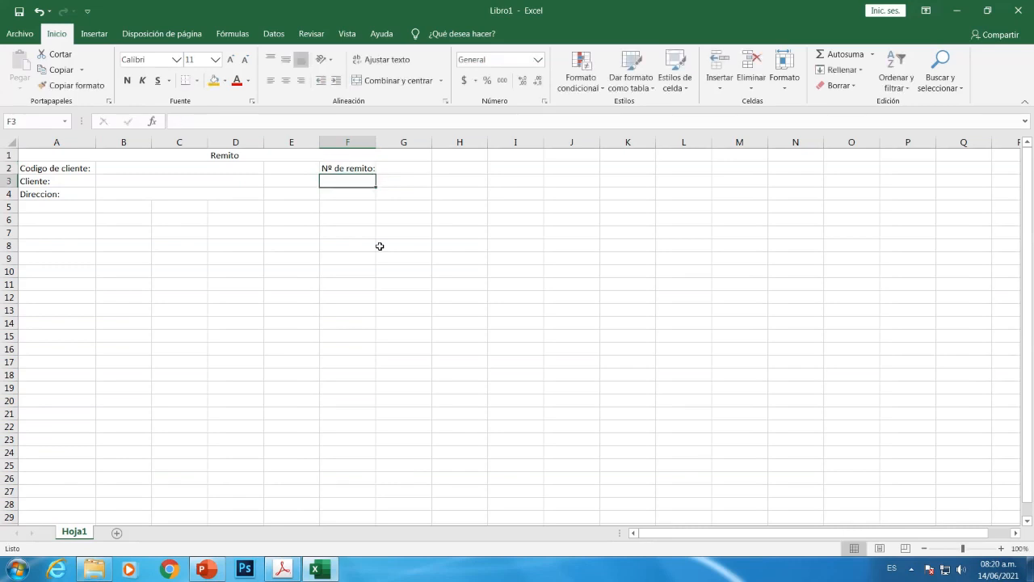
{"action": "left_click", "coordinate": [397, 168]}
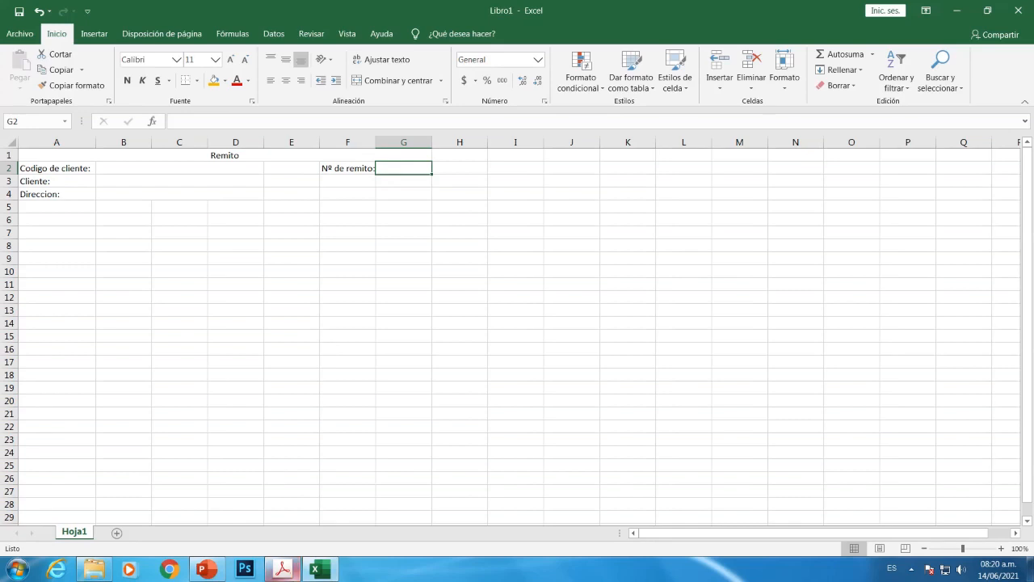
{"action": "left_click", "coordinate": [322, 569]}
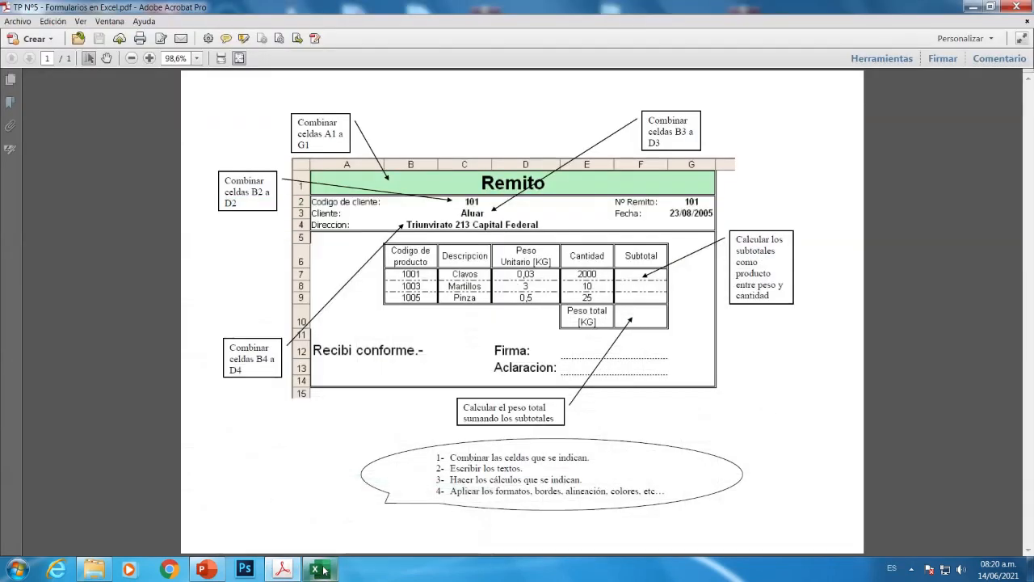
{"action": "left_click", "coordinate": [322, 569]}
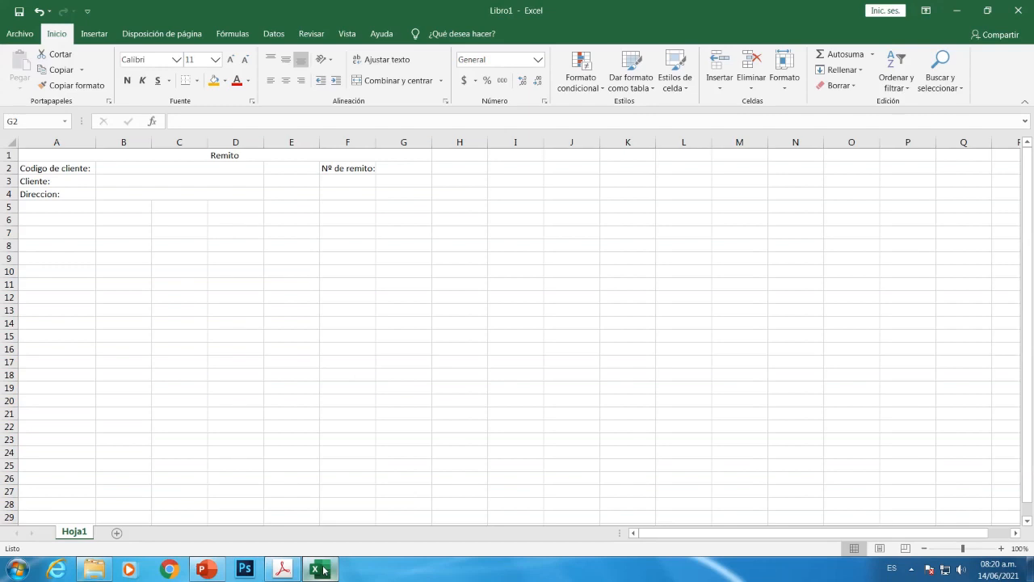
{"action": "left_click", "coordinate": [390, 167]}
{"action": "type", "text": "101"}
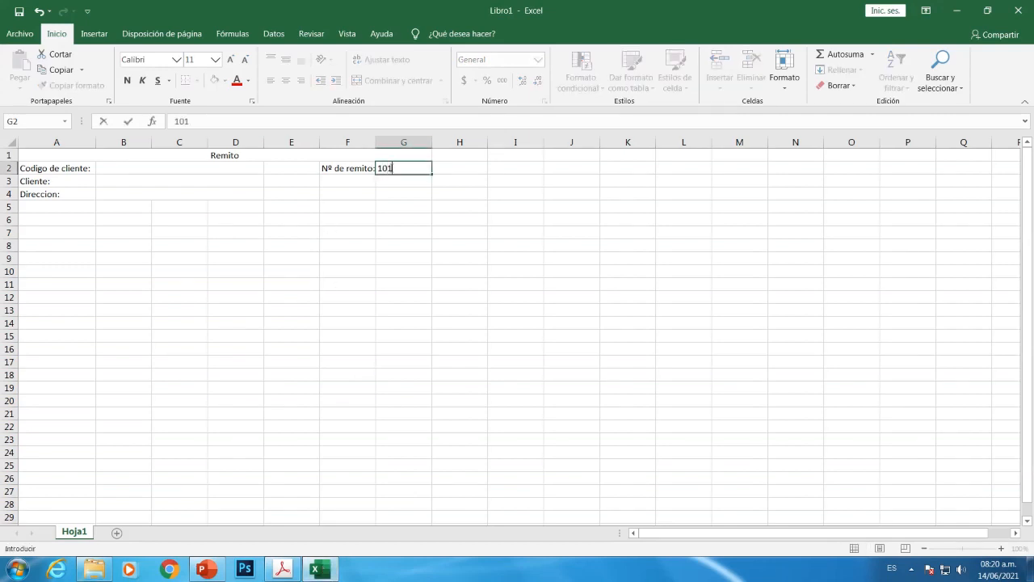
{"action": "key", "text": "Return"}
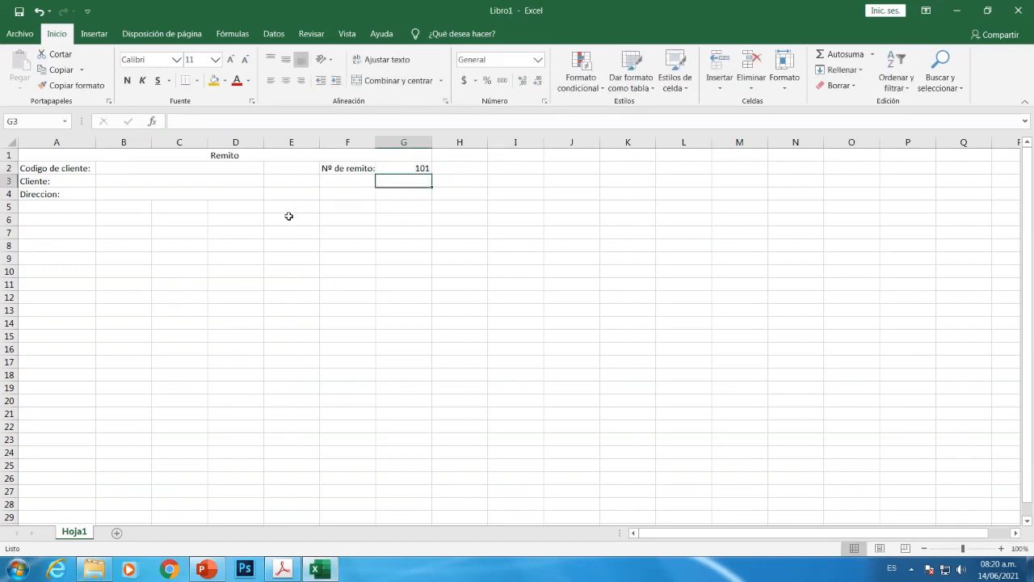
Label F3 'Fecha:' and enter the date 16/06/2021 in G3, then check the PDF
{"action": "left_click", "coordinate": [335, 180]}
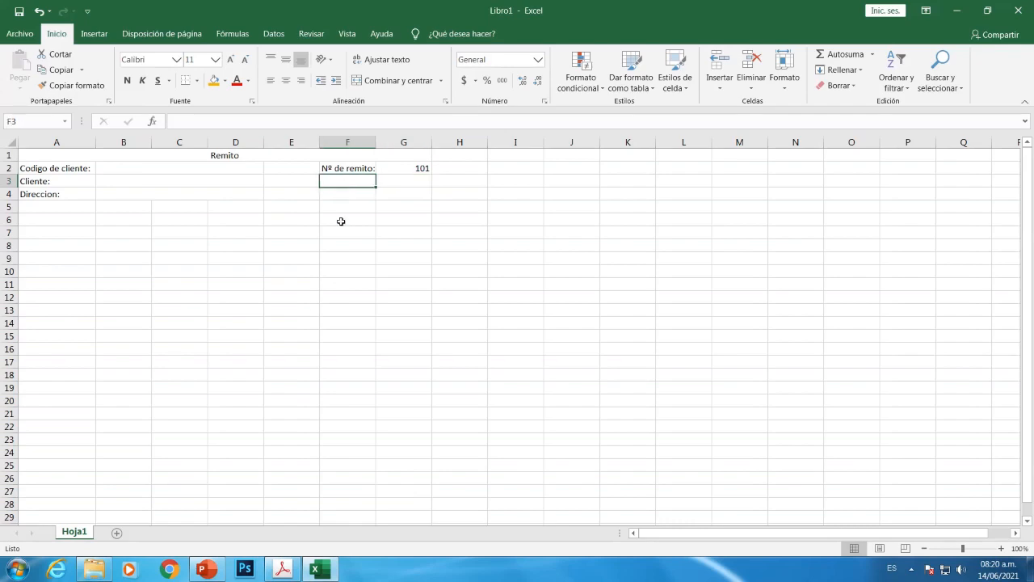
{"action": "left_click", "coordinate": [282, 568]}
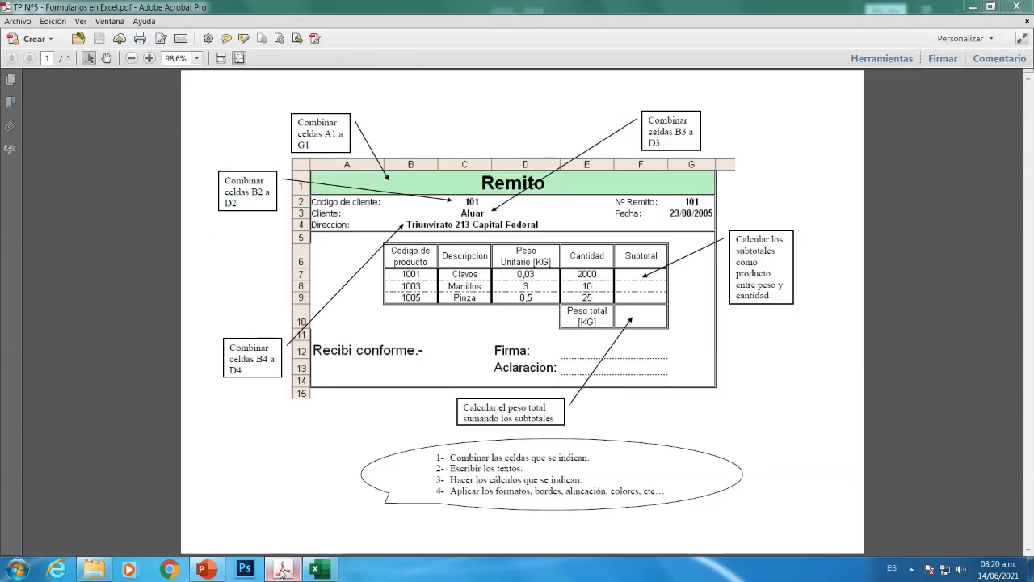
{"action": "left_click", "coordinate": [282, 569]}
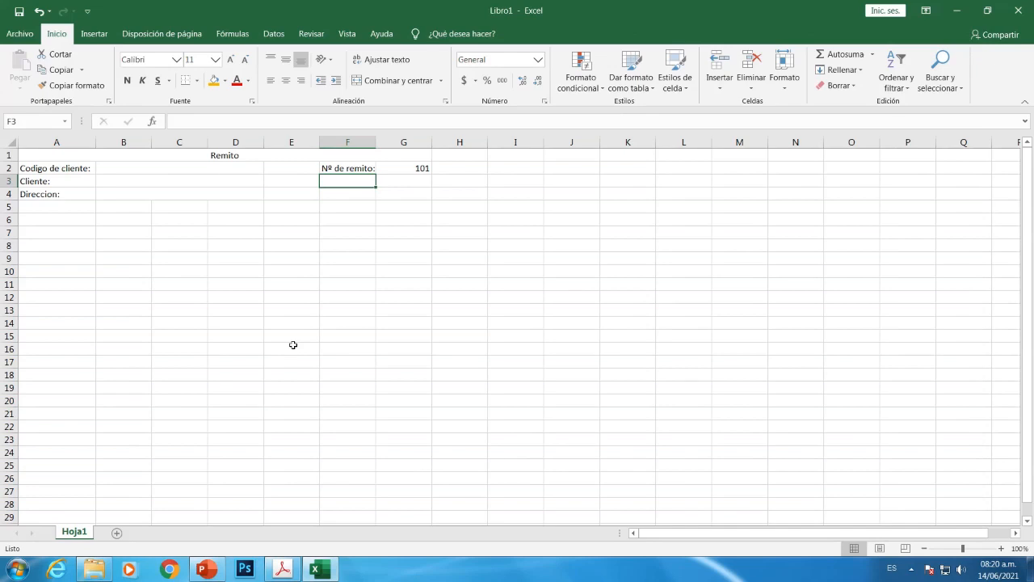
{"action": "type", "text": "Fecha"}
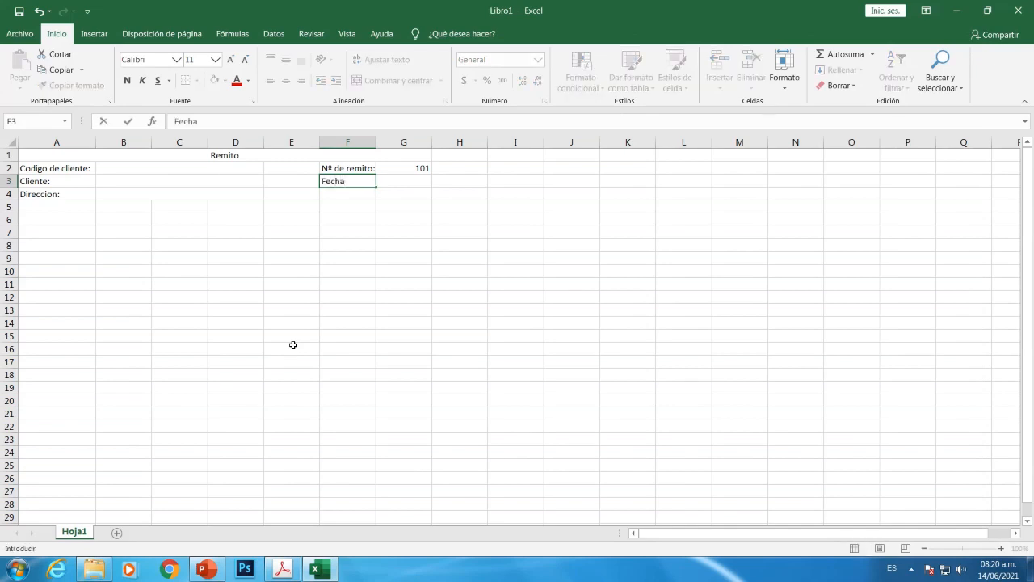
{"action": "type", "text": ":"}
{"action": "key", "text": "Tab"}
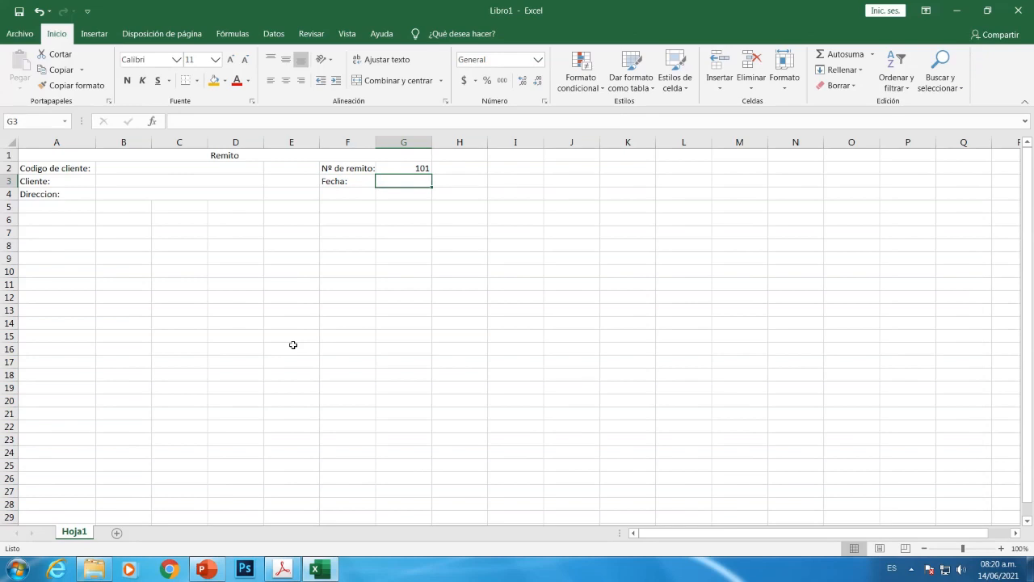
{"action": "type", "text": "1"}
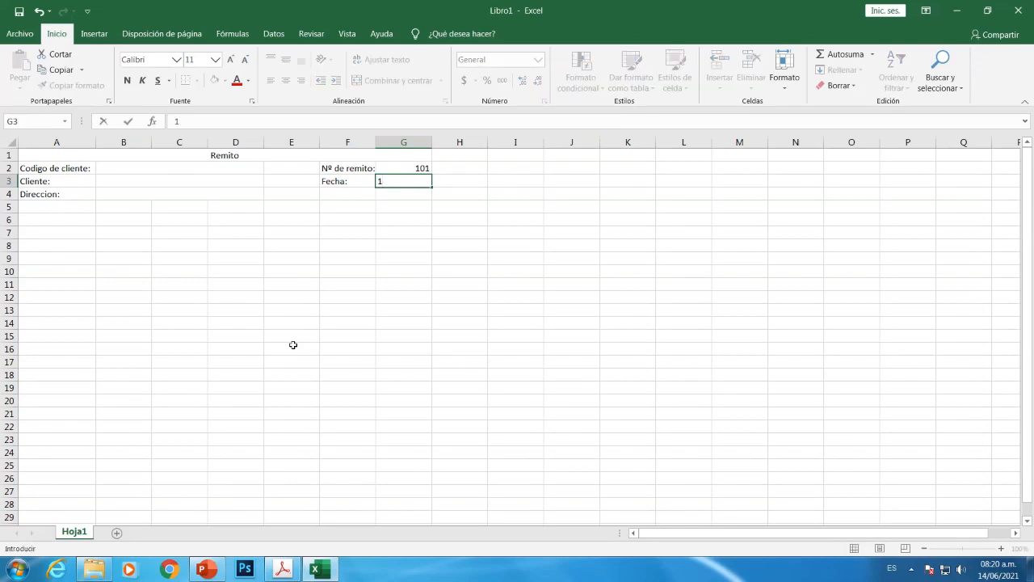
{"action": "type", "text": "6"}
{"action": "type", "text": "/0"}
{"action": "type", "text": "6/"}
{"action": "type", "text": "2021"}
{"action": "key", "text": "Return"}
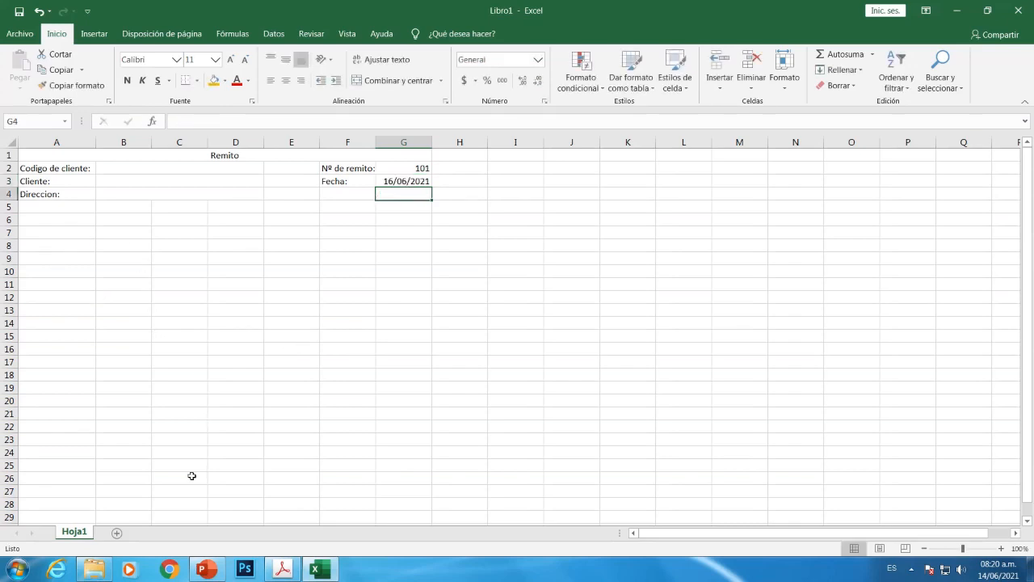
{"action": "left_click", "coordinate": [282, 569]}
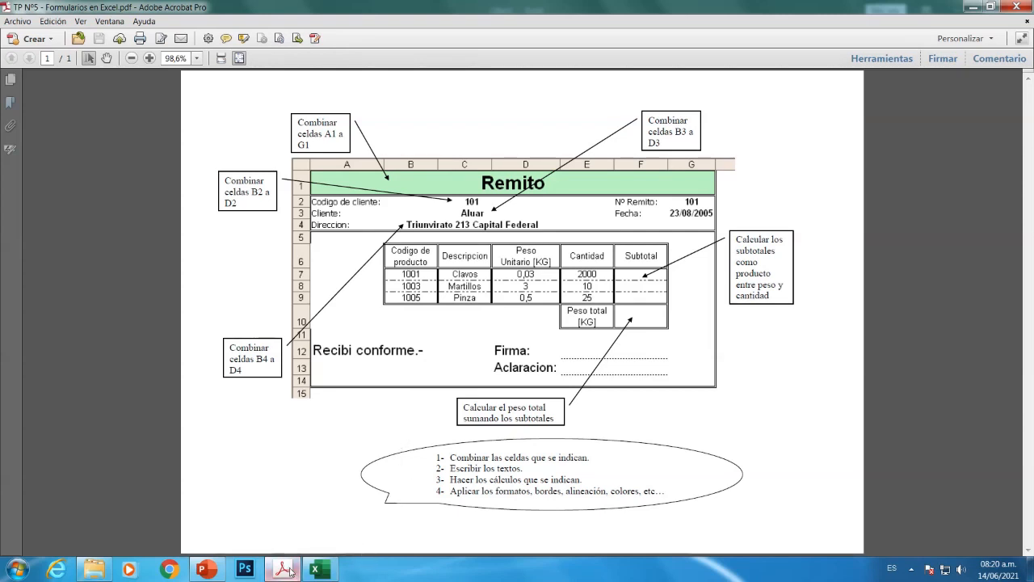
Return to the Libro1 workbook after reviewing the Remito model PDF
{"action": "left_click", "coordinate": [316, 570]}
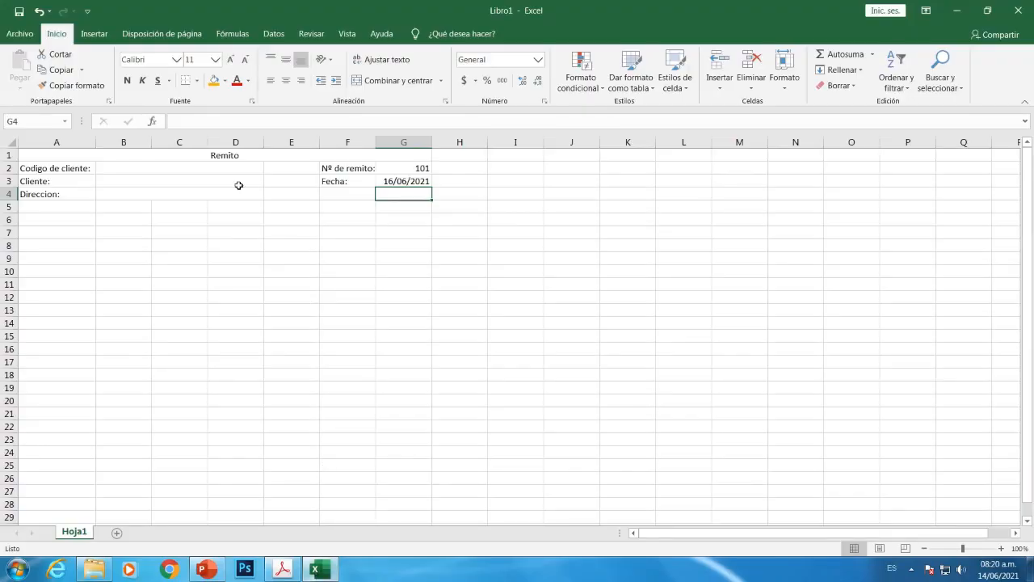
{"action": "left_click", "coordinate": [215, 165]}
{"action": "type", "text": "101"}
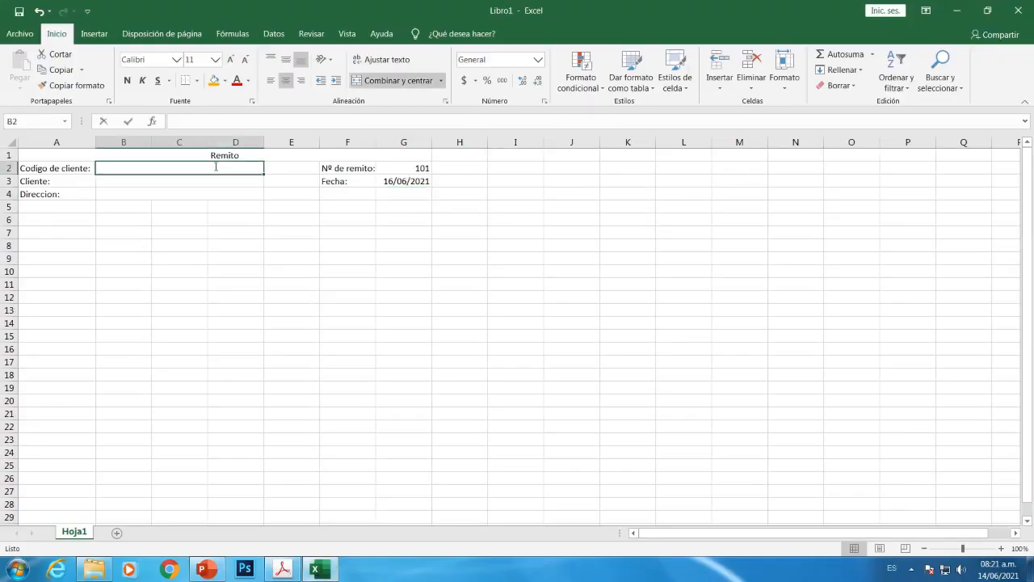
{"action": "key", "text": "Return"}
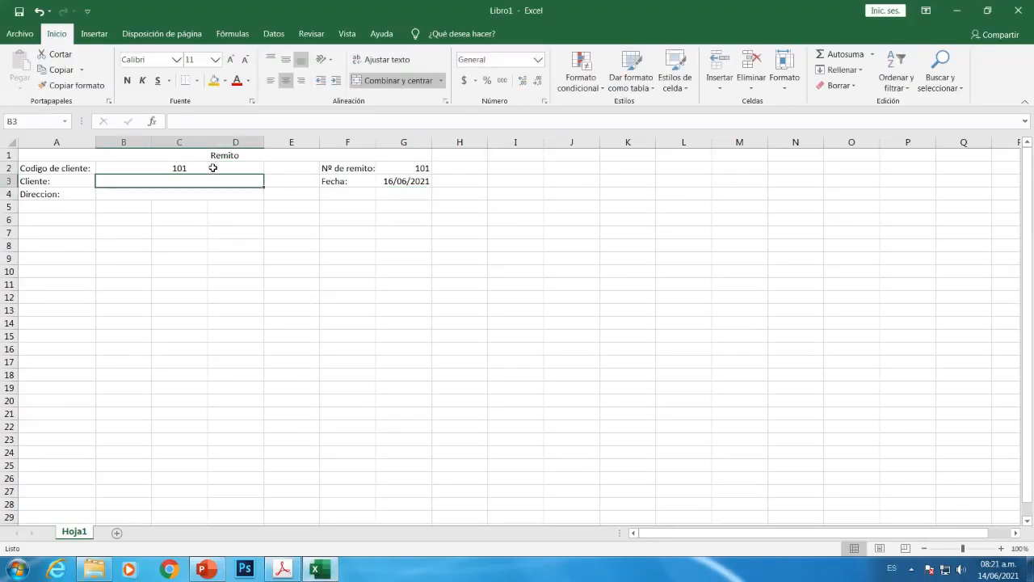
{"action": "type", "text": "Al"}
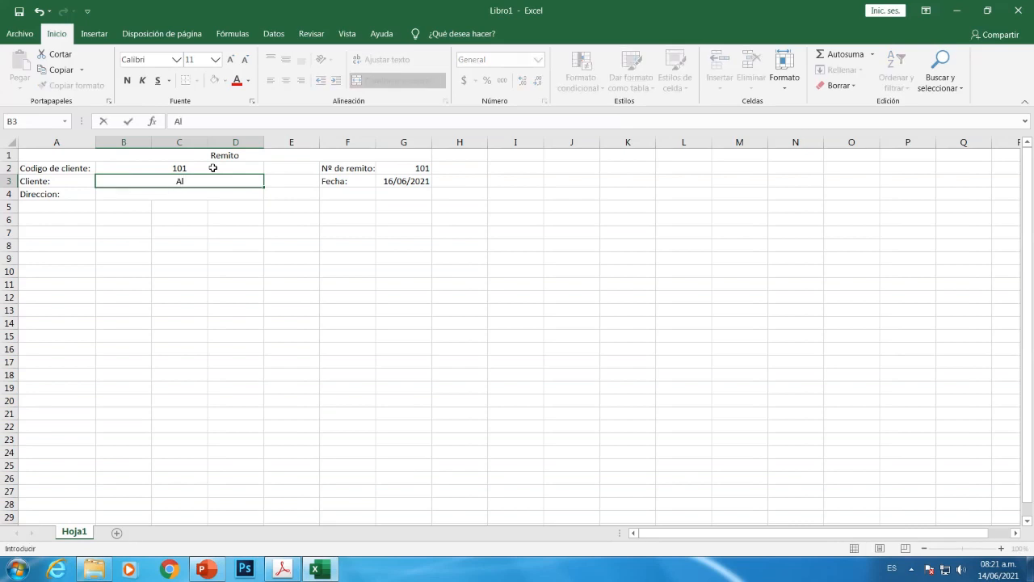
{"action": "type", "text": "uar"}
{"action": "key", "text": "Return"}
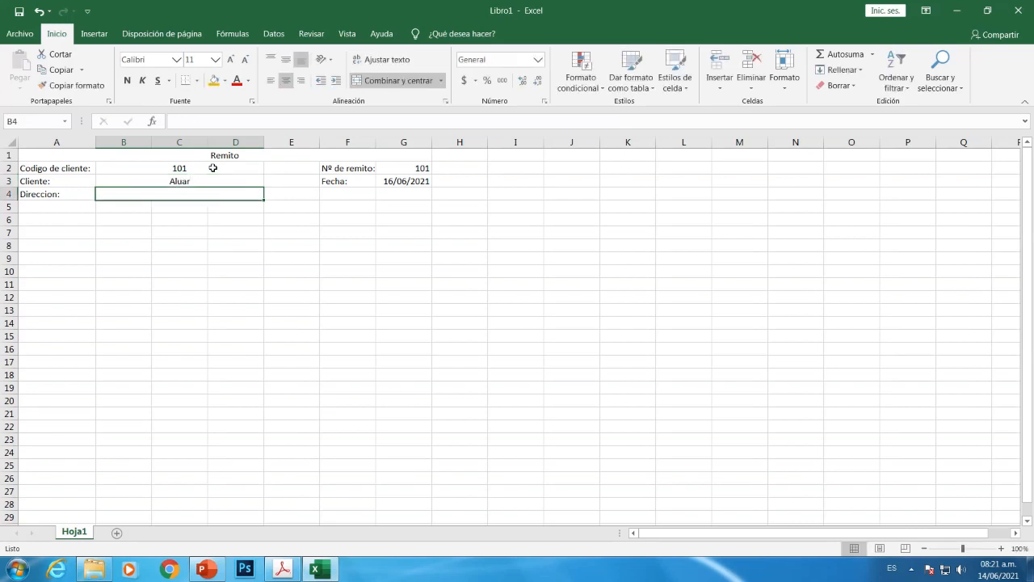
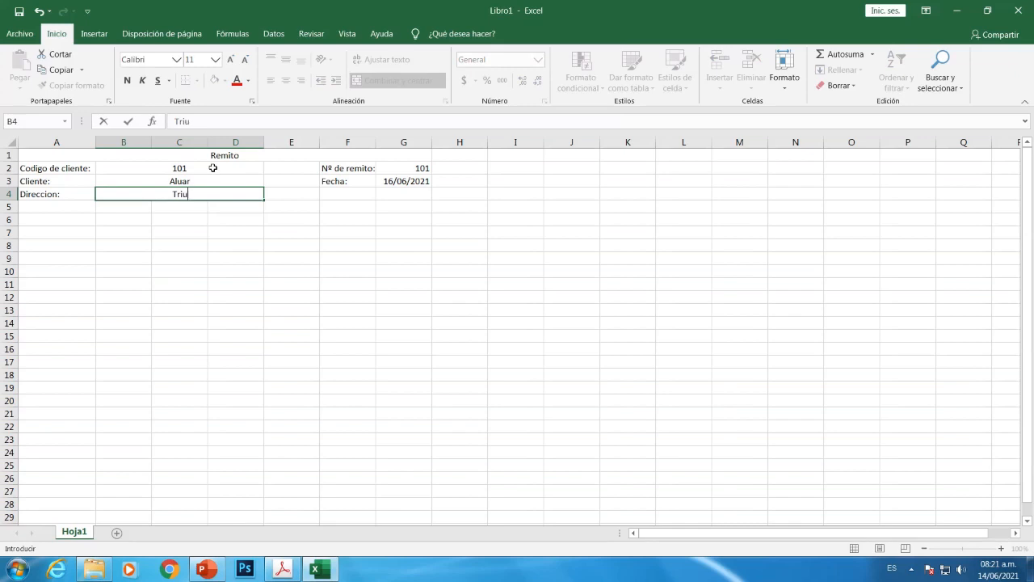
{"action": "left_click", "coordinate": [280, 569]}
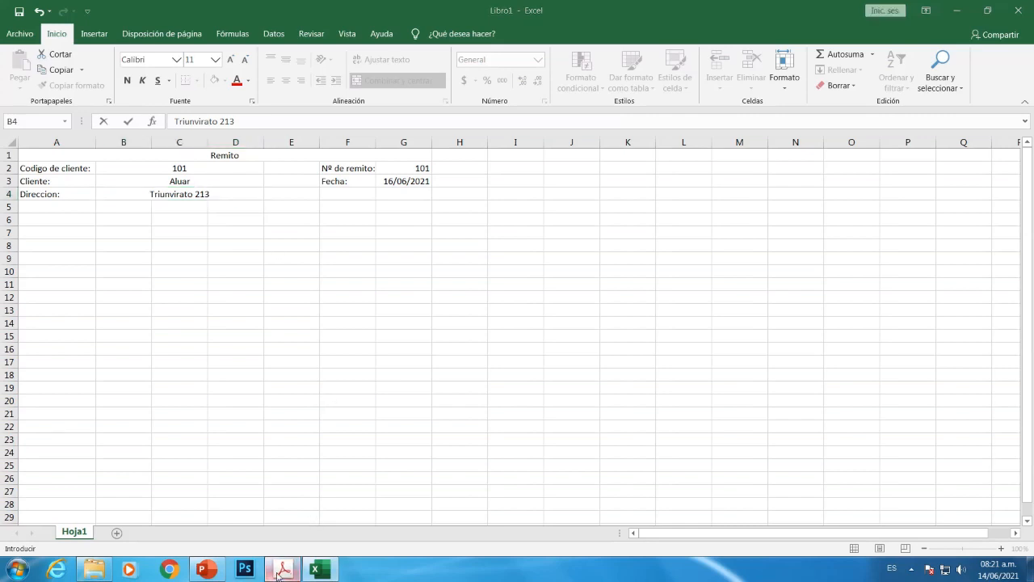
{"action": "left_click", "coordinate": [280, 571]}
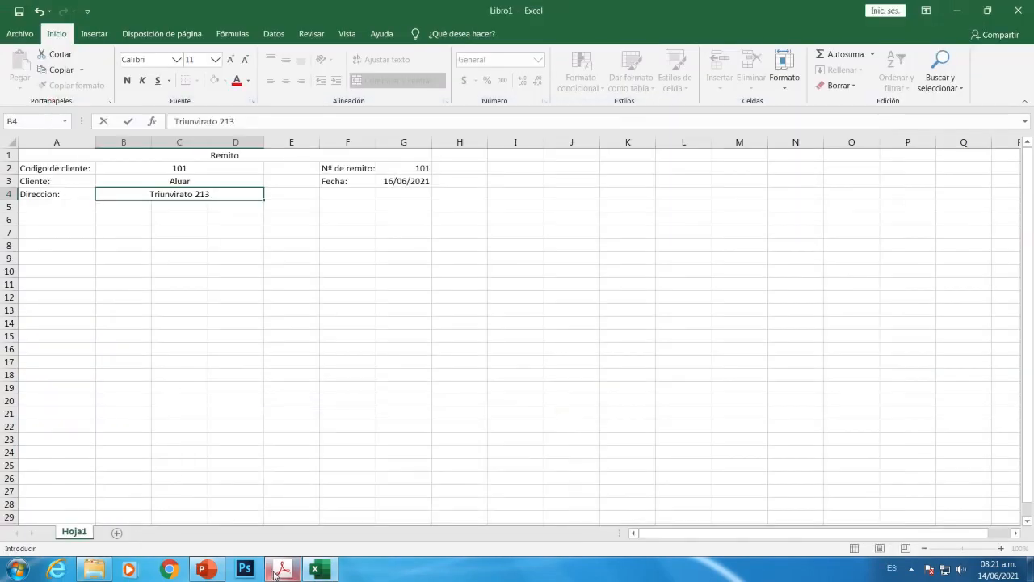
{"action": "type", "text": "Ca"}
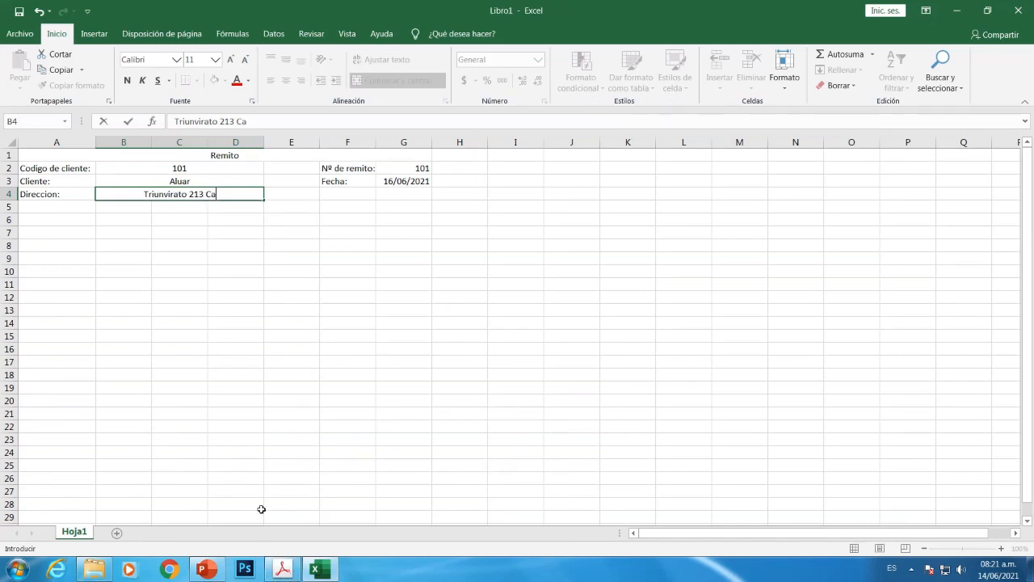
{"action": "type", "text": "pital Fe"}
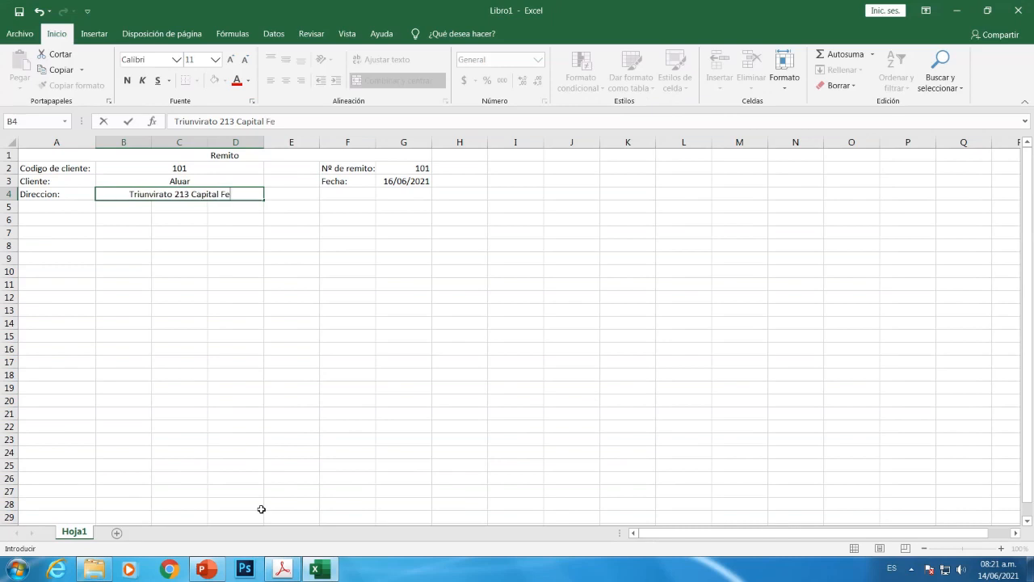
{"action": "type", "text": "deral"}
{"action": "key", "text": "Return"}
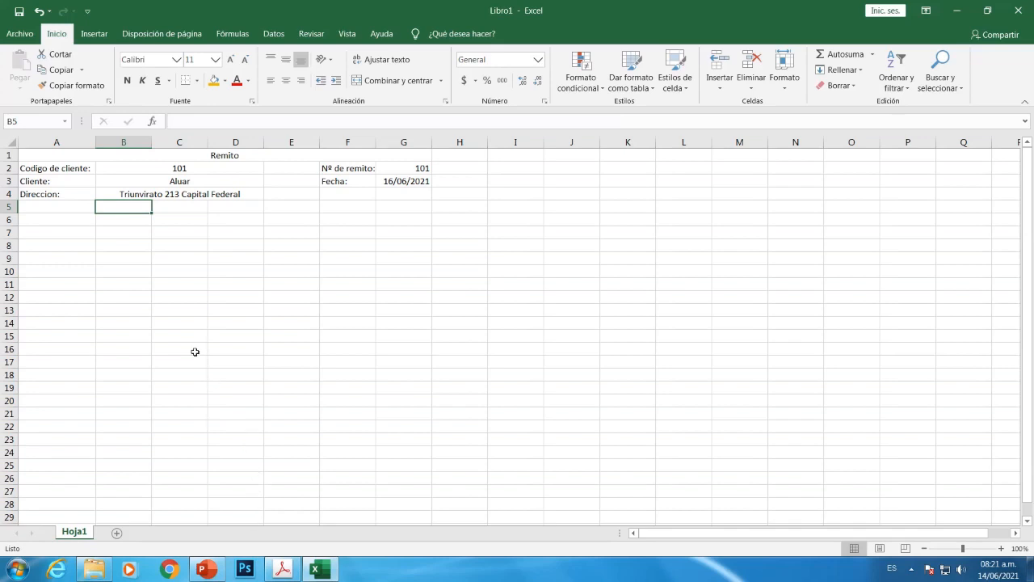
{"action": "left_click", "coordinate": [285, 571]}
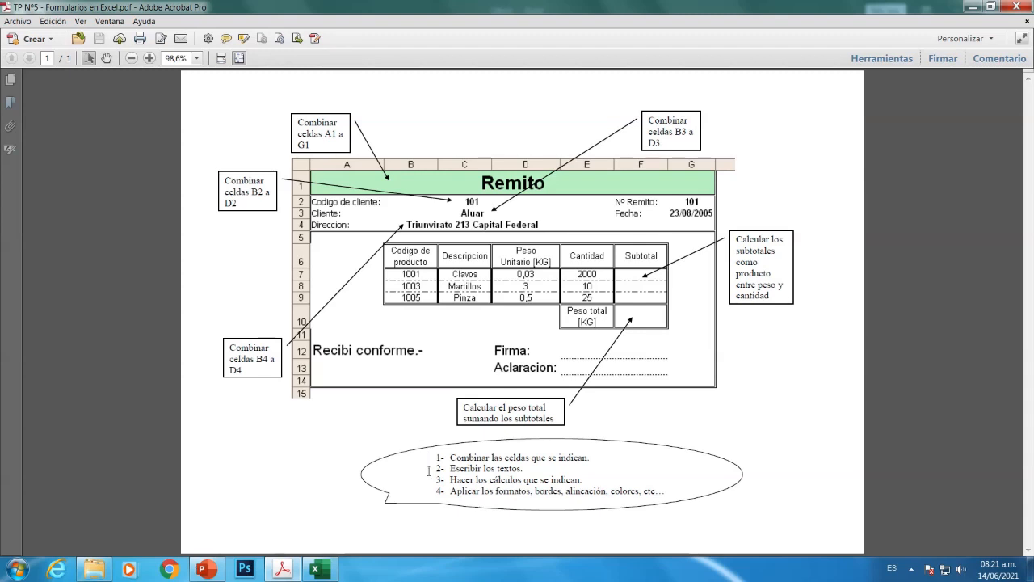
{"action": "left_click", "coordinate": [316, 569]}
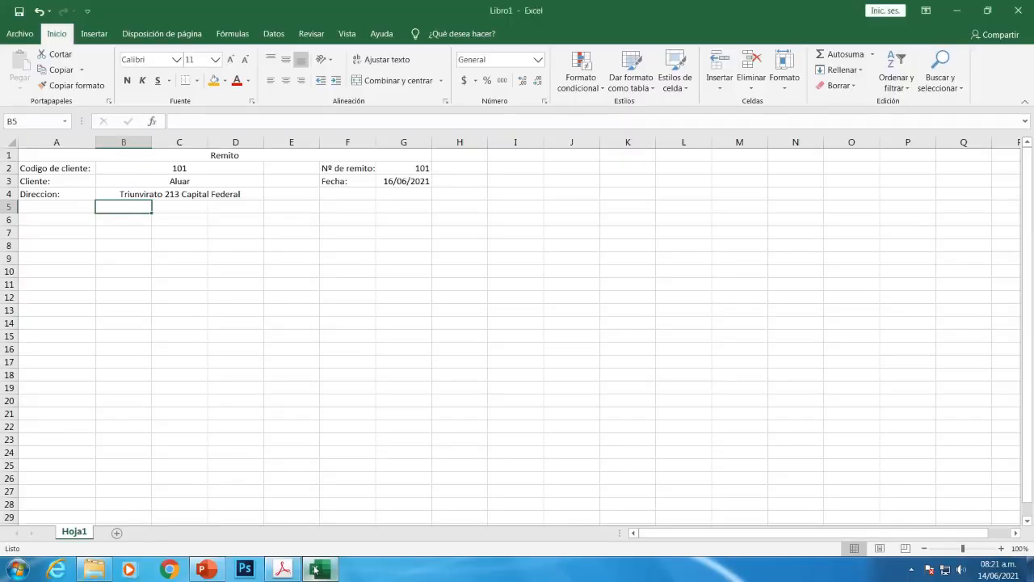
Enter 'Codigo de' and 'Producto' on two lines in B6, then compare with the PDF
{"action": "left_click", "coordinate": [118, 219]}
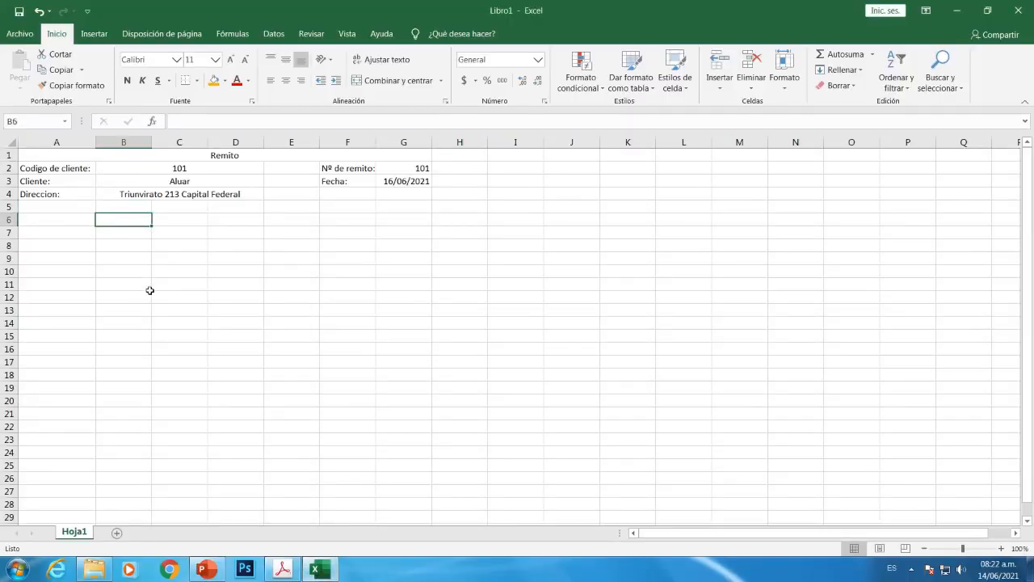
{"action": "type", "text": "Cod"}
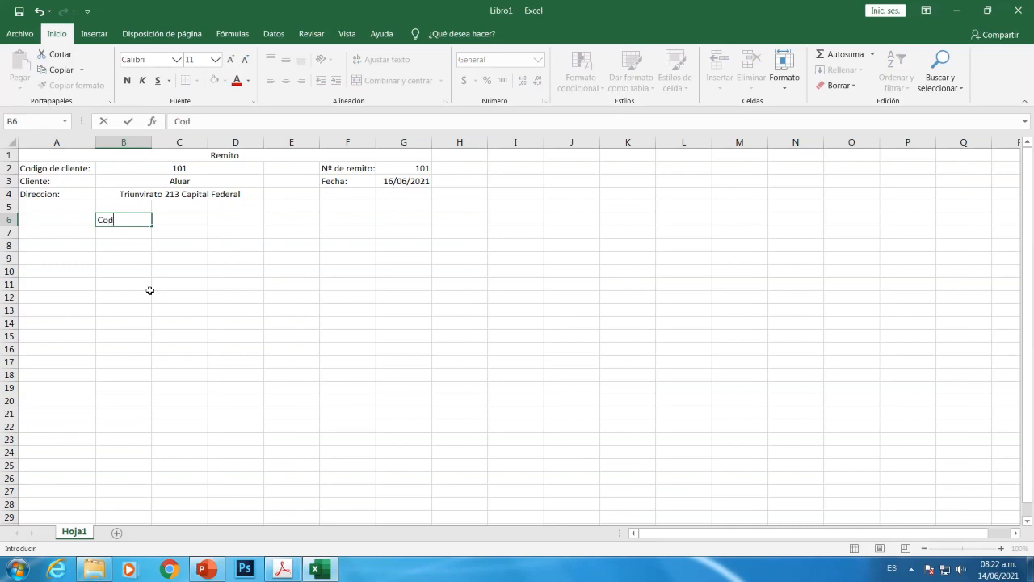
{"action": "type", "text": "igo de"}
{"action": "key", "text": "alt+Return"}
{"action": "type", "text": "Producto"}
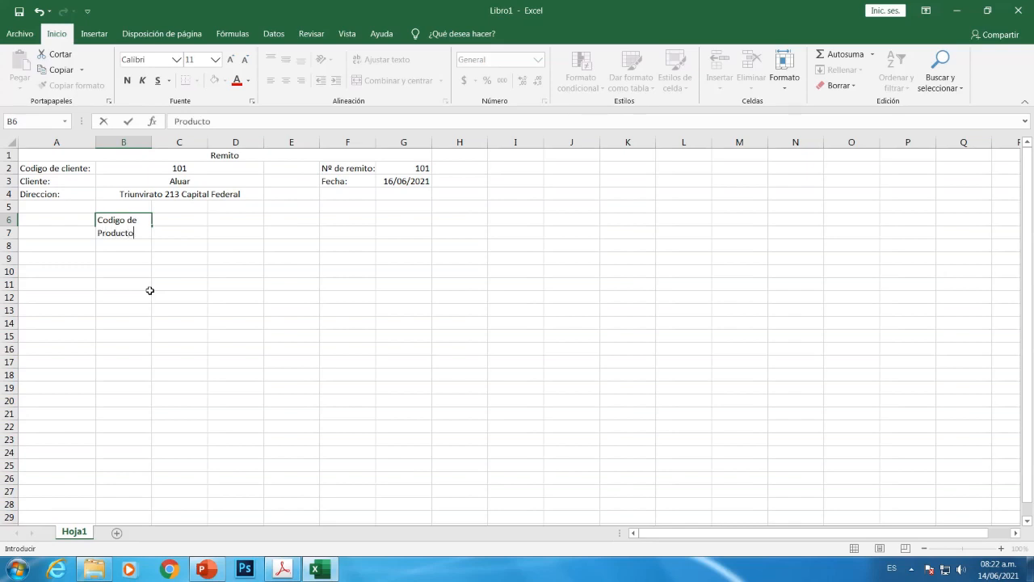
{"action": "key", "text": "Return"}
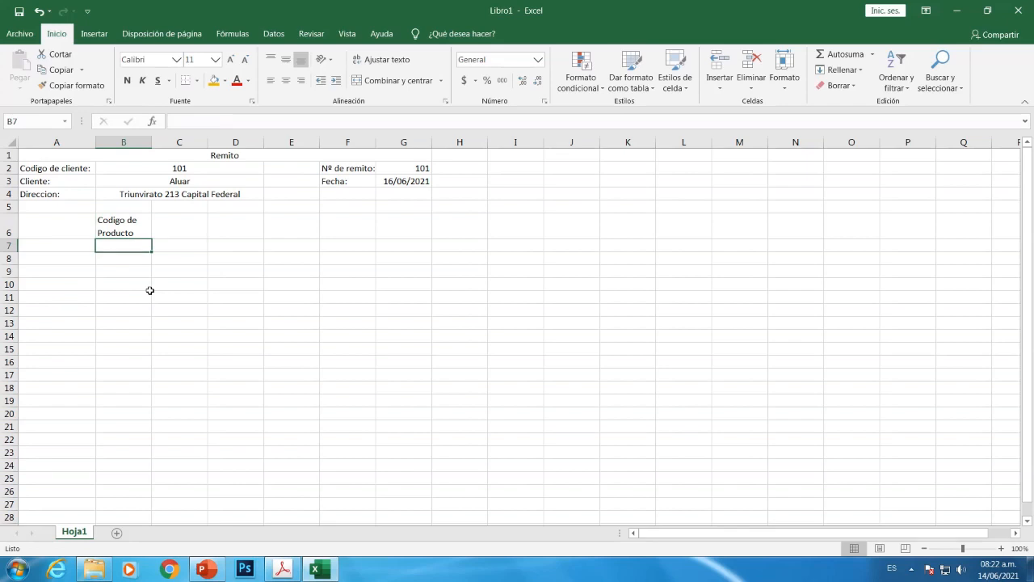
{"action": "left_click", "coordinate": [284, 570]}
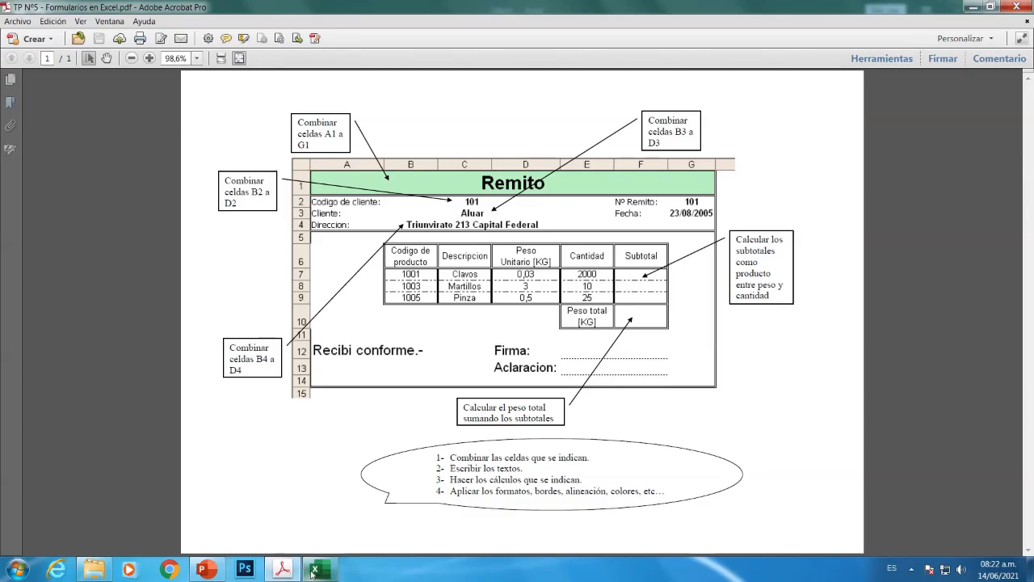
{"action": "left_click", "coordinate": [316, 570]}
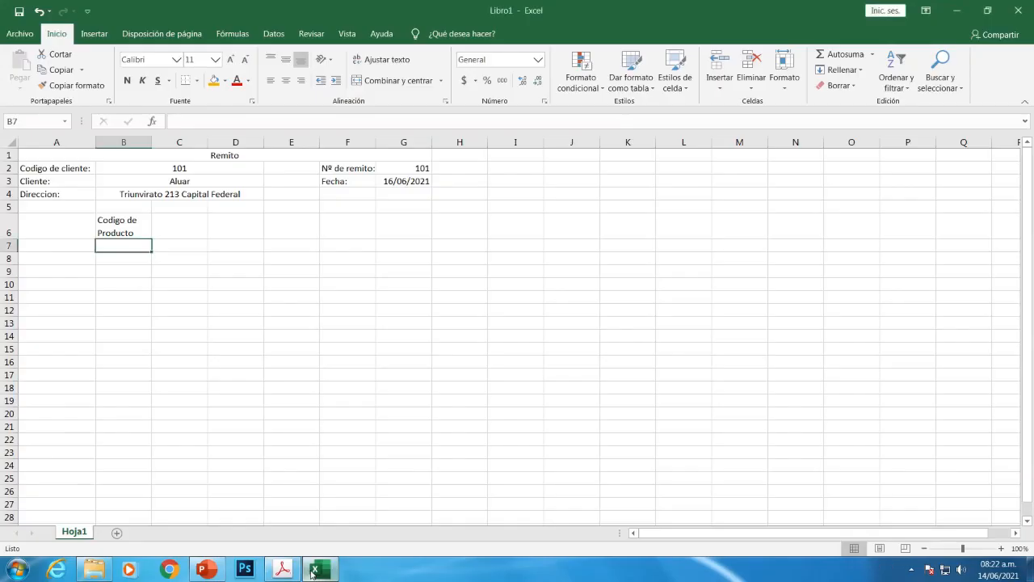
Enter the heading 'Descripcion' in C6
{"action": "left_click", "coordinate": [171, 232]}
{"action": "type", "text": "D"}
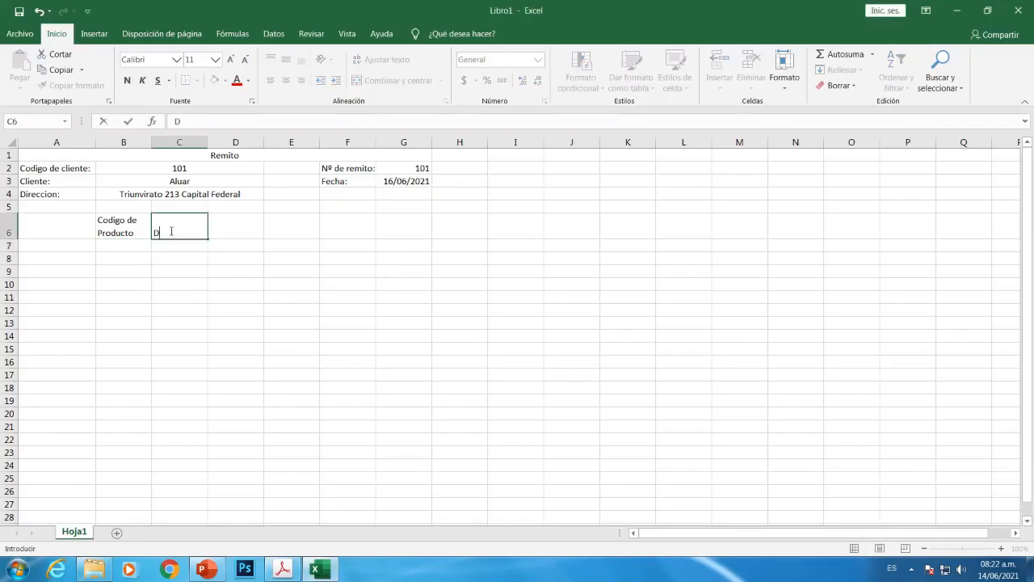
{"action": "type", "text": "escripcion"}
{"action": "left_click", "coordinate": [226, 231]}
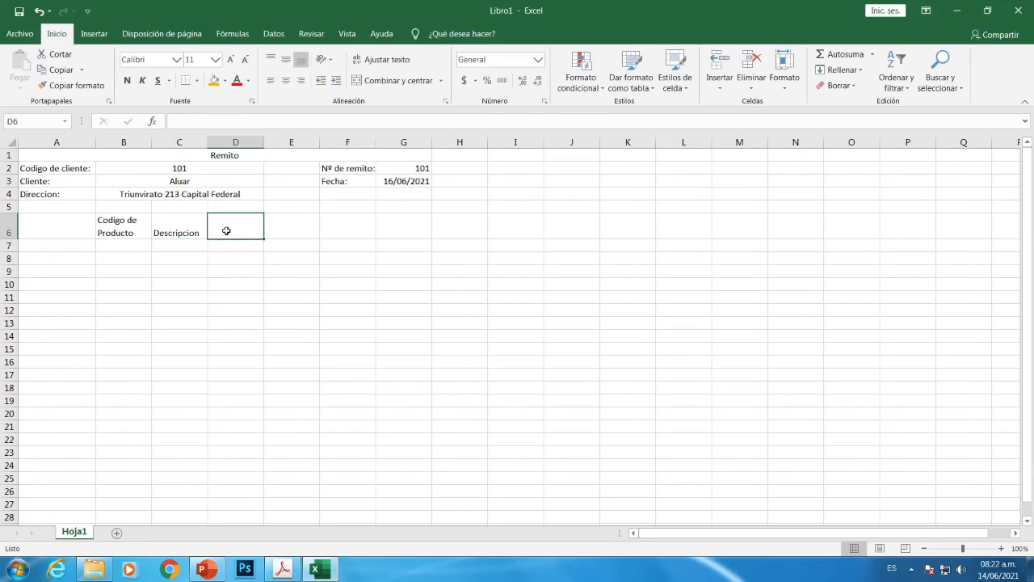
Enter 'Peso Unitario [Kg]' in D6, split over two lines after 'Peso'
{"action": "type", "text": "Peso"}
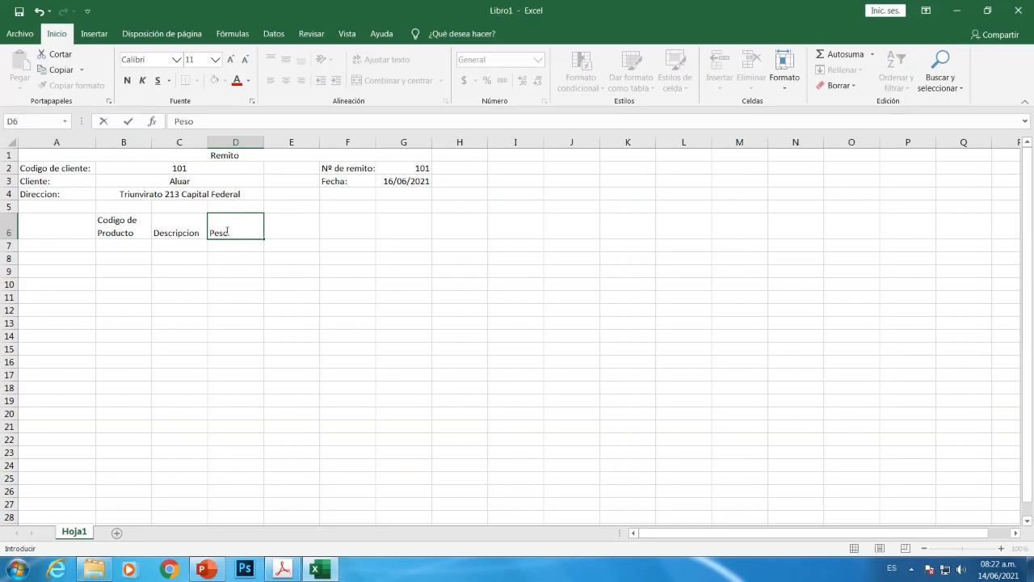
{"action": "key", "text": "alt+Return"}
{"action": "type", "text": "Unitario ["}
{"action": "type", "text": "Kg"}
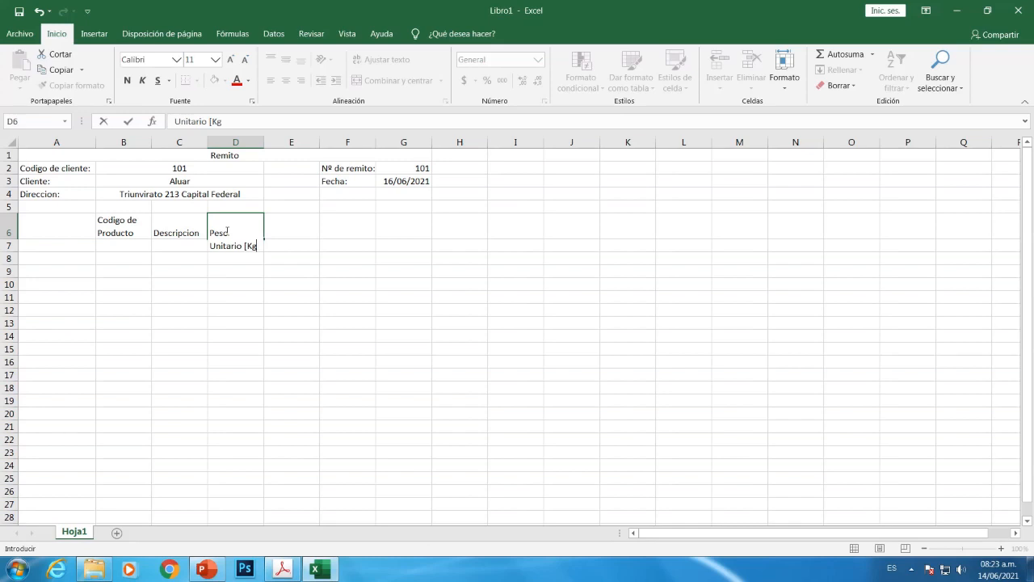
{"action": "type", "text": "]"}
{"action": "key", "text": "Return"}
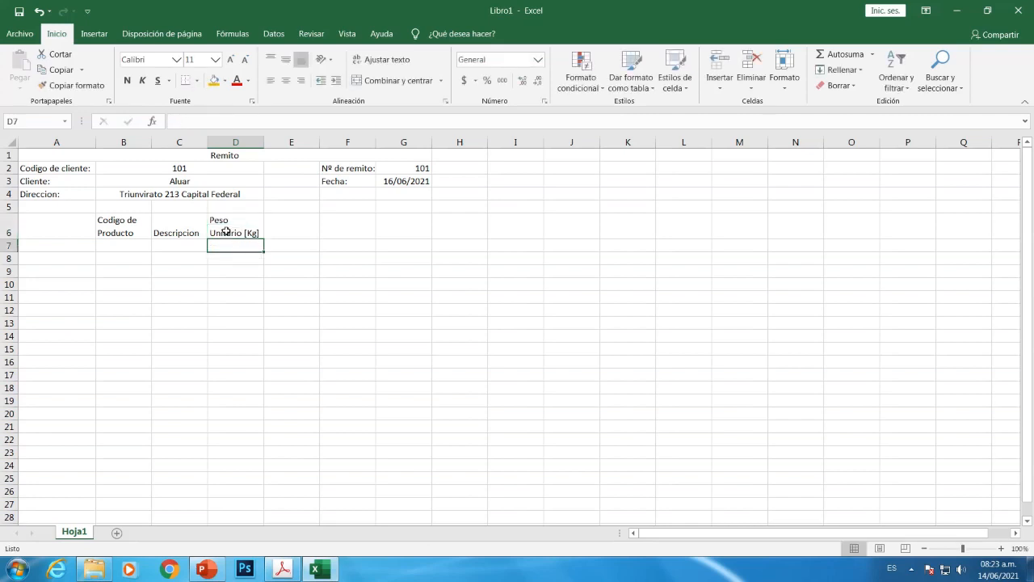
{"action": "left_click", "coordinate": [285, 233]}
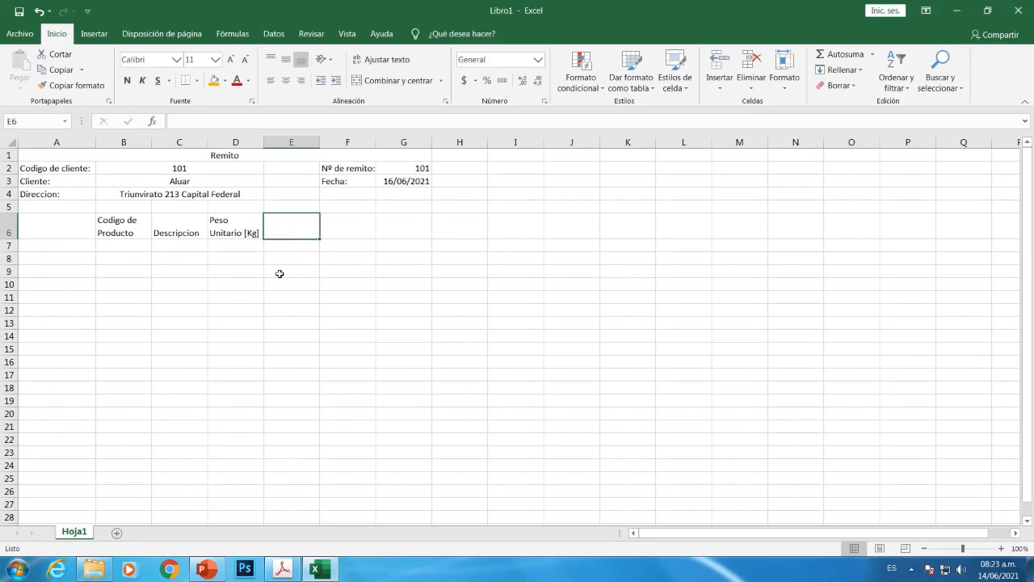
After checking the model PDF, enter 'Cantidad' in E6 and 'Subtotal' in F6
{"action": "mouse_move", "coordinate": [288, 573]}
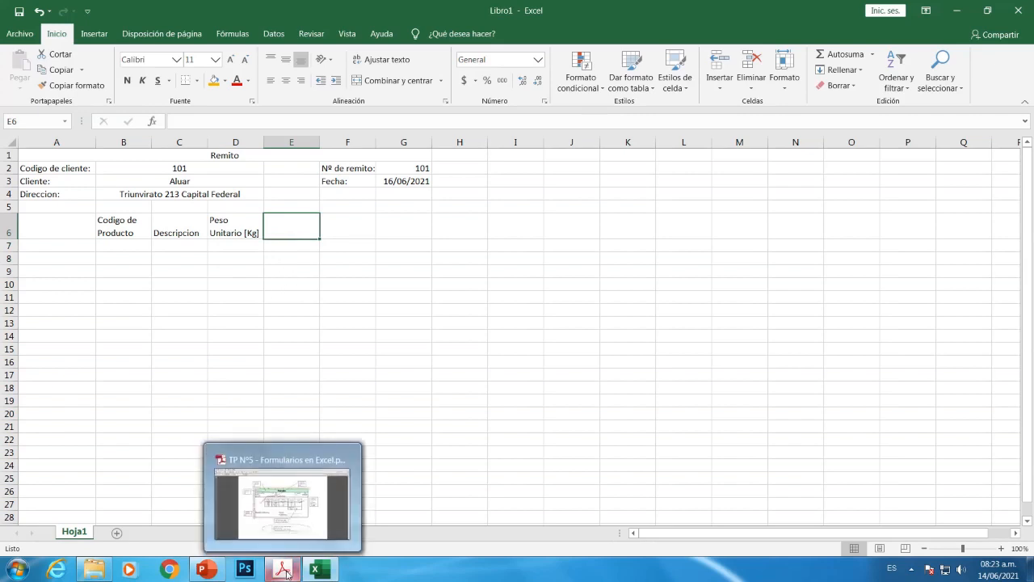
{"action": "left_click", "coordinate": [283, 503]}
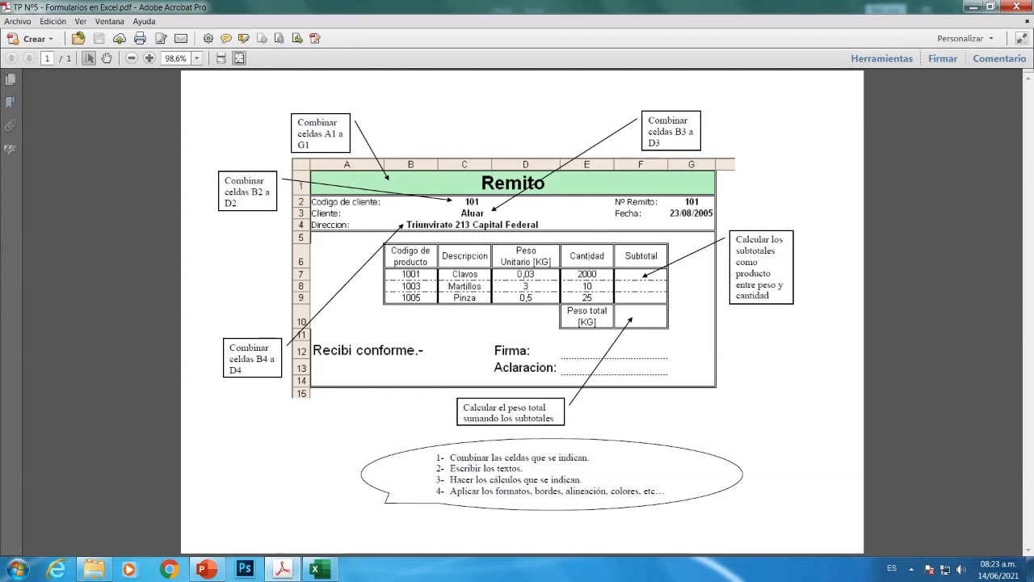
{"action": "left_click", "coordinate": [324, 570]}
{"action": "type", "text": "C"}
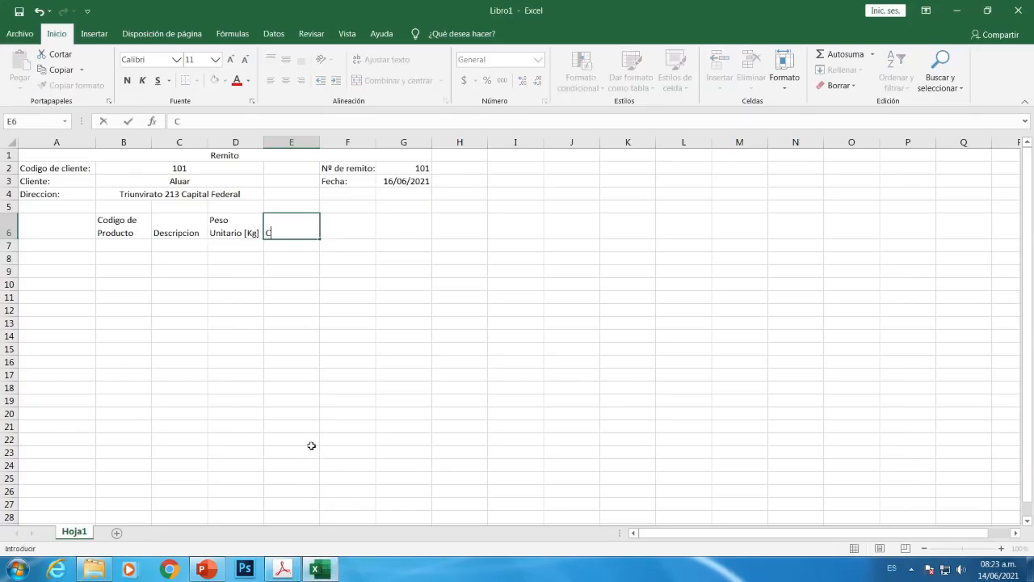
{"action": "type", "text": "antidad"}
{"action": "key", "text": "Tab"}
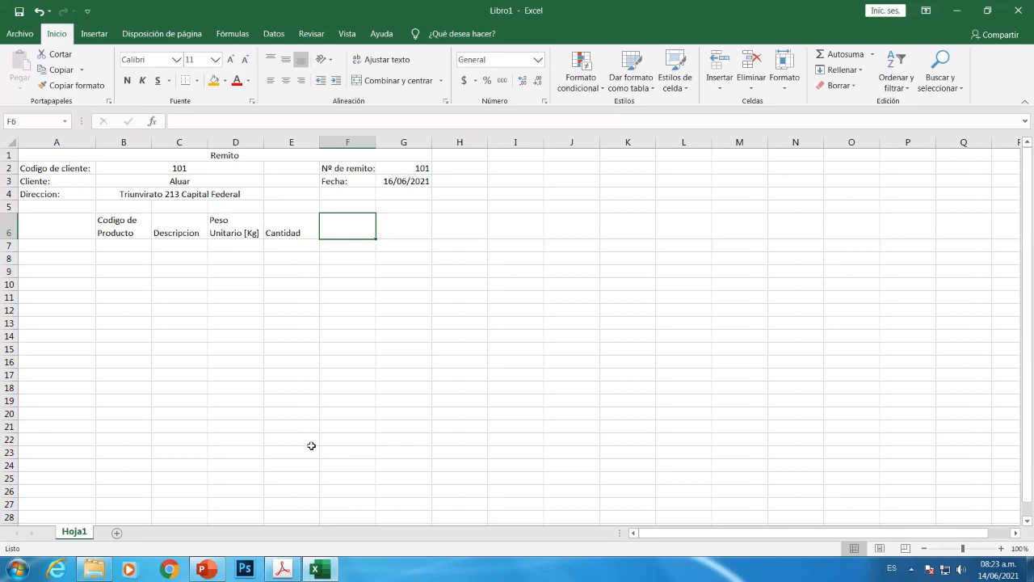
{"action": "type", "text": "S"}
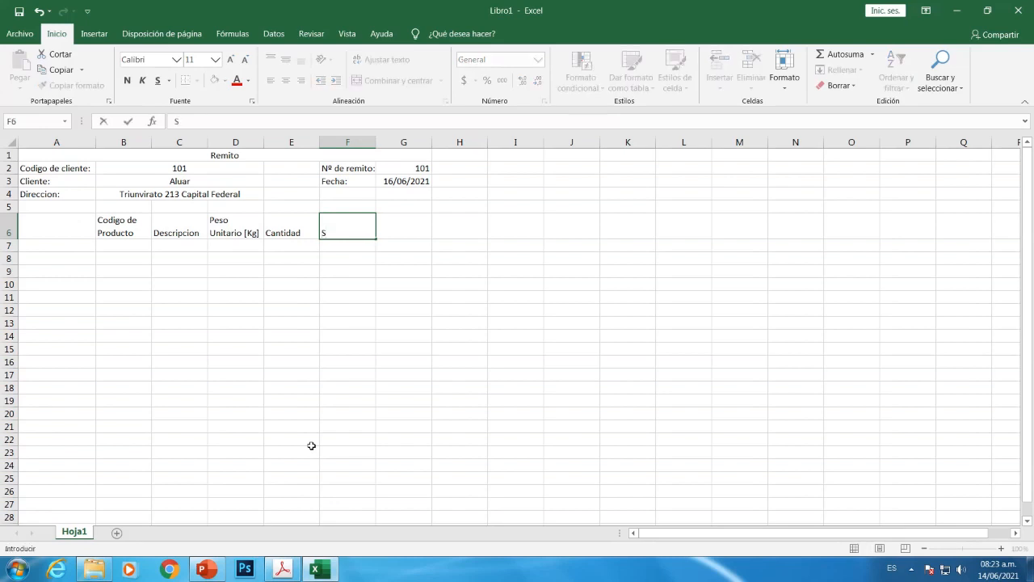
{"action": "type", "text": "ubtotal"}
{"action": "key", "text": "Return"}
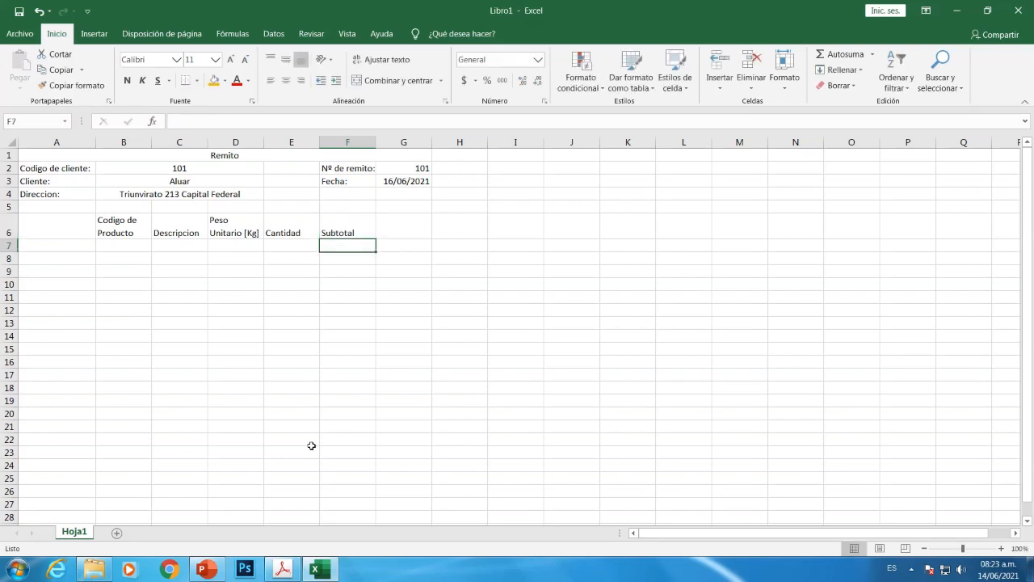
{"action": "left_click", "coordinate": [137, 244]}
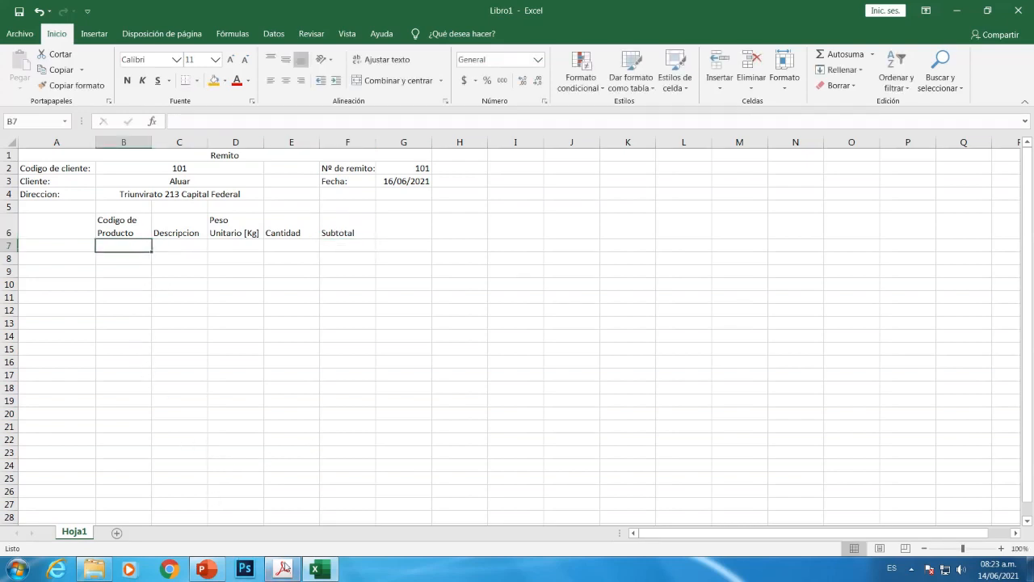
{"action": "mouse_move", "coordinate": [318, 573]}
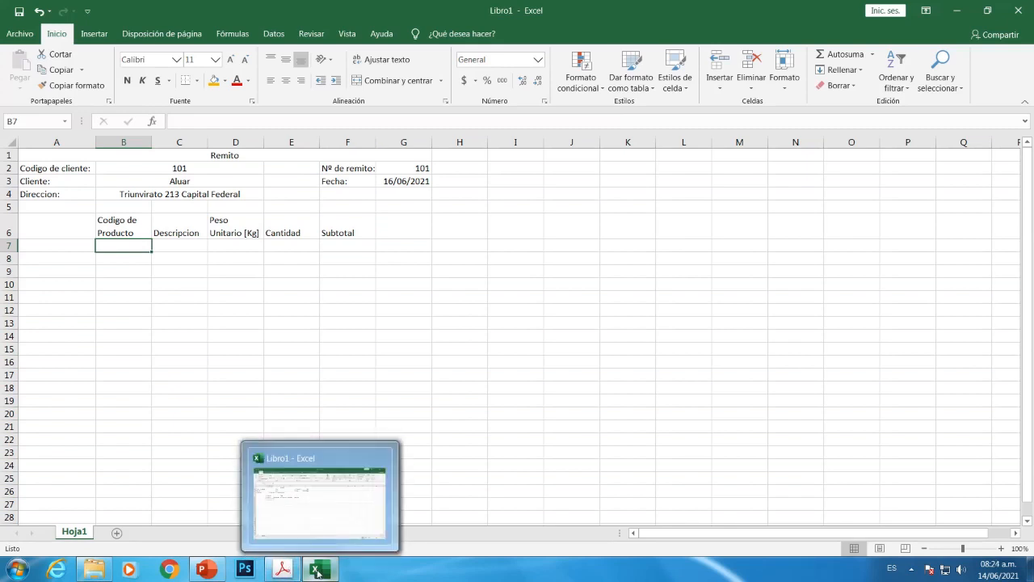
Enter product codes 1001, 1003 and 1005 in B7:B9, then view the model PDF again
{"action": "left_click", "coordinate": [318, 573]}
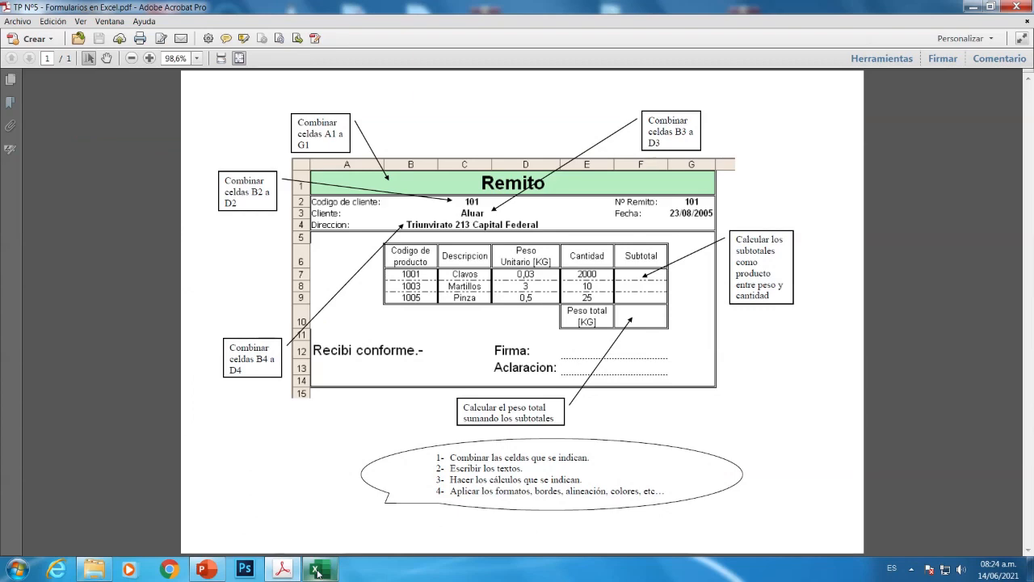
{"action": "left_click", "coordinate": [317, 573]}
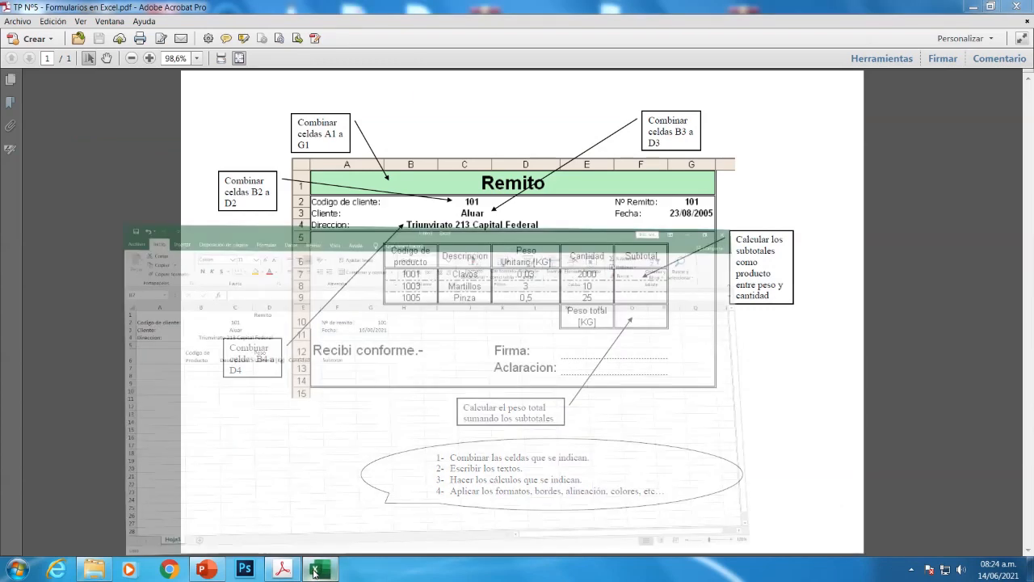
{"action": "left_click", "coordinate": [126, 244]}
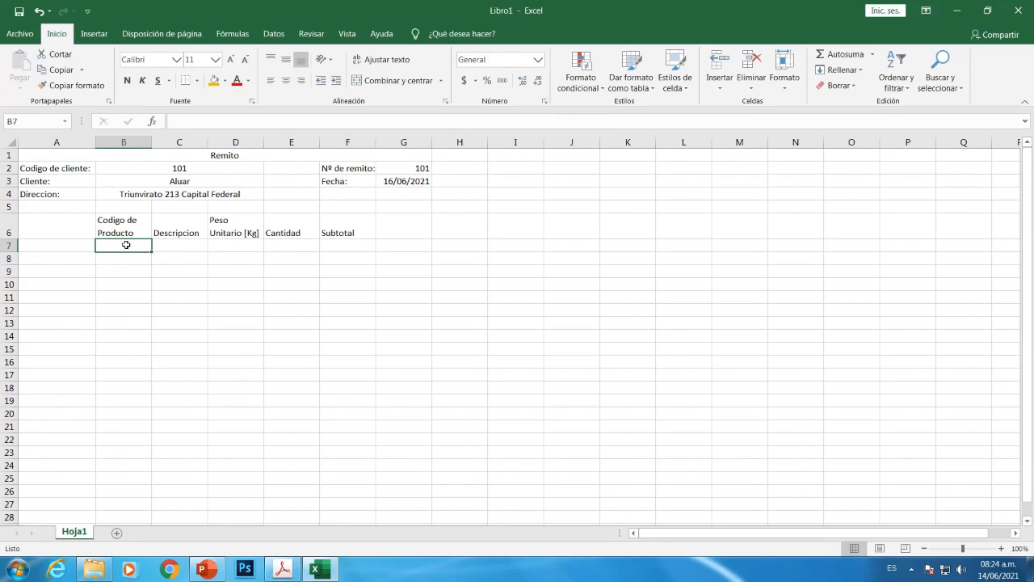
{"action": "type", "text": "1001"}
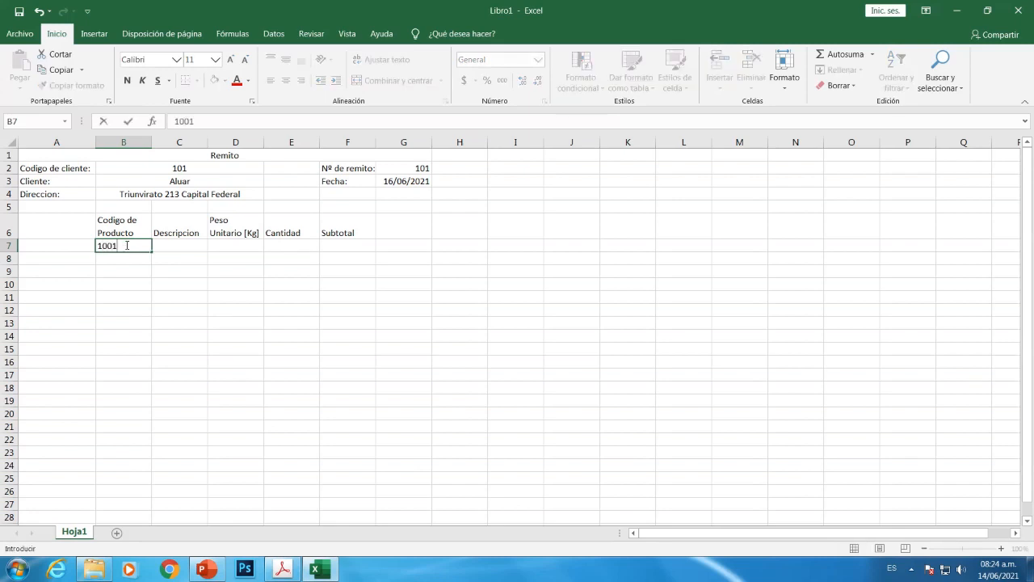
{"action": "key", "text": "Return"}
{"action": "type", "text": "100"}
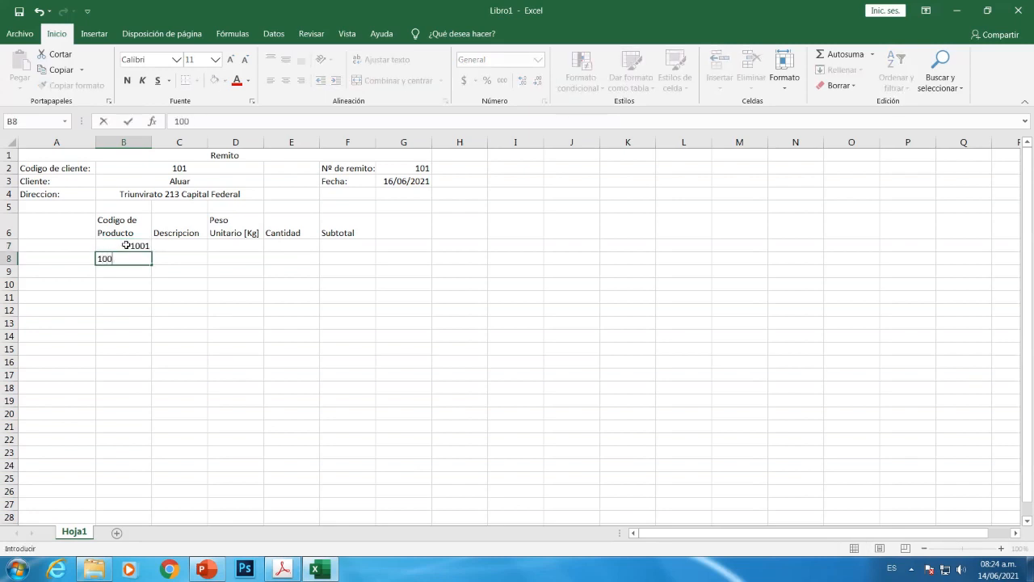
{"action": "type", "text": "3"}
{"action": "key", "text": "Return"}
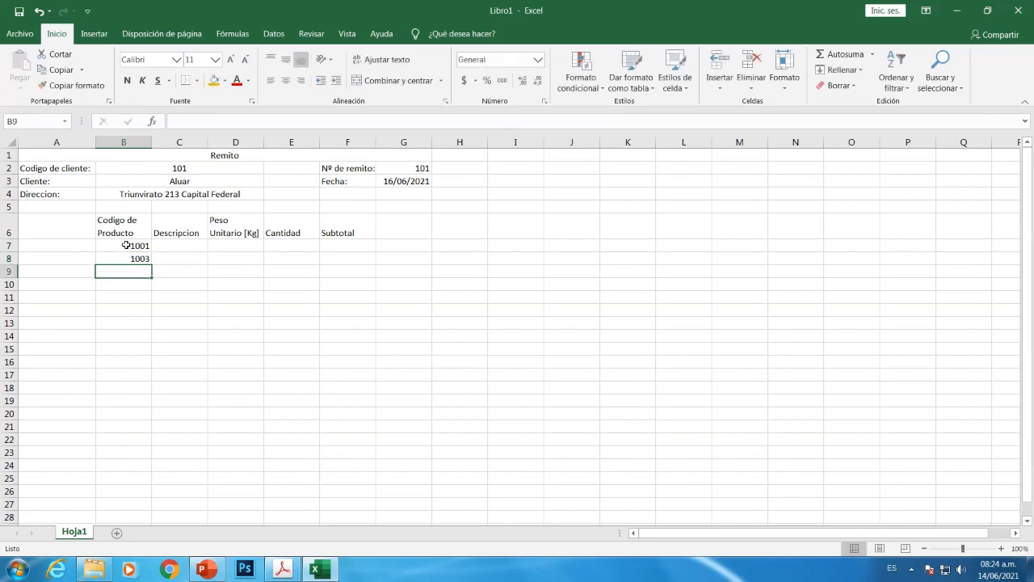
{"action": "type", "text": "1005"}
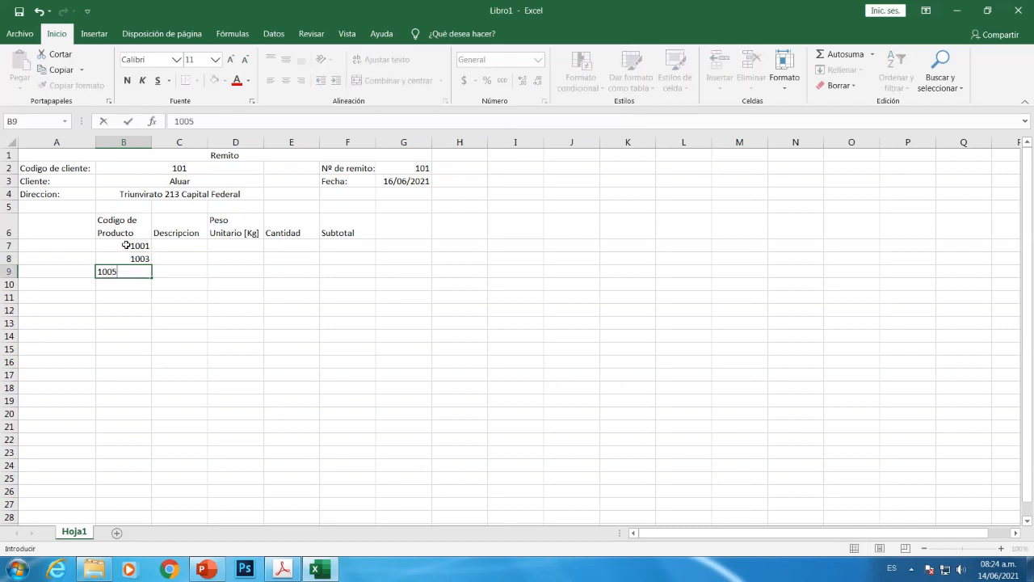
{"action": "key", "text": "Return"}
{"action": "left_click", "coordinate": [172, 248]}
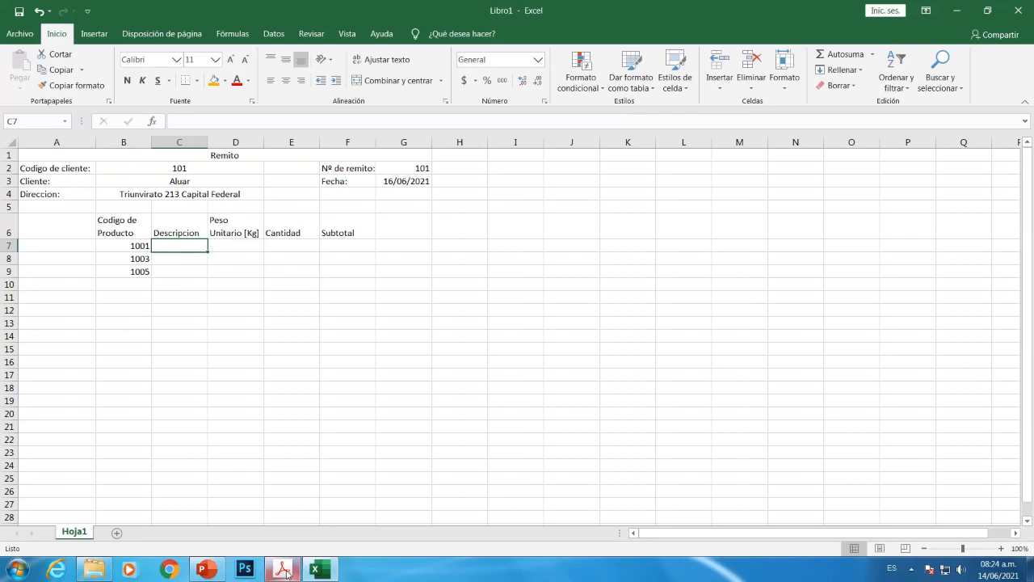
{"action": "left_click", "coordinate": [316, 570]}
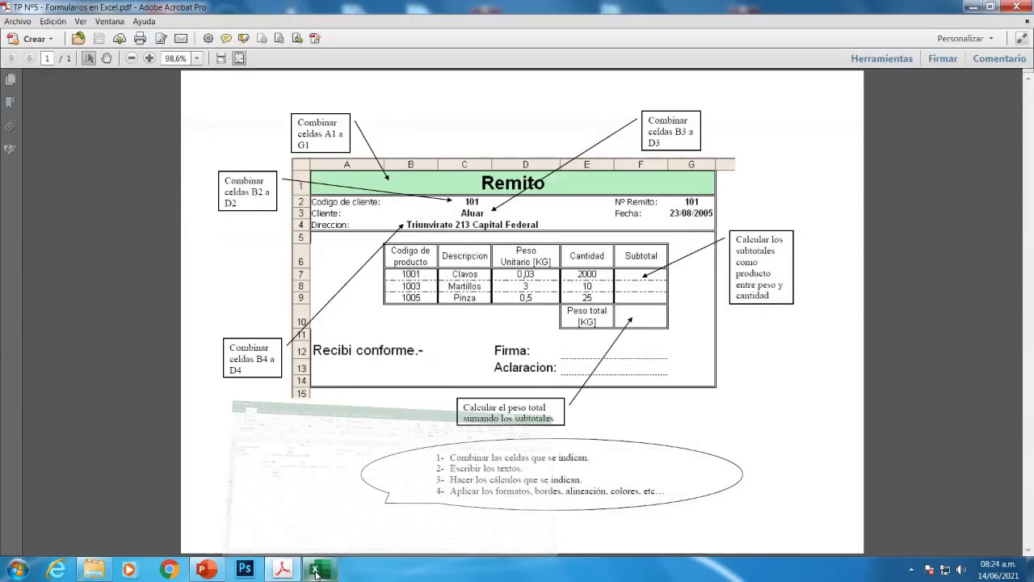
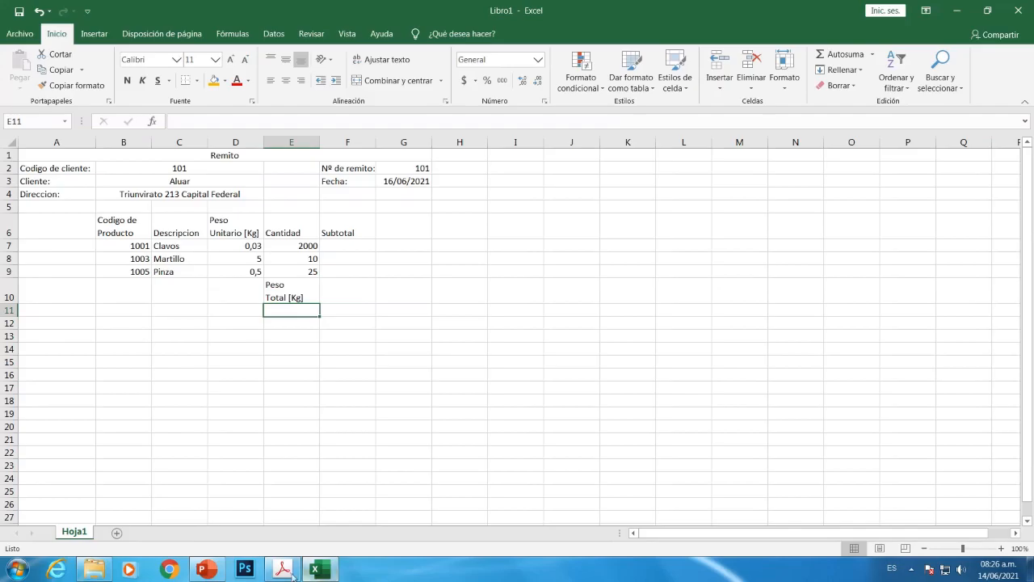
Bring up the Remito PDF model in Acrobat for reference
{"action": "left_click", "coordinate": [282, 570]}
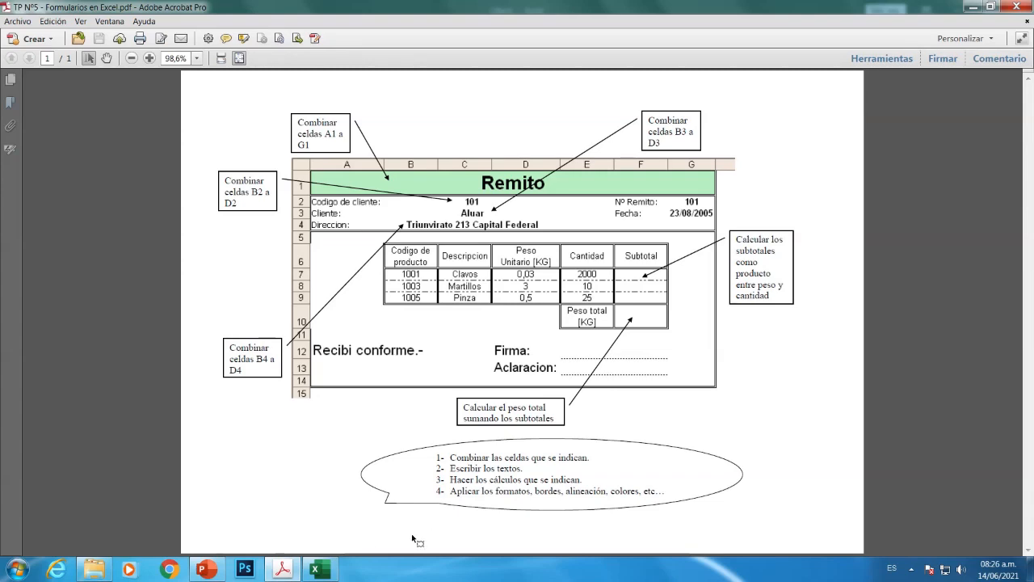
Back in the workbook, enter 'Recibí conforme.-' in A12
{"action": "left_click", "coordinate": [317, 570]}
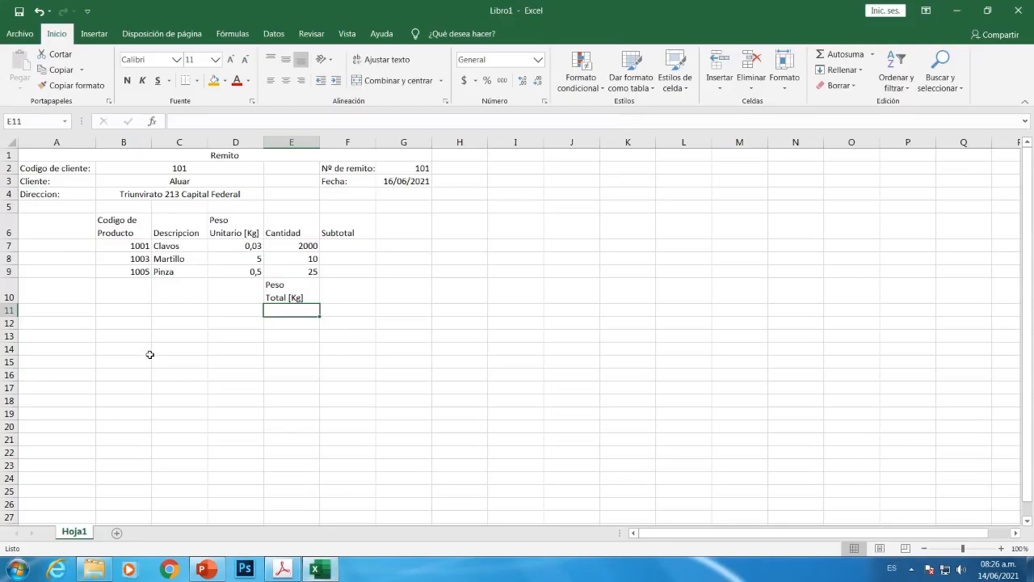
{"action": "left_click", "coordinate": [50, 324]}
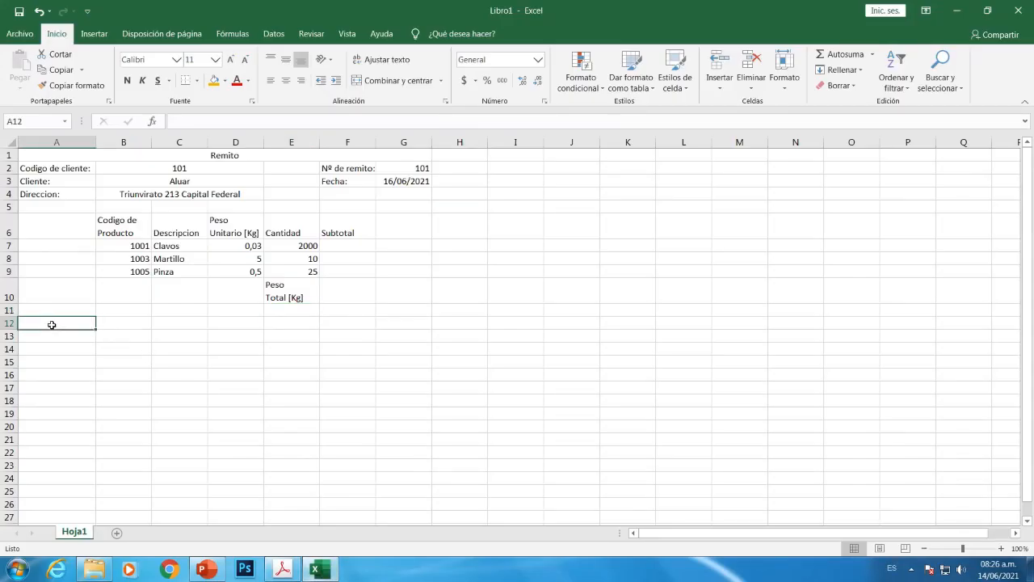
{"action": "type", "text": "R"}
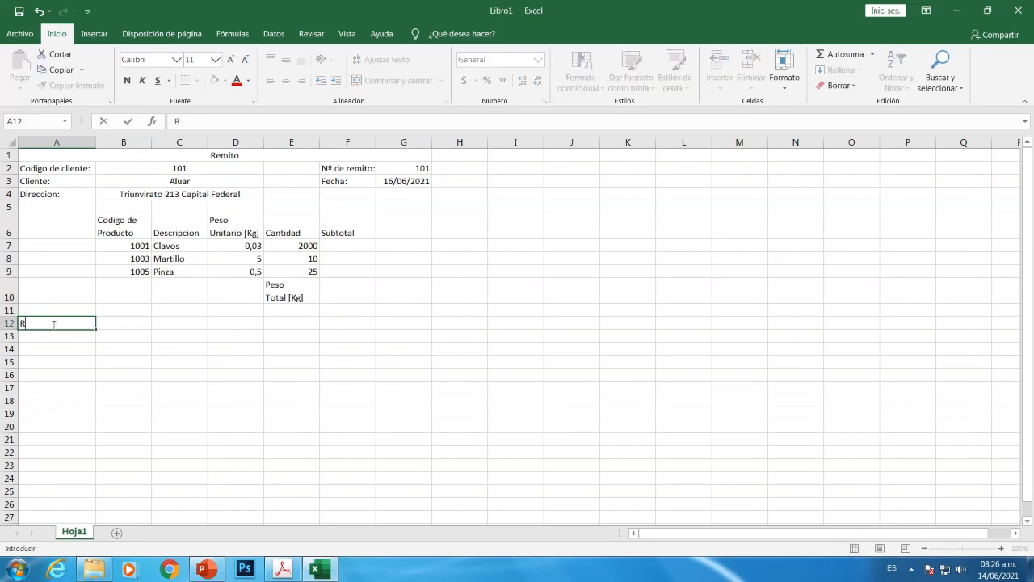
{"action": "type", "text": "ecibí conforme."}
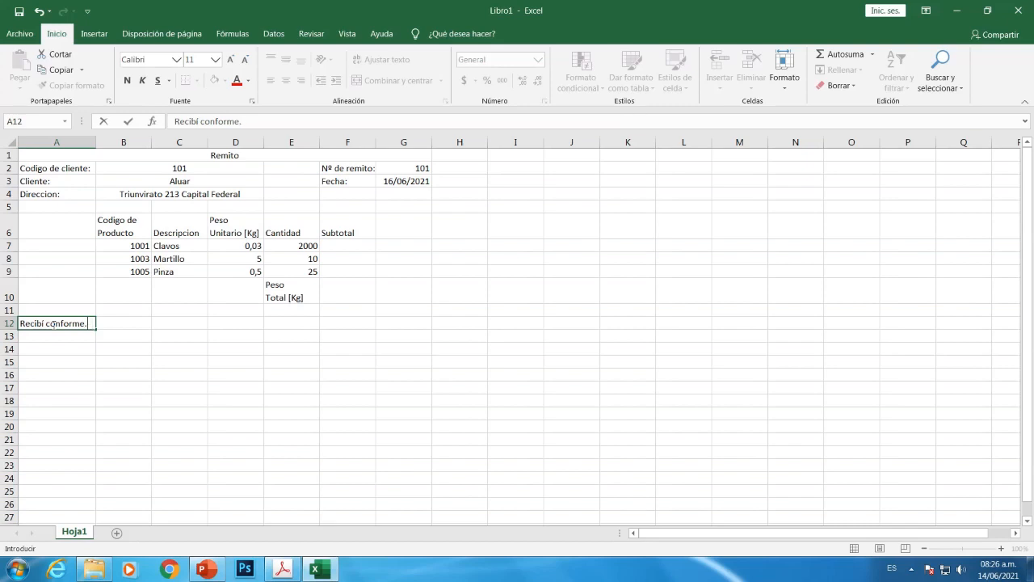
{"action": "key", "text": "Return"}
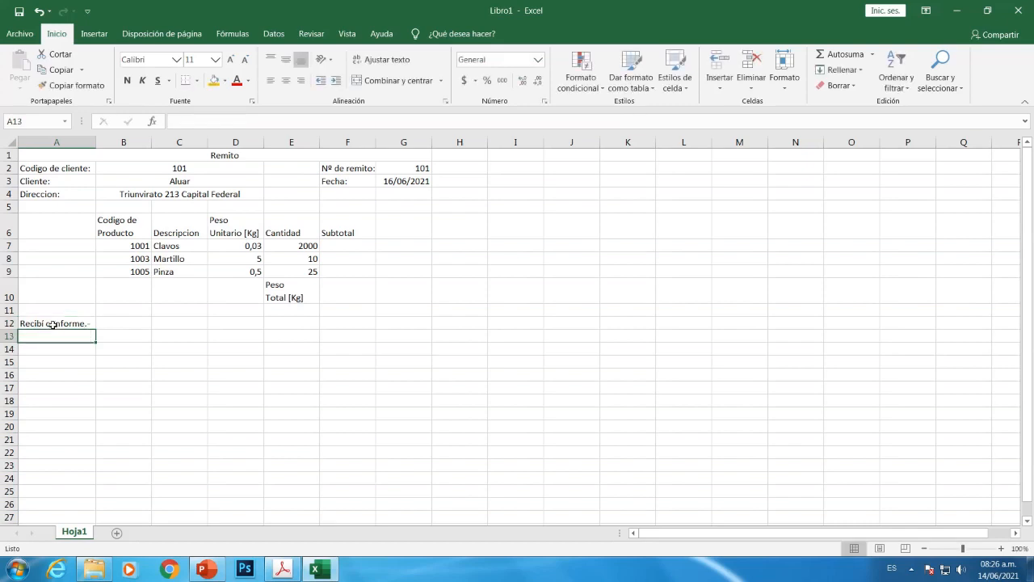
After checking the PDF model, enter 'Firma:' in D12 and 'Aclaracion:' in D13
{"action": "left_click", "coordinate": [219, 324]}
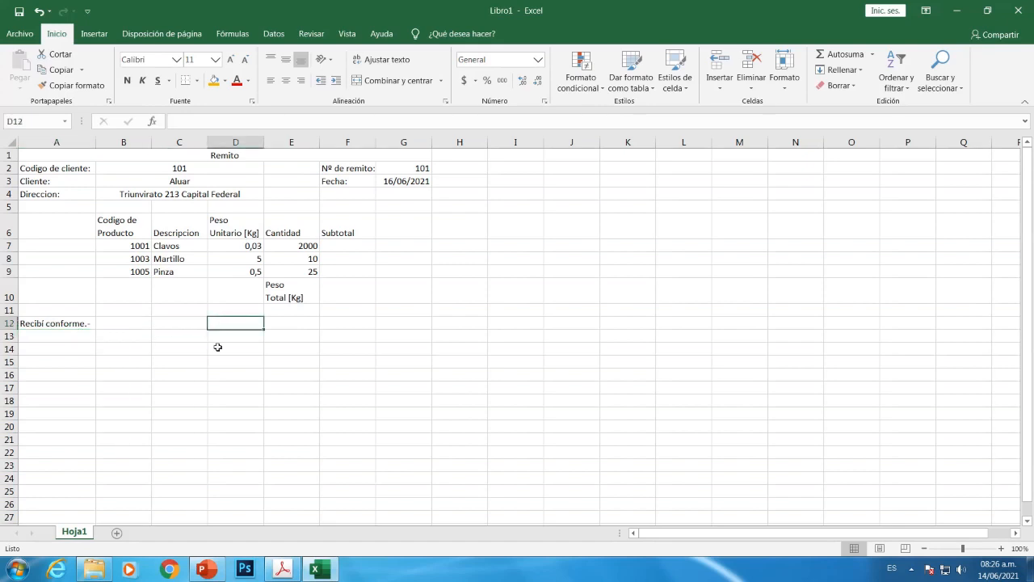
{"action": "left_click", "coordinate": [280, 570]}
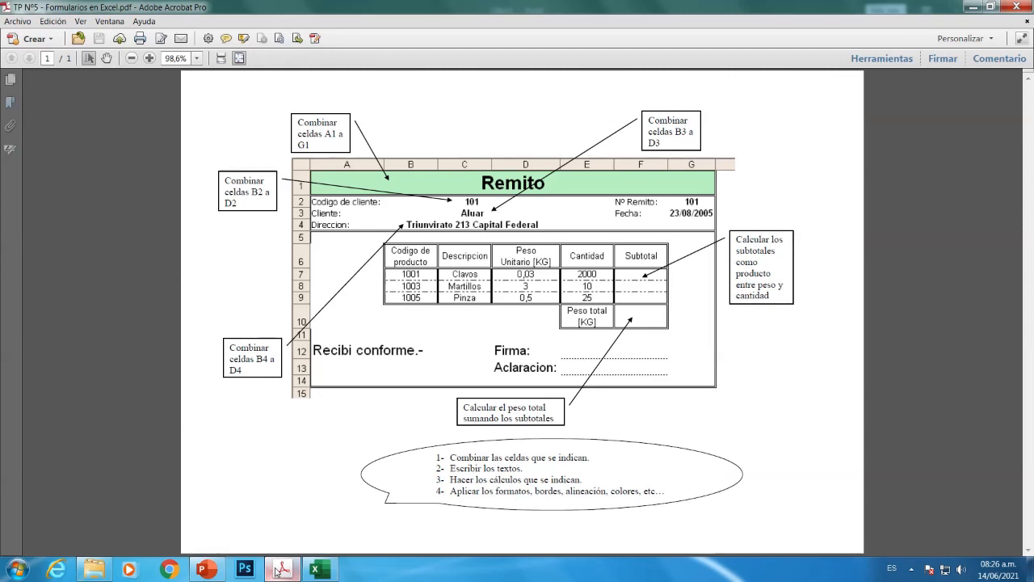
{"action": "left_click", "coordinate": [321, 570]}
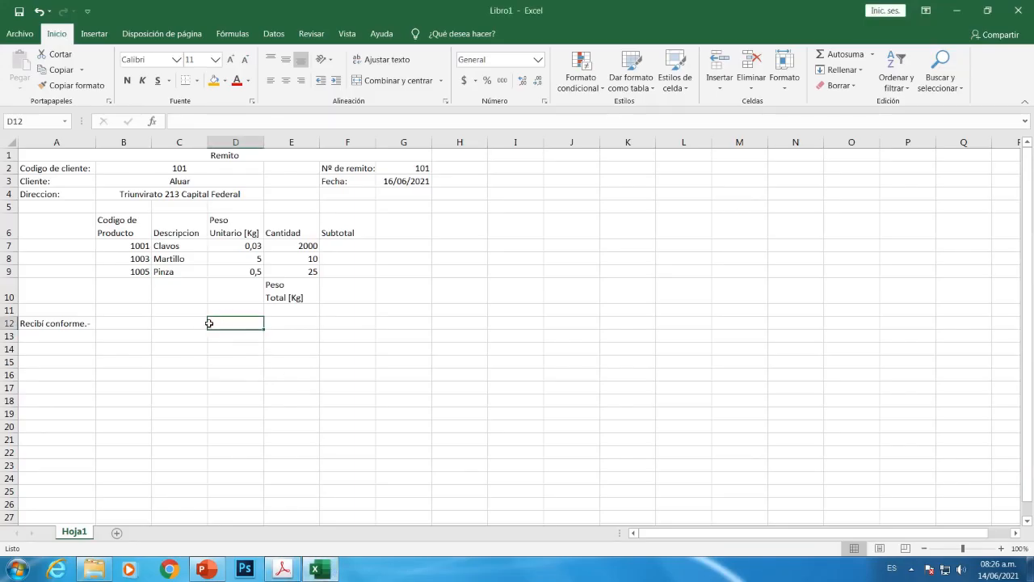
{"action": "type", "text": "Fir"}
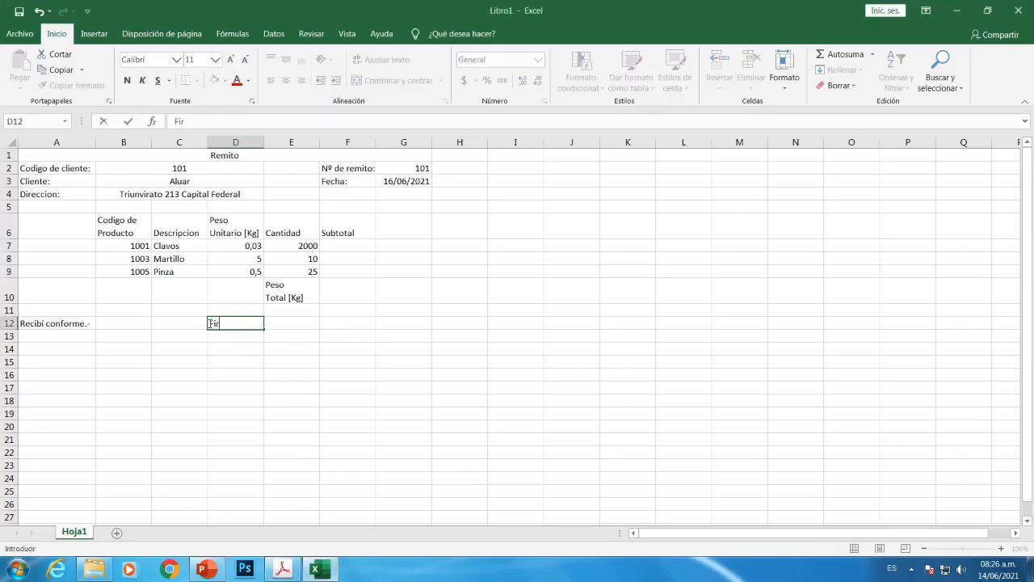
{"action": "type", "text": "ma:"}
{"action": "key", "text": "Return"}
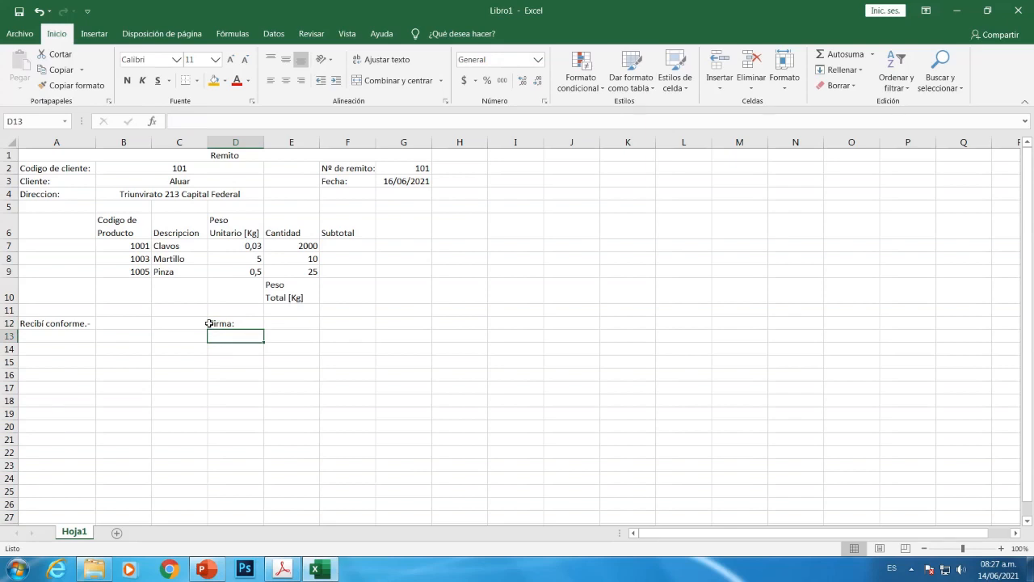
{"action": "type", "text": "A"}
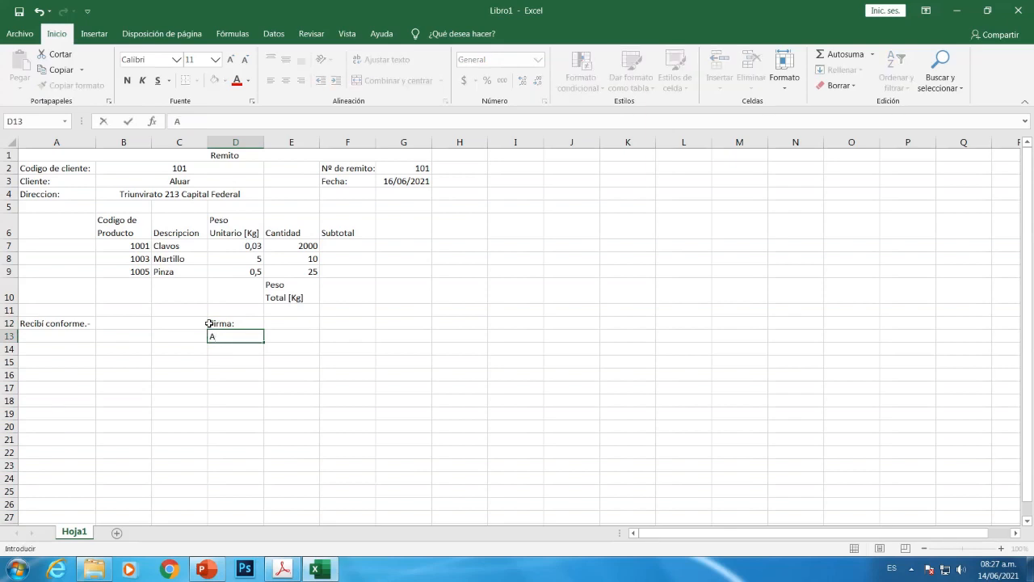
{"action": "type", "text": "claracion:"}
{"action": "key", "text": "Return"}
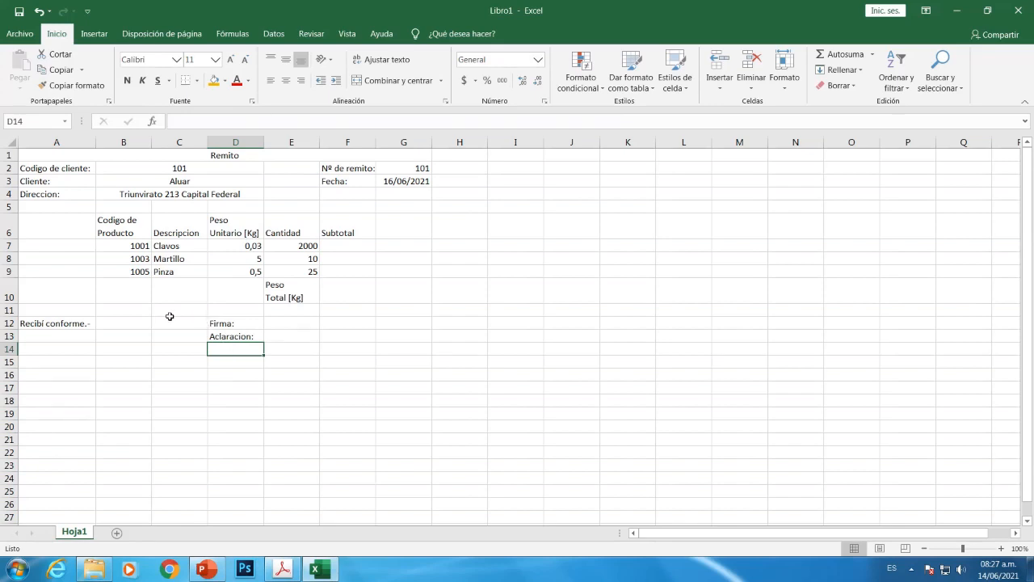
Save the workbook in Documents under the name Formularios
{"action": "left_click", "coordinate": [19, 34]}
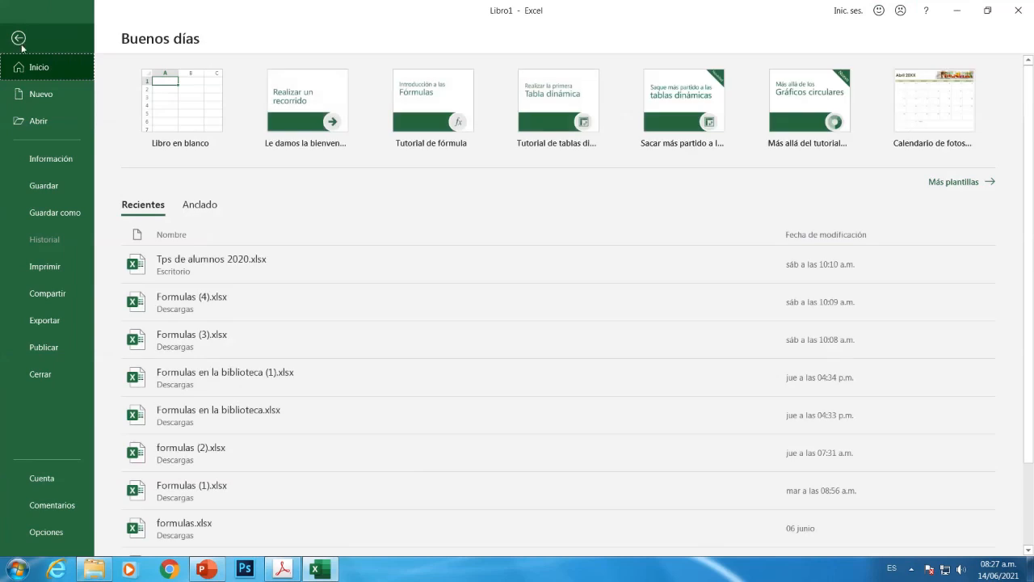
{"action": "left_click", "coordinate": [51, 214]}
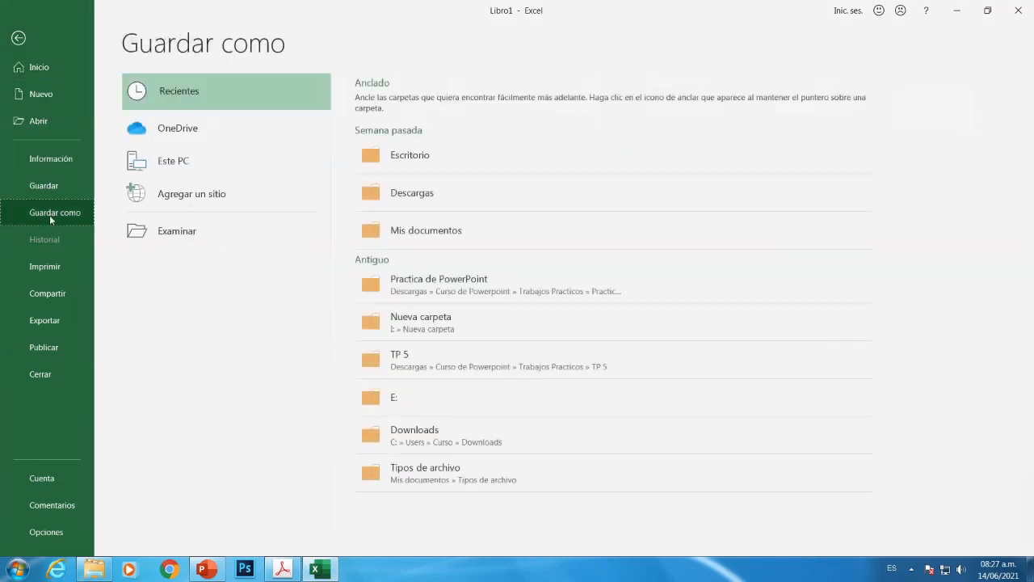
{"action": "left_click", "coordinate": [171, 229]}
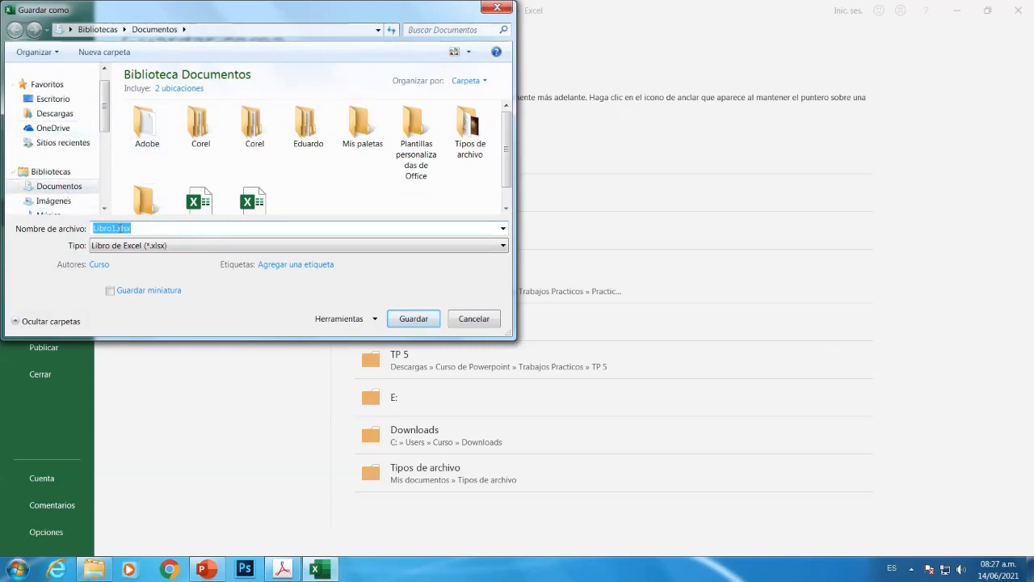
{"action": "type", "text": "F"}
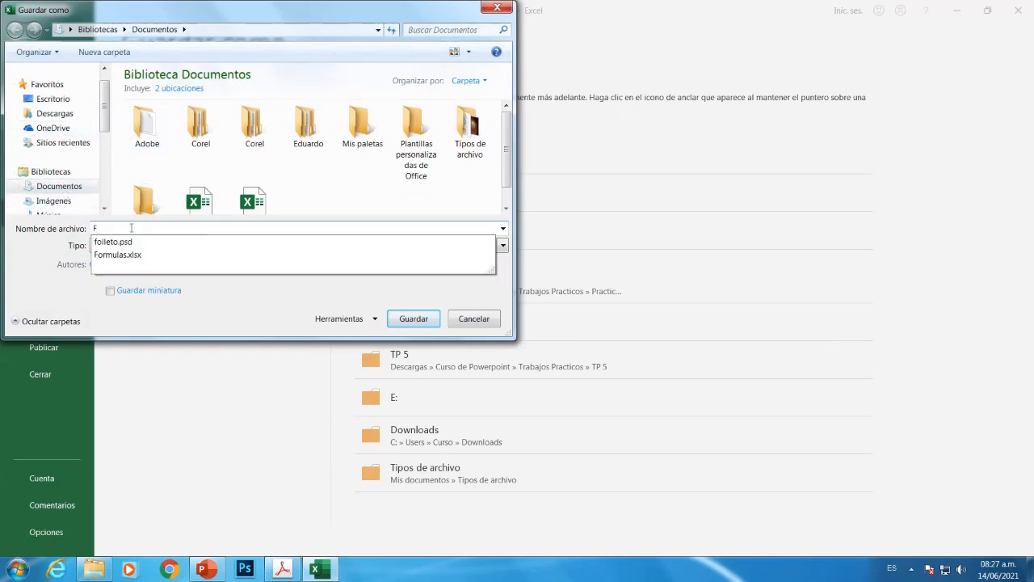
{"action": "type", "text": "orm"}
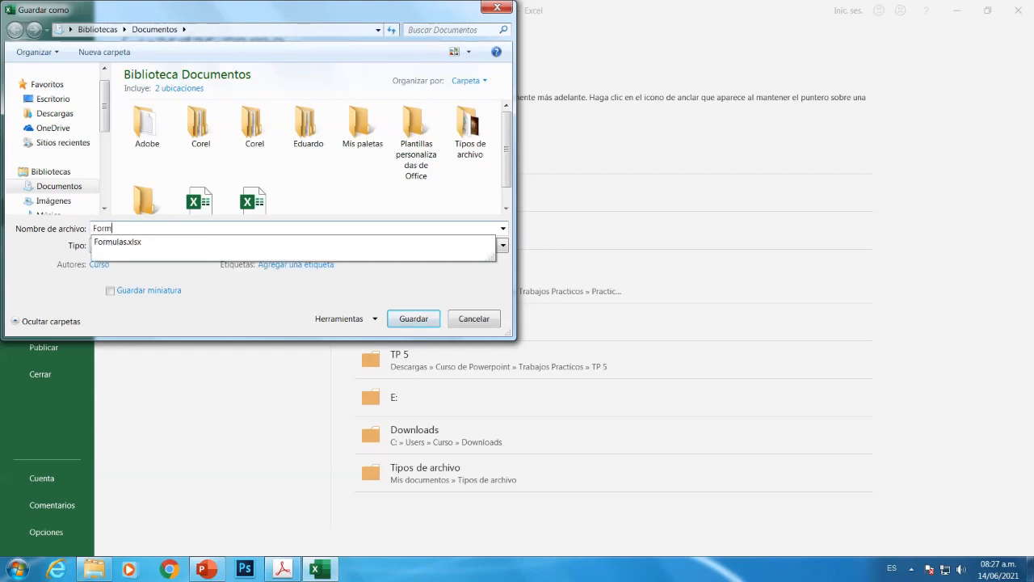
{"action": "type", "text": "ulario"}
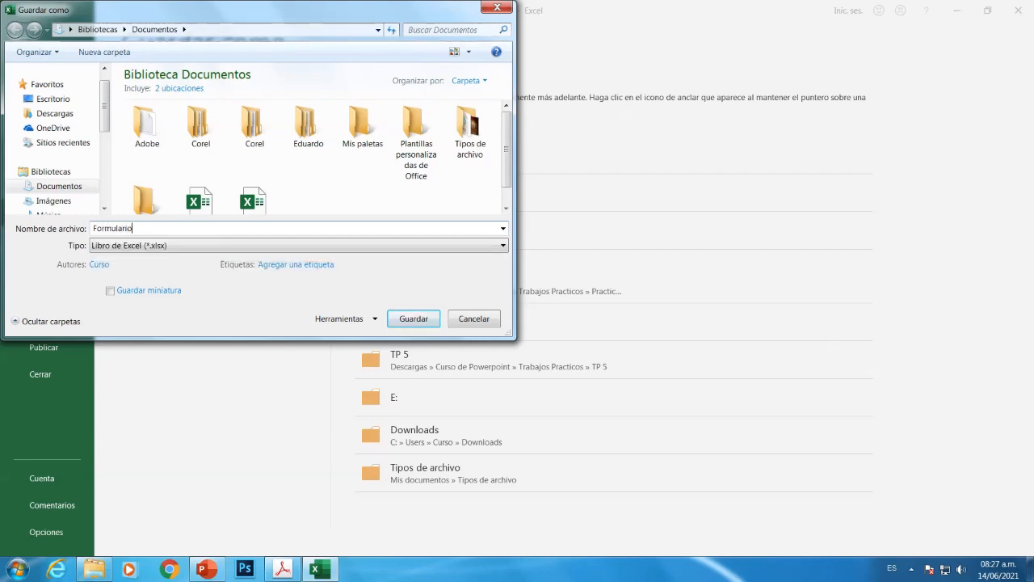
{"action": "type", "text": "s"}
{"action": "key", "text": "Return"}
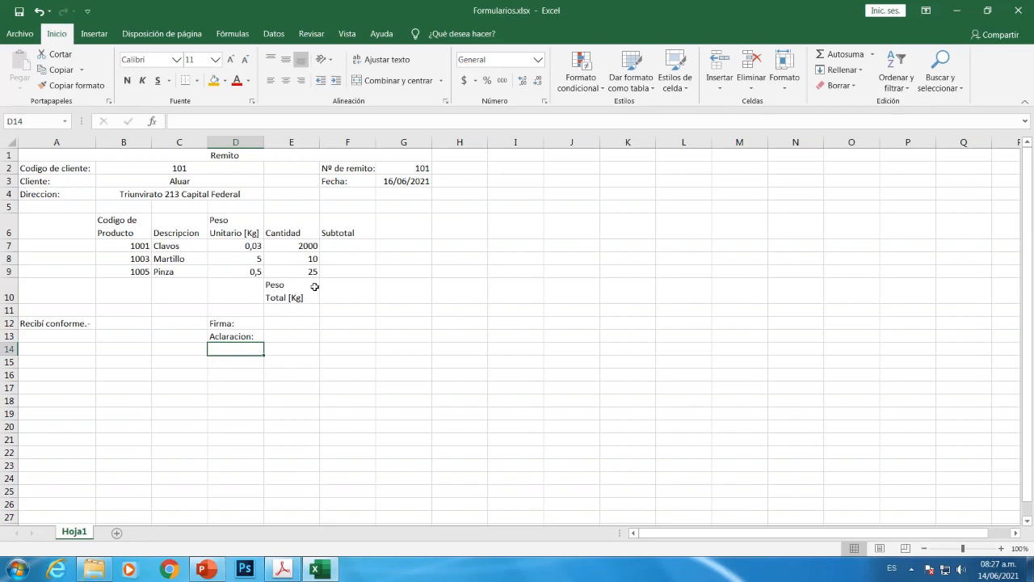
Enter =D7*E7 in F7 for a Clavos subtotal of 60
{"action": "left_click", "coordinate": [347, 241]}
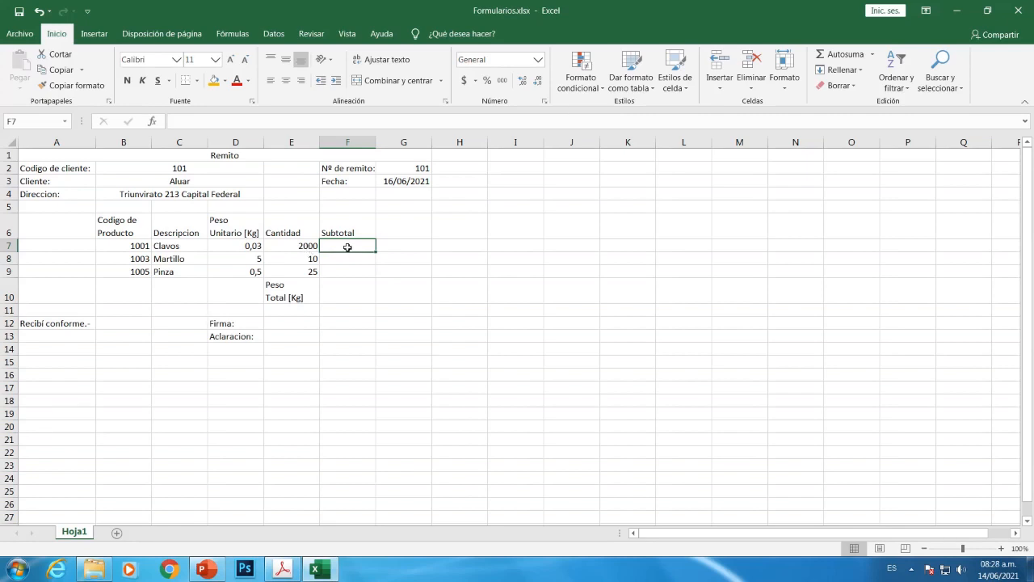
{"action": "type", "text": "="}
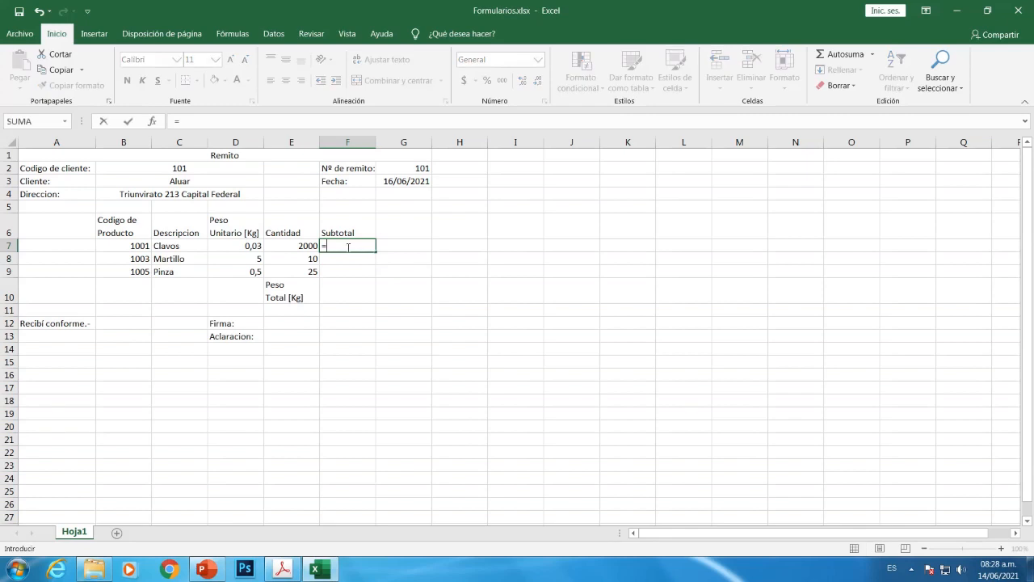
{"action": "left_click", "coordinate": [239, 249]}
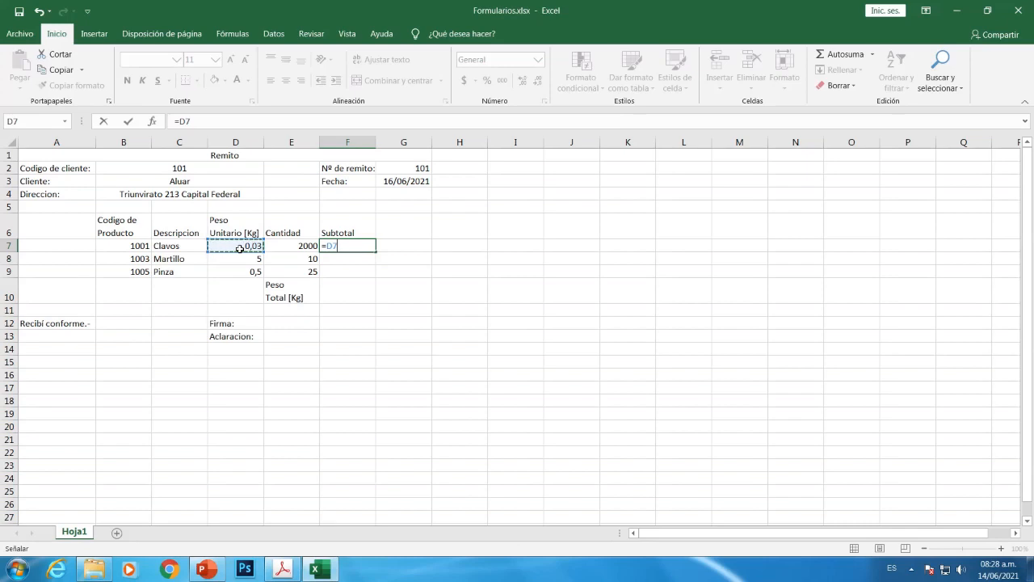
{"action": "type", "text": "*"}
{"action": "left_click", "coordinate": [283, 248]}
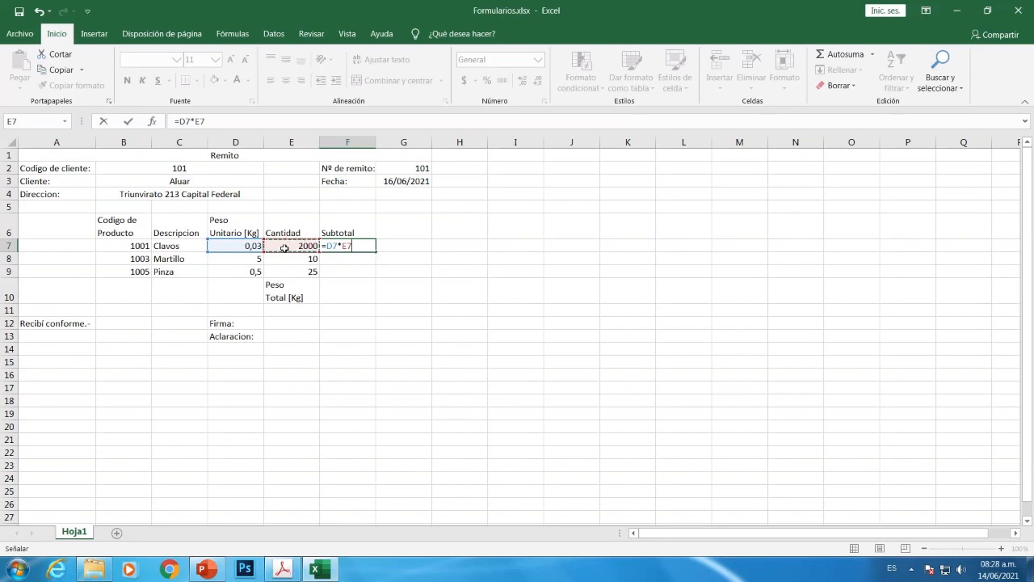
{"action": "key", "text": "Return"}
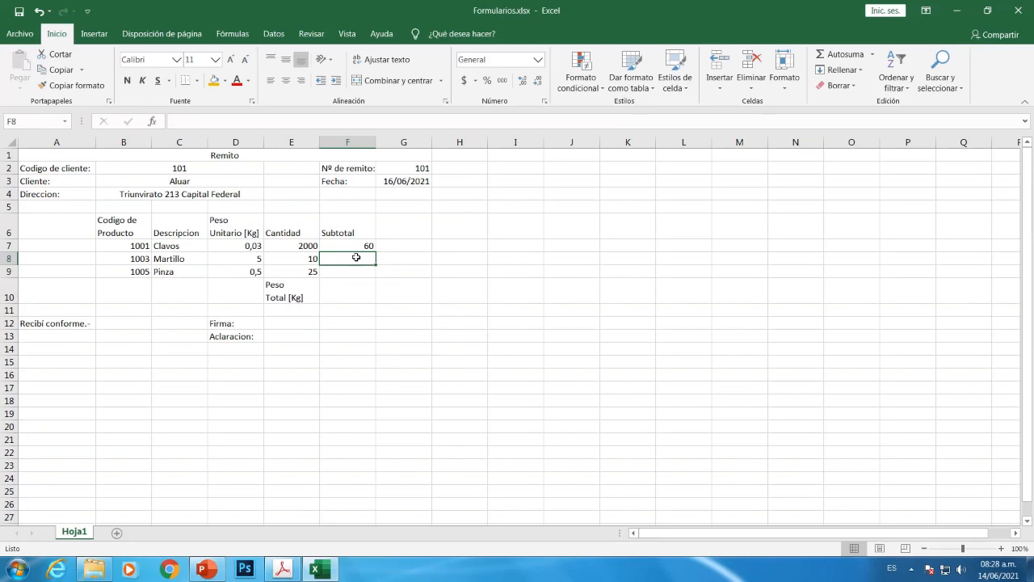
Enter =D8*E8 in F8 for a Martillo subtotal of 50
{"action": "type", "text": "="}
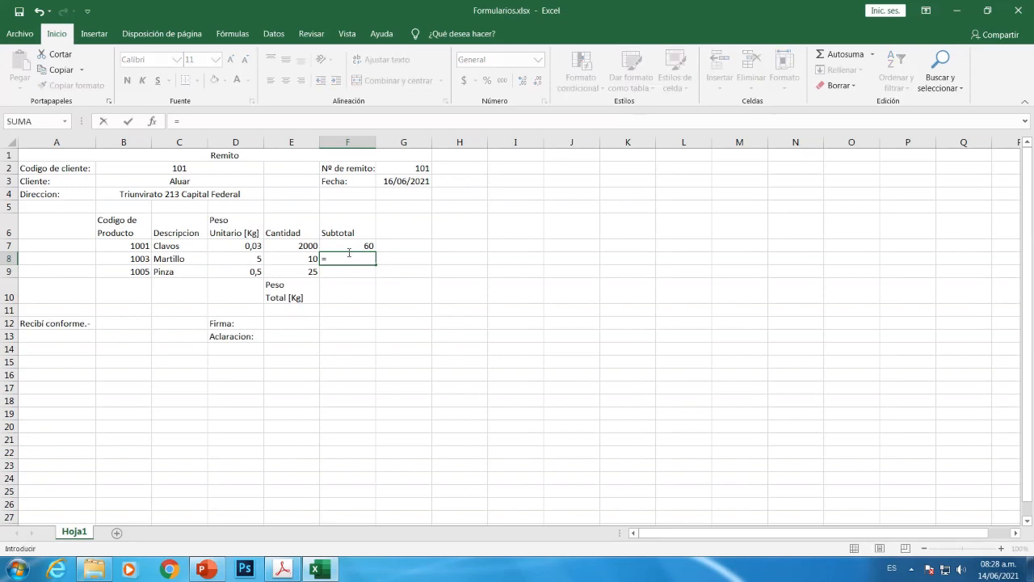
{"action": "left_click", "coordinate": [252, 260]}
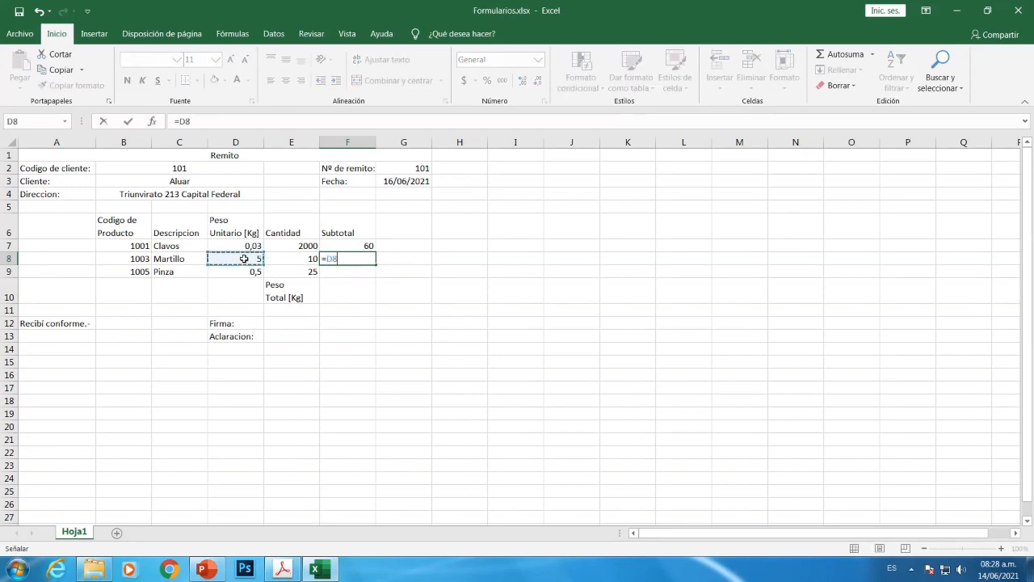
{"action": "type", "text": "*"}
{"action": "left_click", "coordinate": [288, 256]}
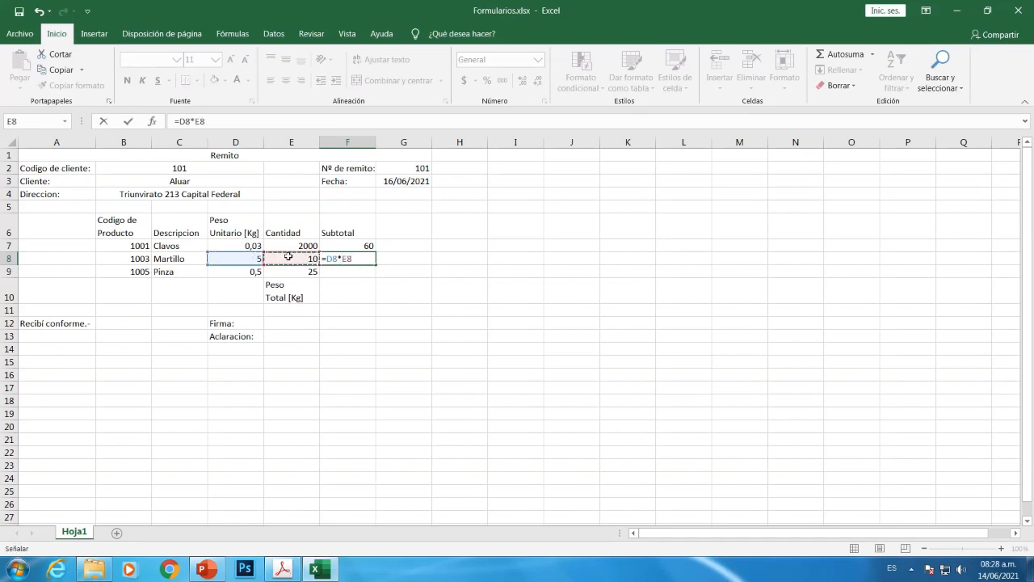
{"action": "key", "text": "Return"}
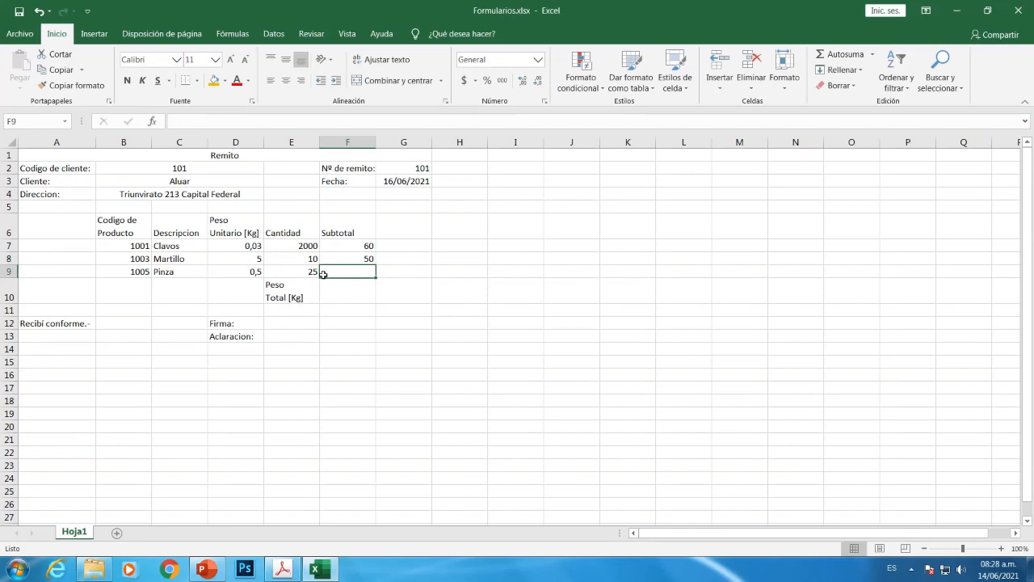
Enter =D9*E9 in F9 for a Pinza subtotal of 12,5, then begin the total formula
{"action": "type", "text": "="}
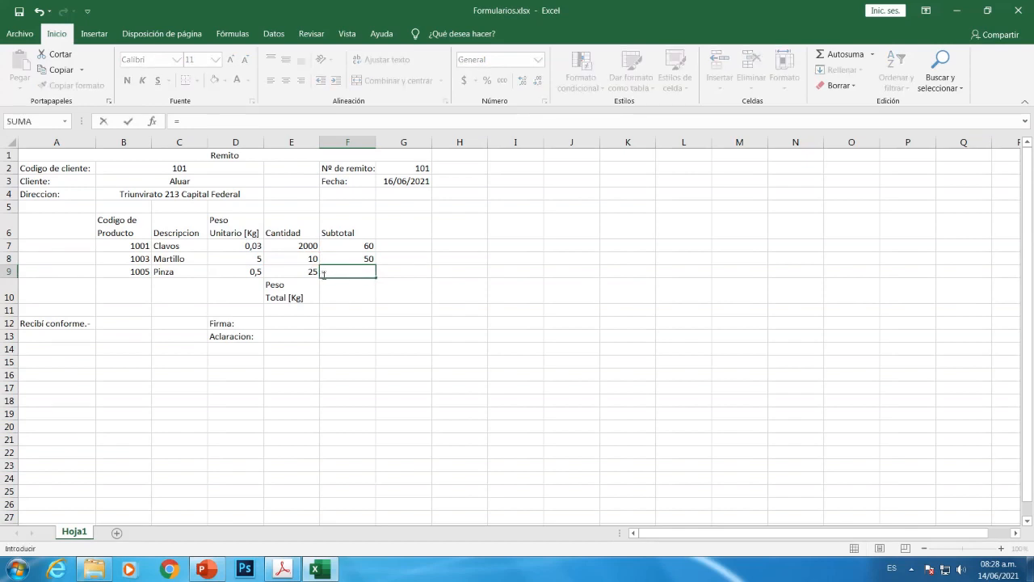
{"action": "key", "text": "BackSpace"}
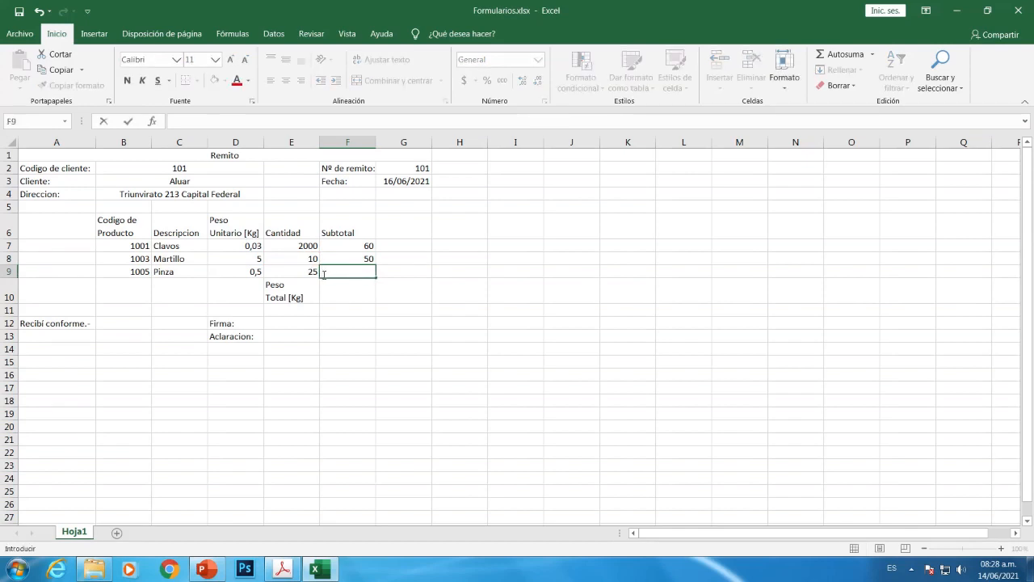
{"action": "type", "text": "="}
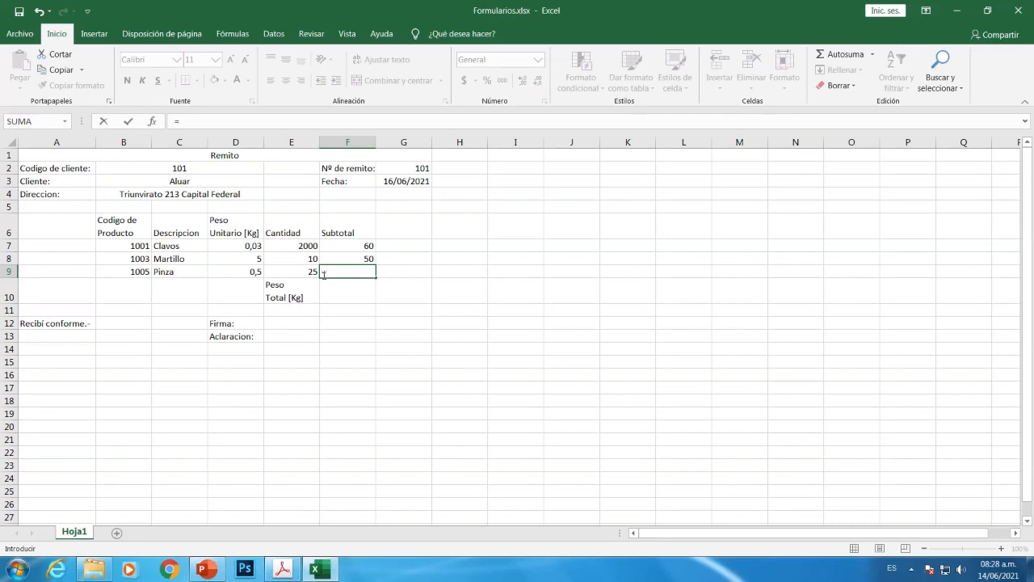
{"action": "left_click", "coordinate": [232, 273]}
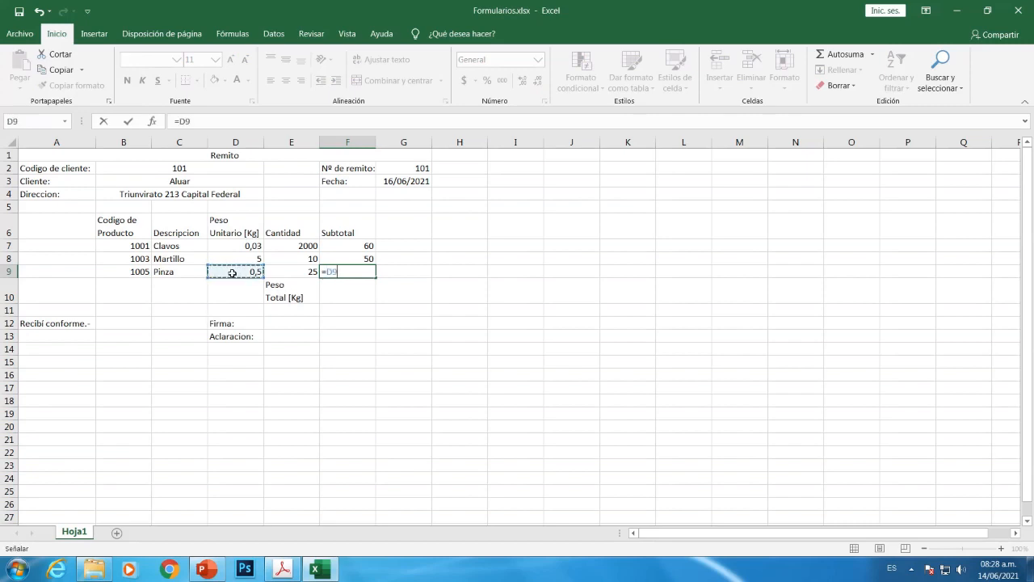
{"action": "type", "text": "*"}
{"action": "left_click", "coordinate": [284, 273]}
{"action": "key", "text": "Return"}
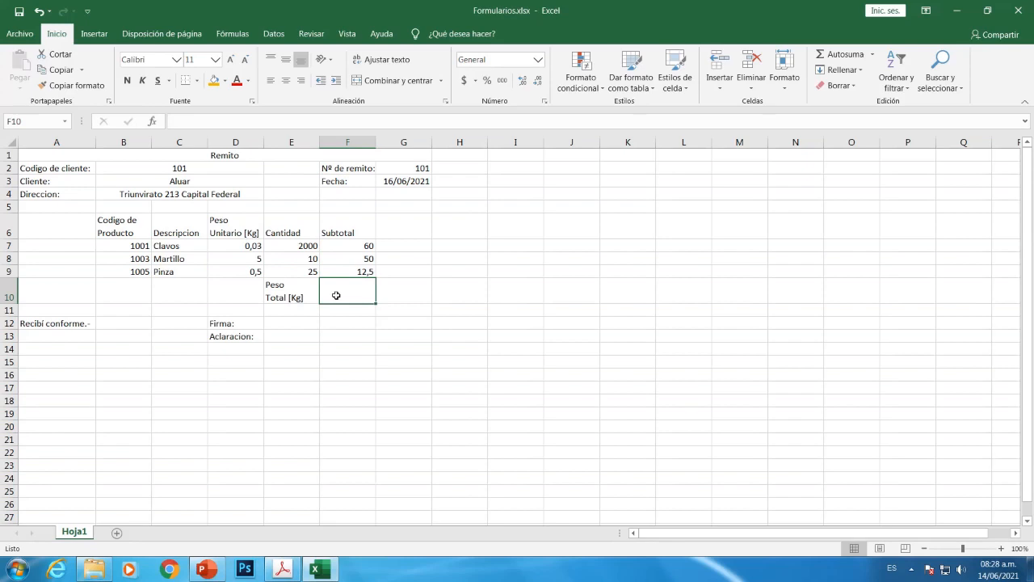
{"action": "type", "text": "="}
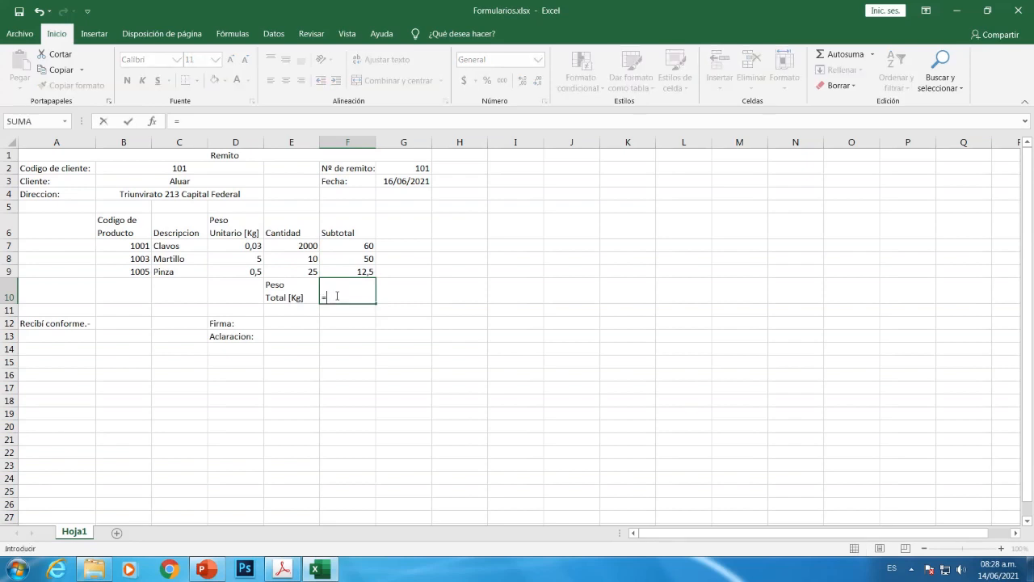
Complete the Peso Total formula as =F7+F8+F9, giving 122,5
{"action": "left_click", "coordinate": [338, 246]}
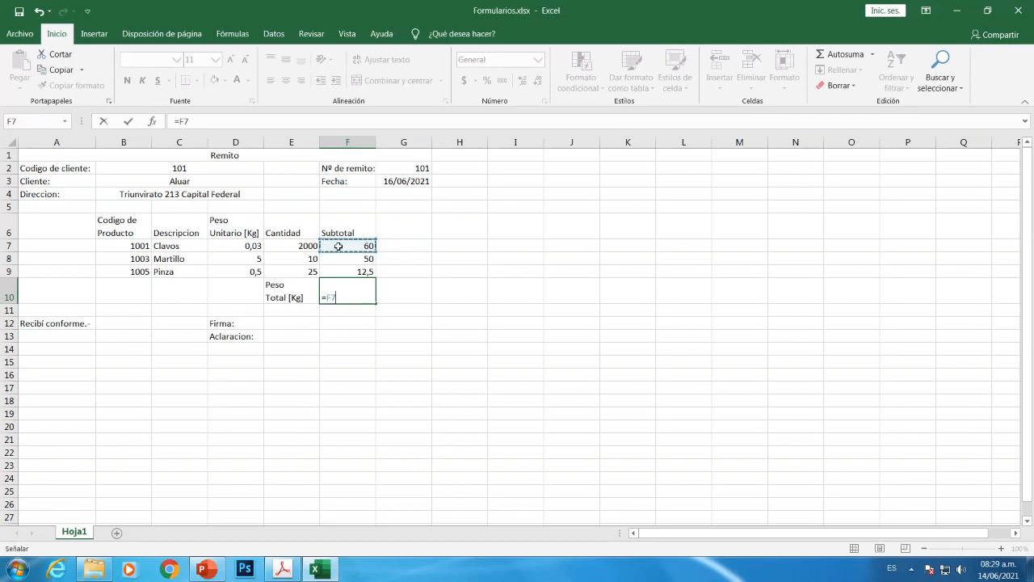
{"action": "type", "text": "+"}
{"action": "left_click", "coordinate": [342, 260]}
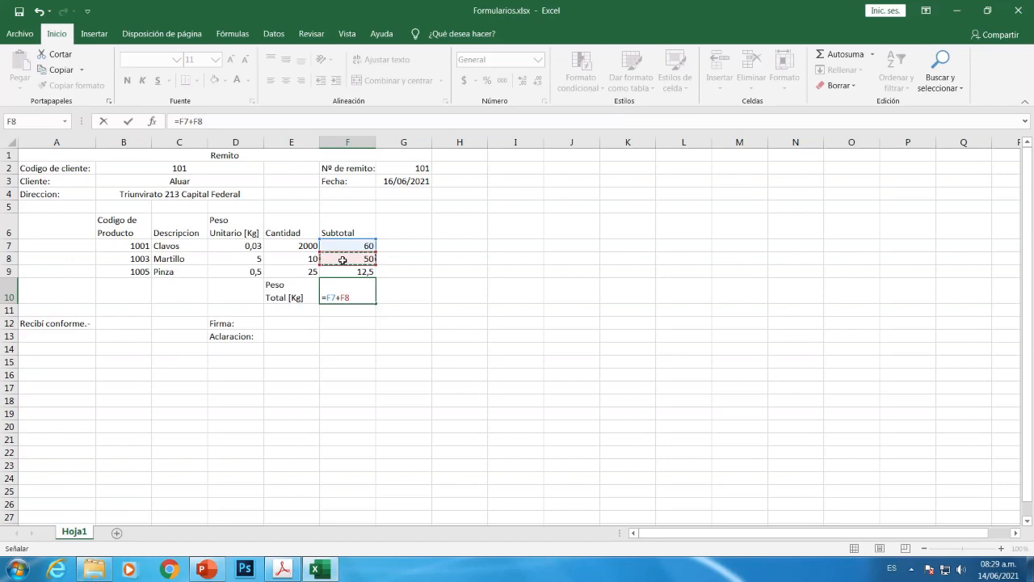
{"action": "type", "text": "+"}
{"action": "left_click", "coordinate": [353, 272]}
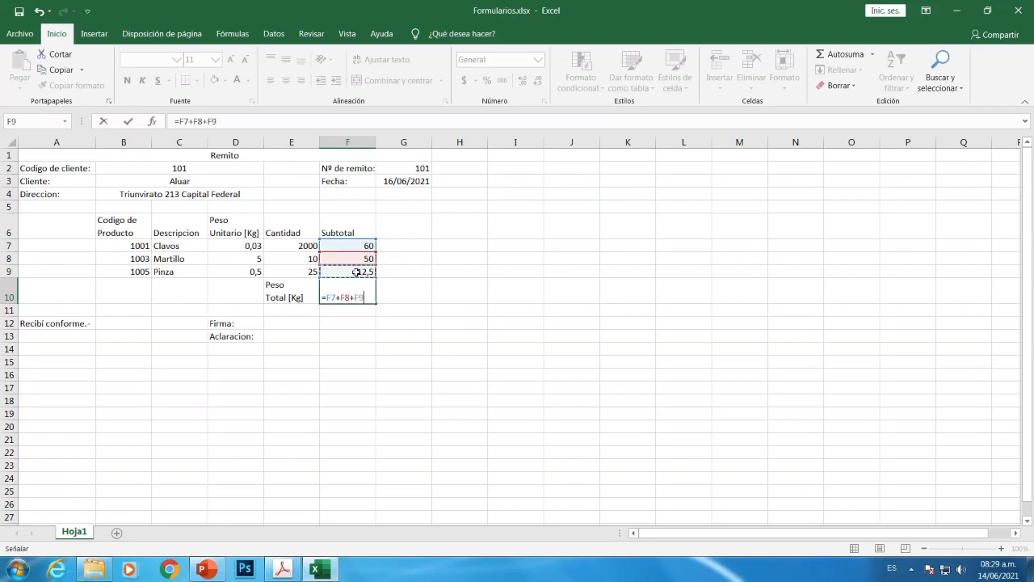
{"action": "key", "text": "Return"}
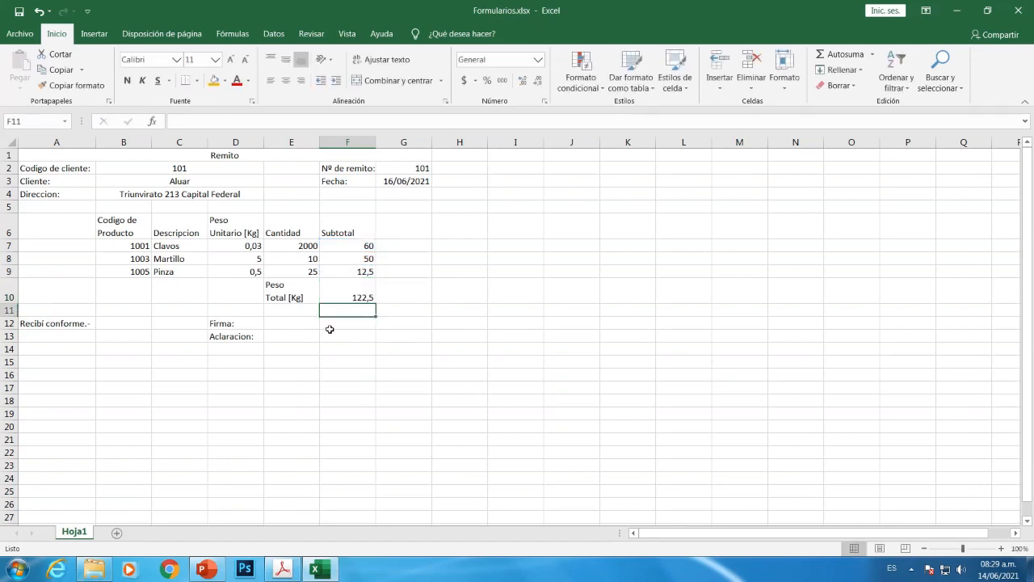
Save the workbook, recheck the Remito PDF model, and return to Excel
{"action": "left_click", "coordinate": [21, 34]}
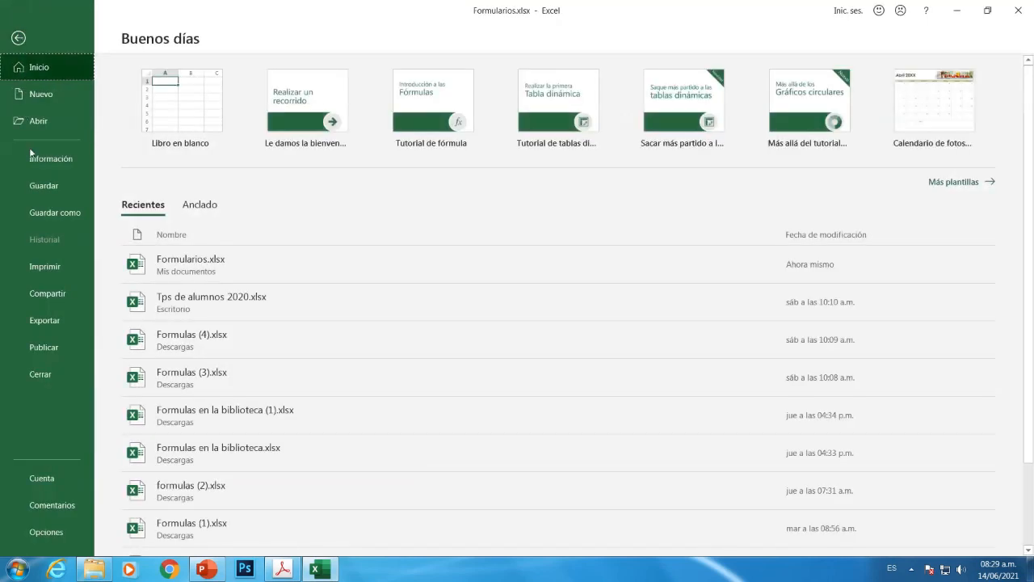
{"action": "left_click", "coordinate": [38, 189]}
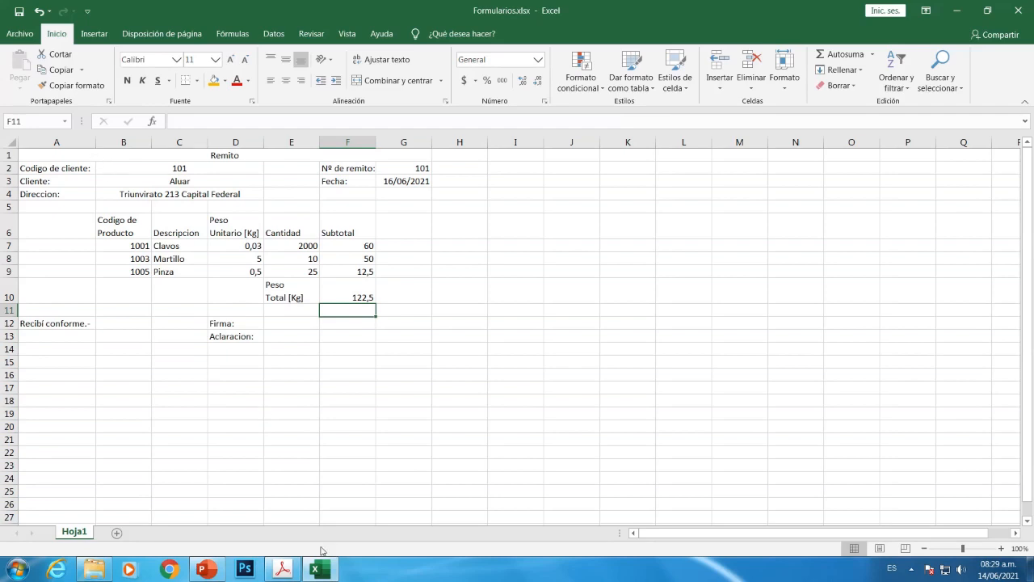
{"action": "mouse_move", "coordinate": [328, 574]}
{"action": "left_click", "coordinate": [286, 568]}
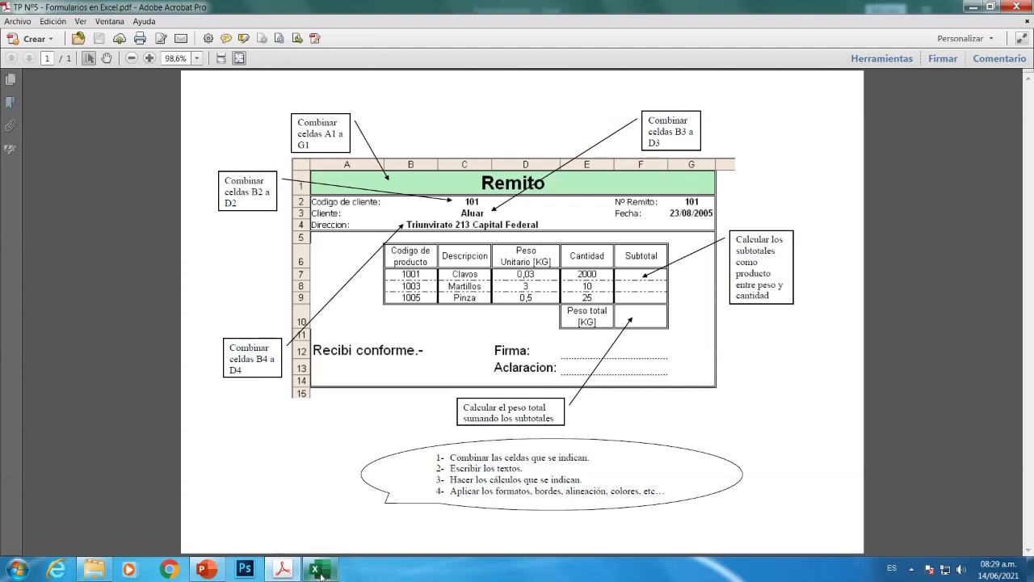
{"action": "mouse_move", "coordinate": [320, 572]}
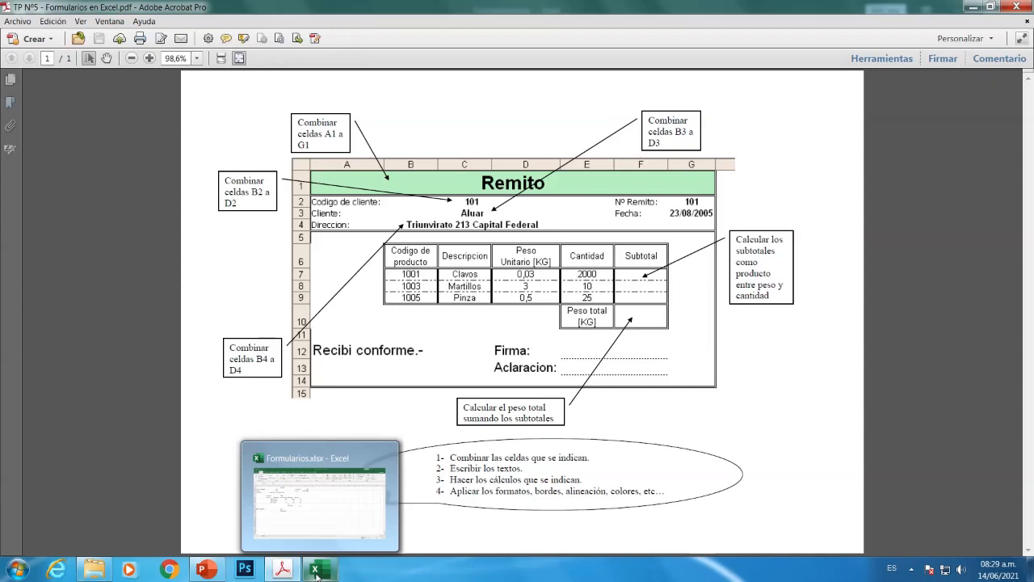
{"action": "left_click", "coordinate": [315, 573]}
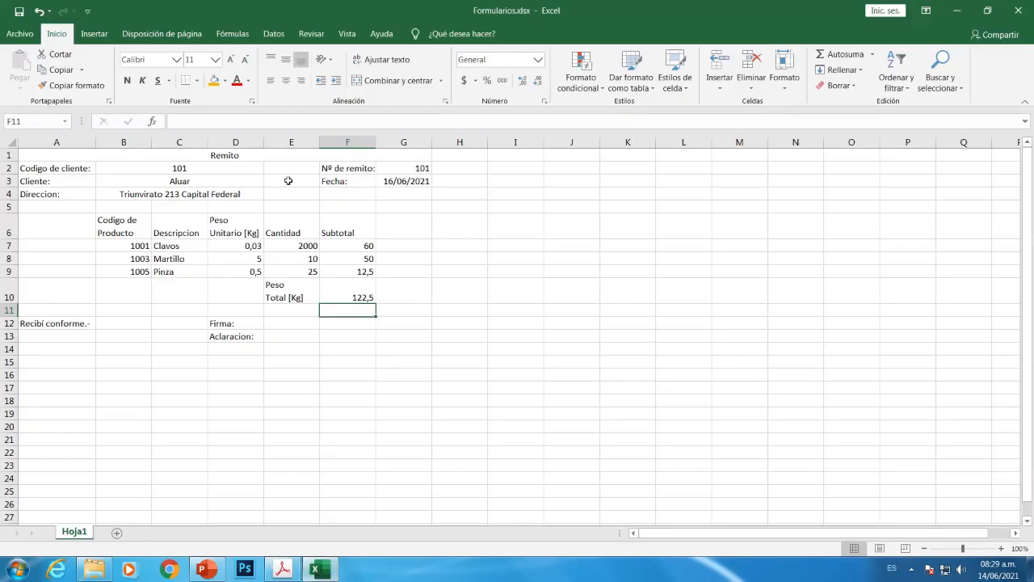
Give the merged Remito title cell a double-line outline border via Más bordes
{"action": "left_click", "coordinate": [198, 155]}
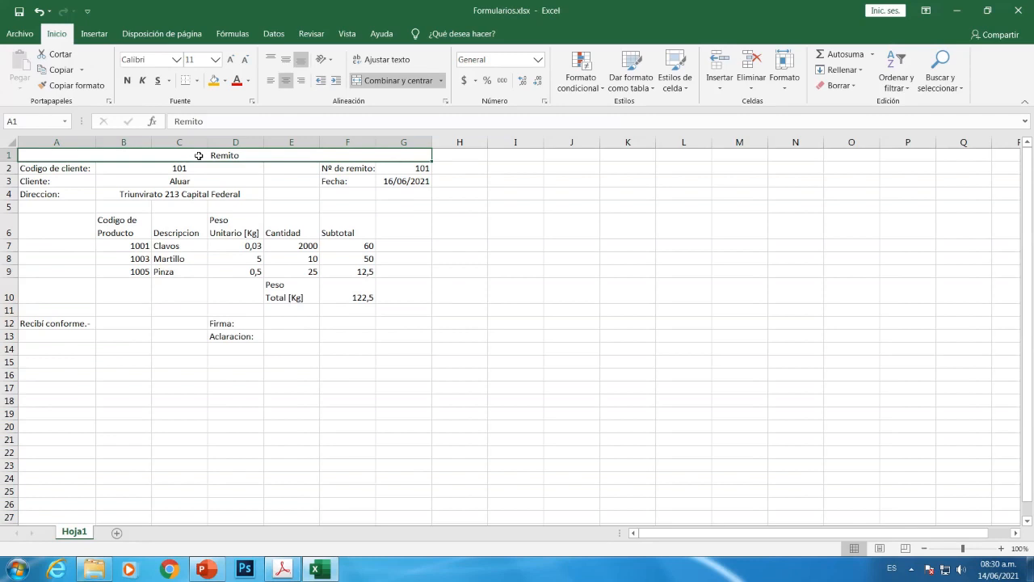
{"action": "left_click", "coordinate": [197, 81]}
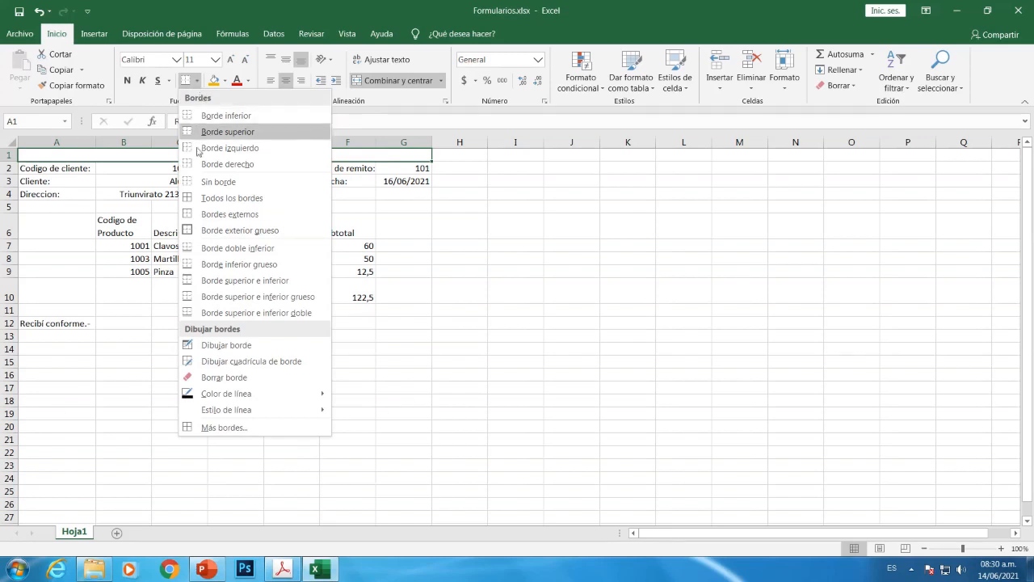
{"action": "left_click", "coordinate": [218, 428]}
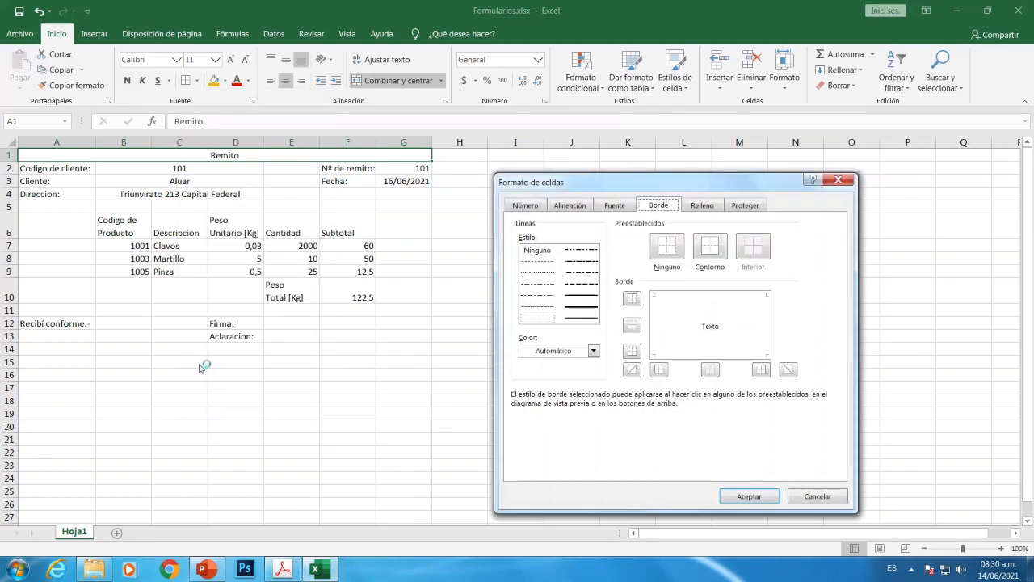
{"action": "left_click", "coordinate": [576, 318]}
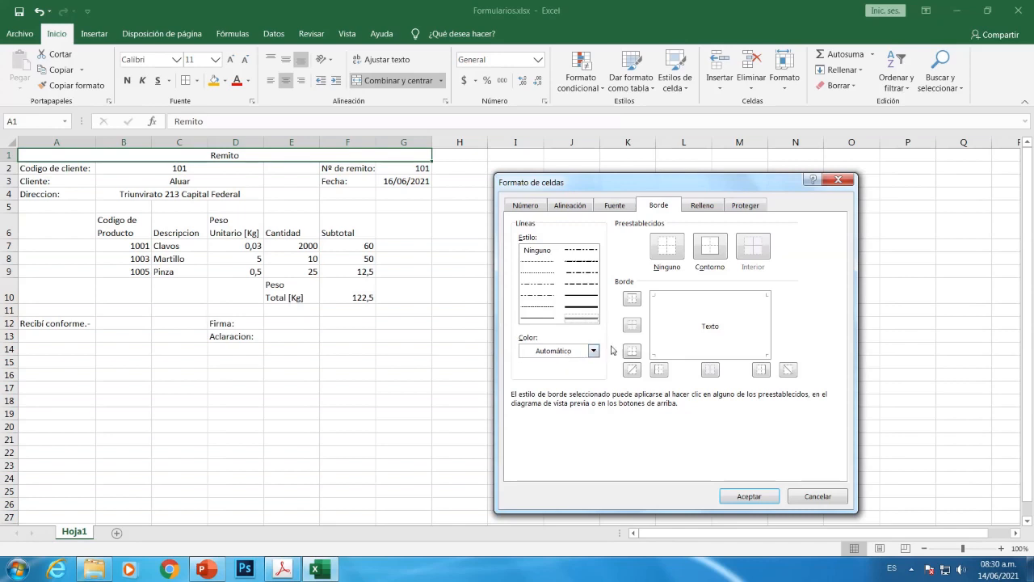
{"action": "left_click", "coordinate": [709, 253]}
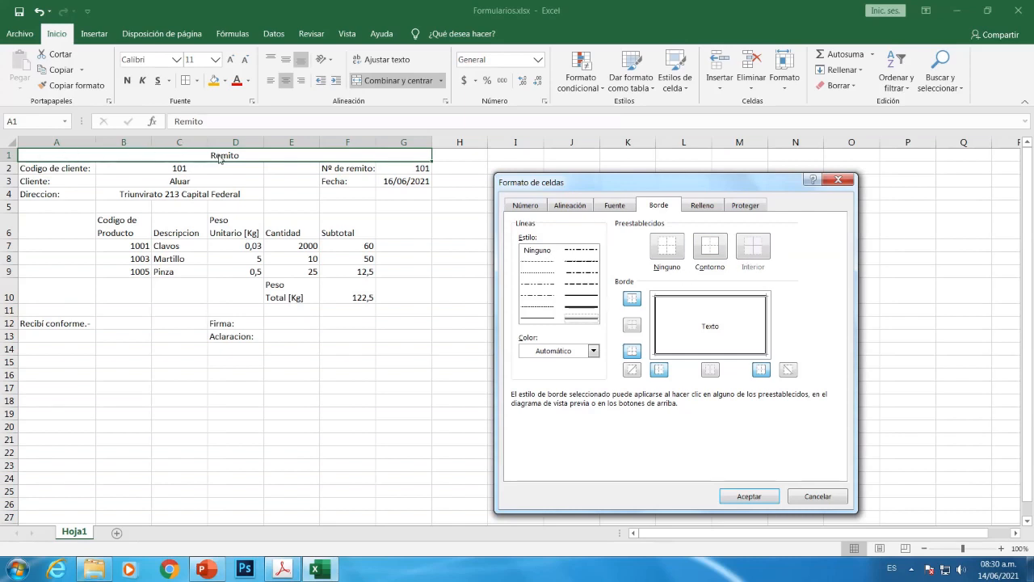
{"action": "left_click", "coordinate": [738, 497]}
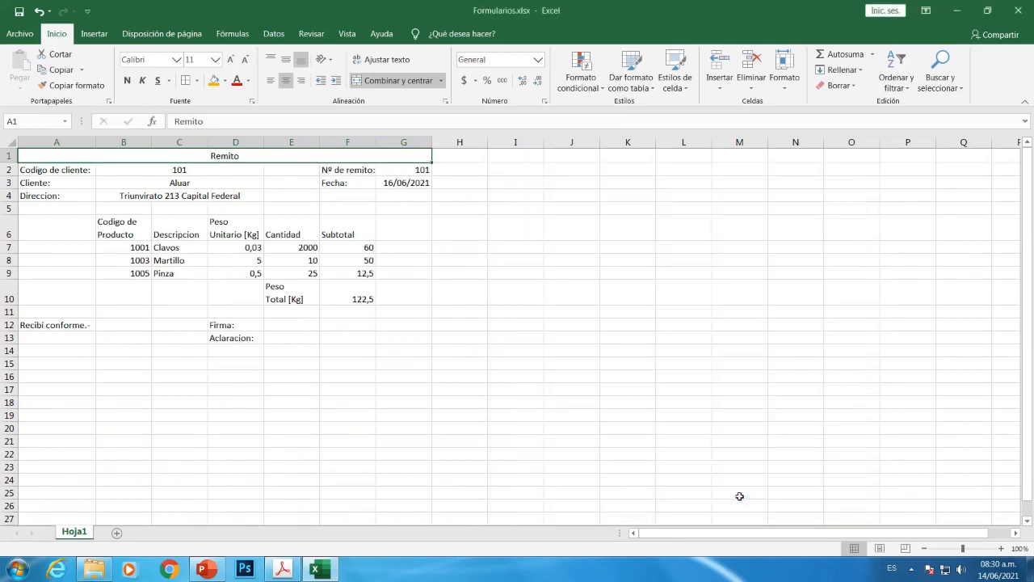
{"action": "left_click", "coordinate": [439, 312]}
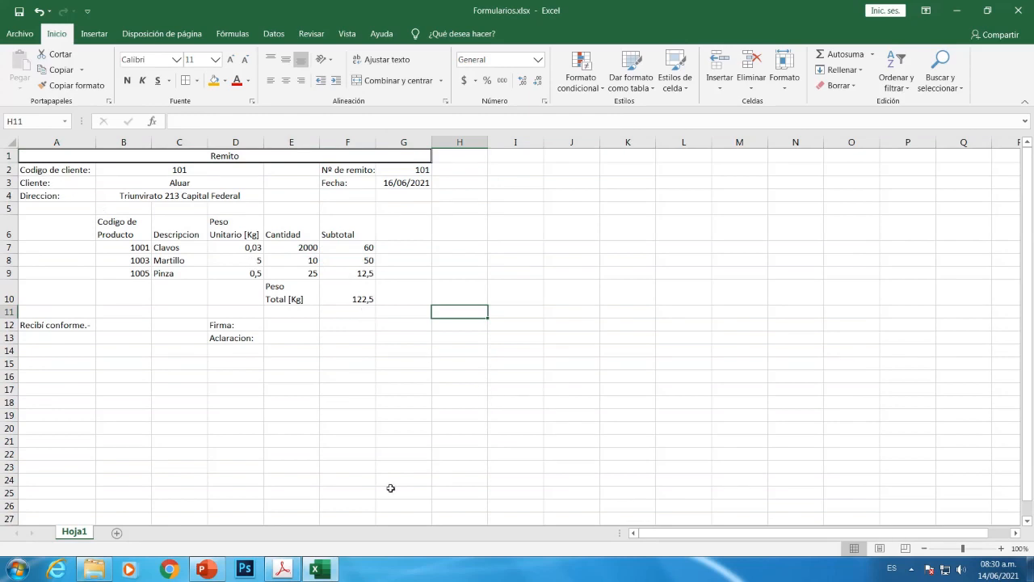
{"action": "left_click", "coordinate": [279, 570]}
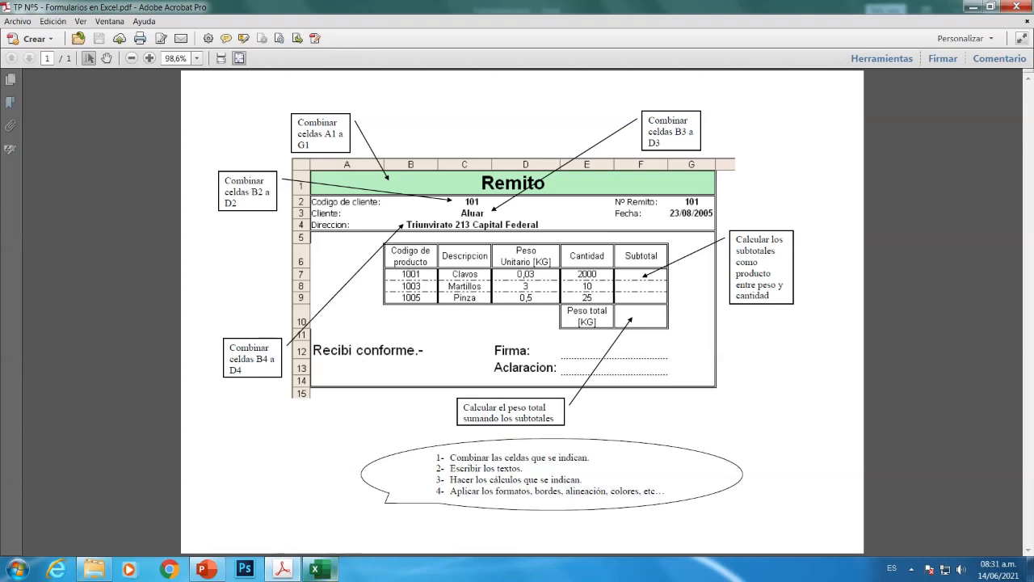
{"action": "mouse_move", "coordinate": [323, 572]}
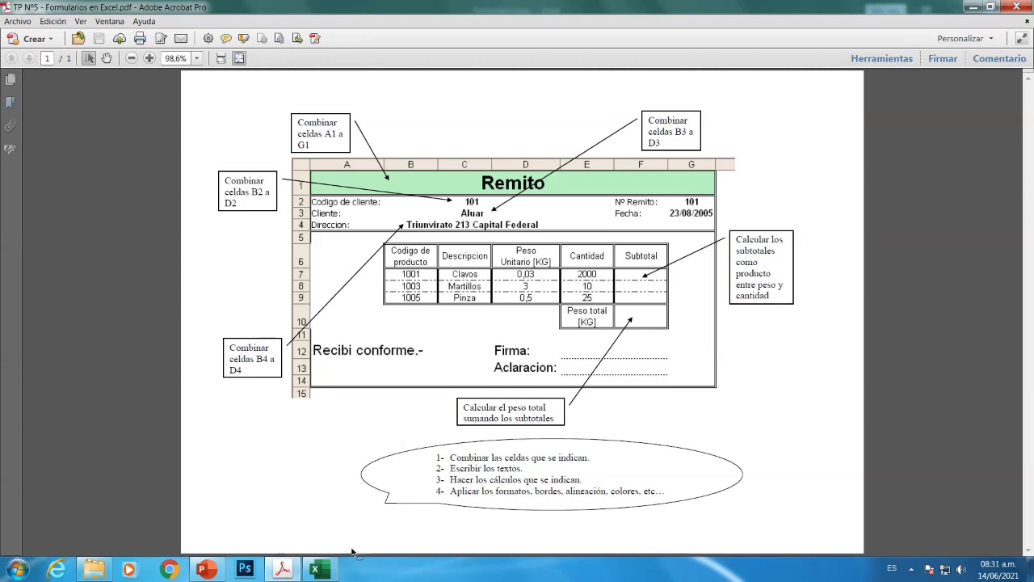
{"action": "left_click", "coordinate": [316, 569]}
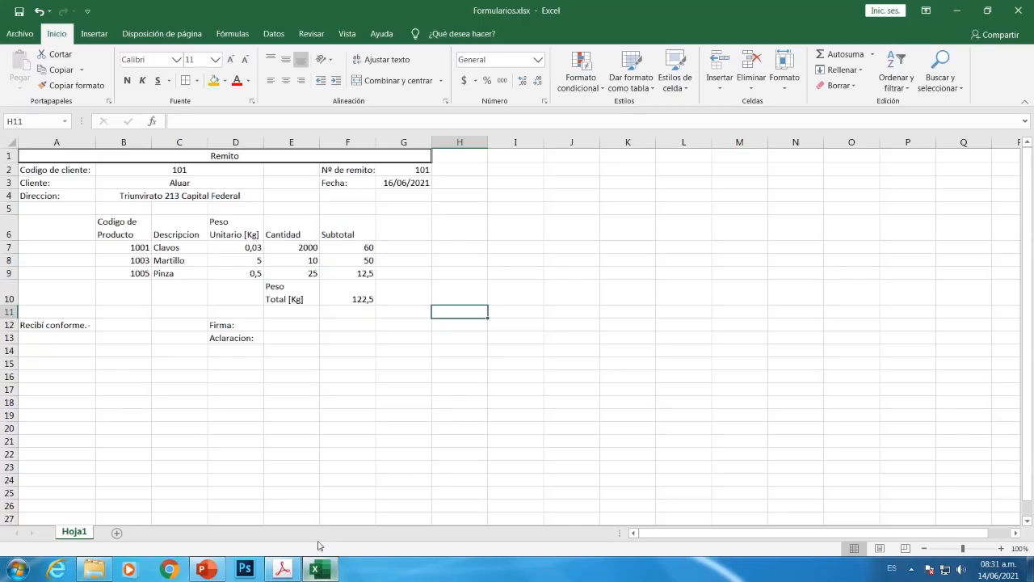
Select A2:G4 and apply a Contorno outline border to the client details
{"action": "left_click", "coordinate": [45, 170]}
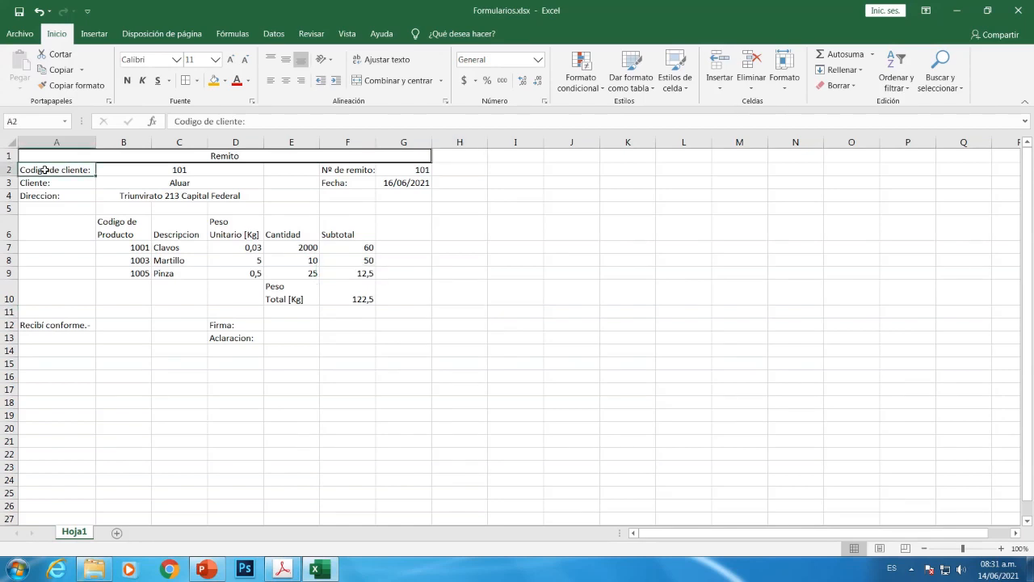
{"action": "left_click_drag", "start_coordinate": [46, 169], "coordinate": [388, 192]}
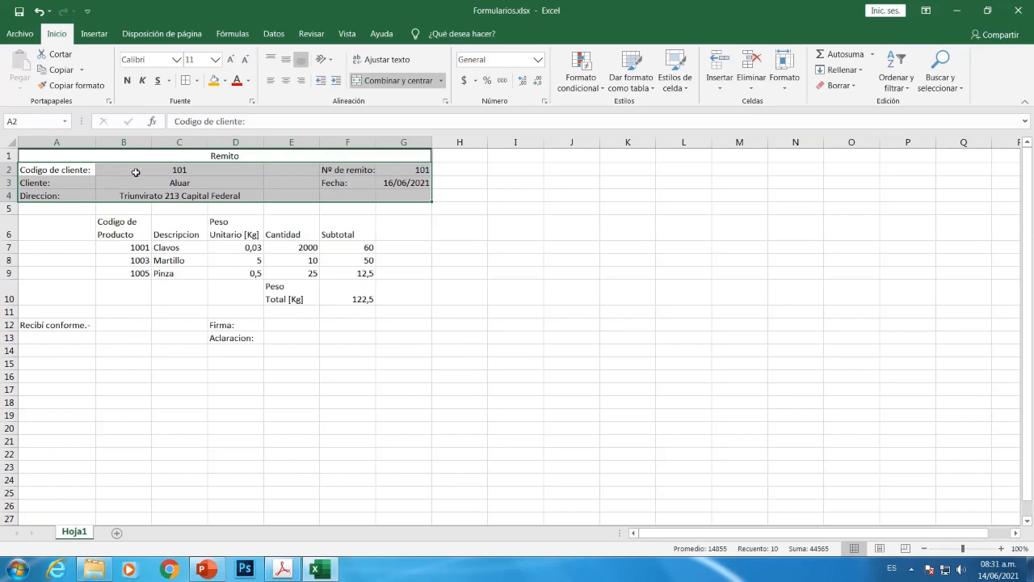
{"action": "left_click", "coordinate": [196, 81]}
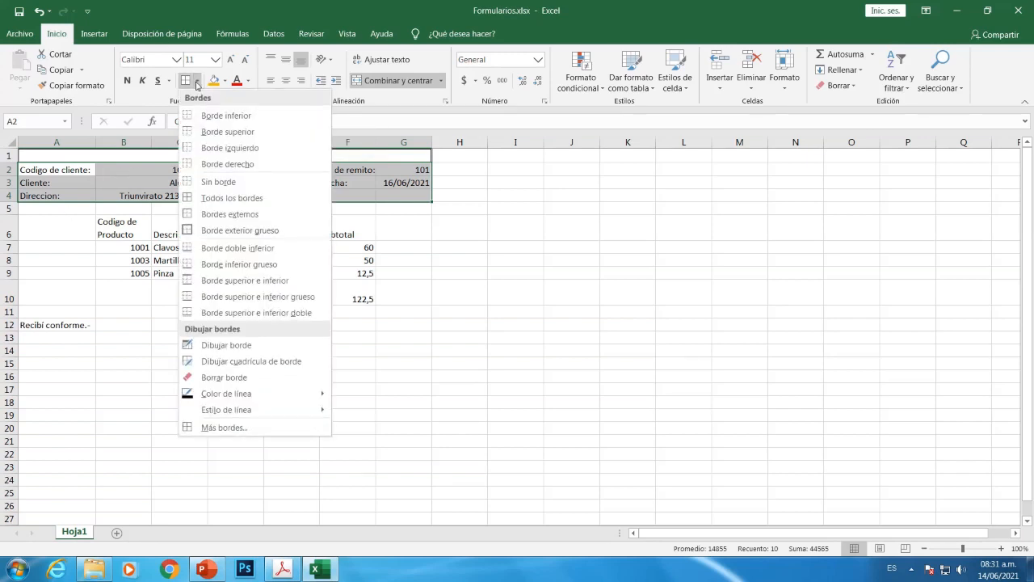
{"action": "left_click", "coordinate": [212, 428]}
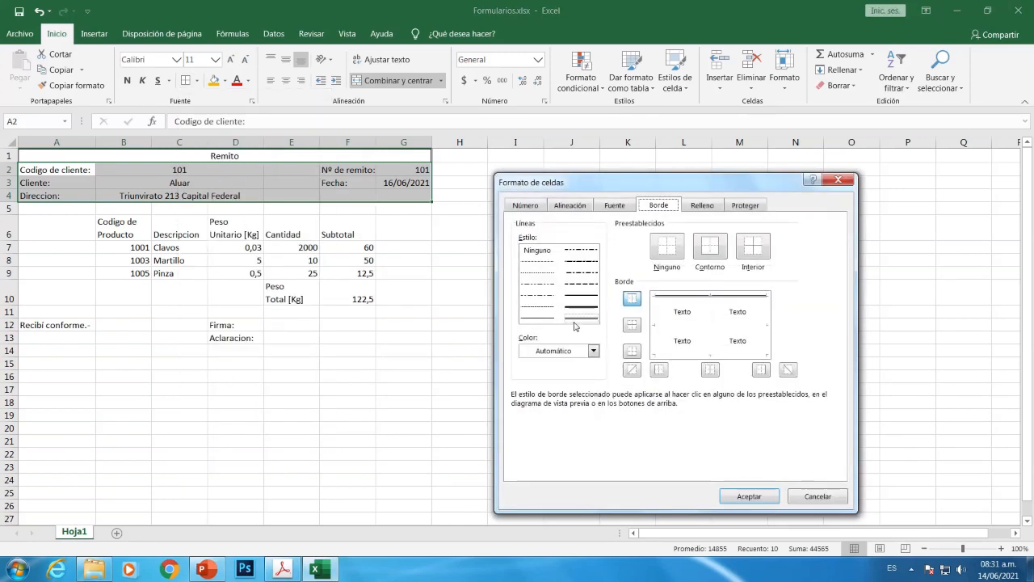
{"action": "left_click", "coordinate": [716, 247]}
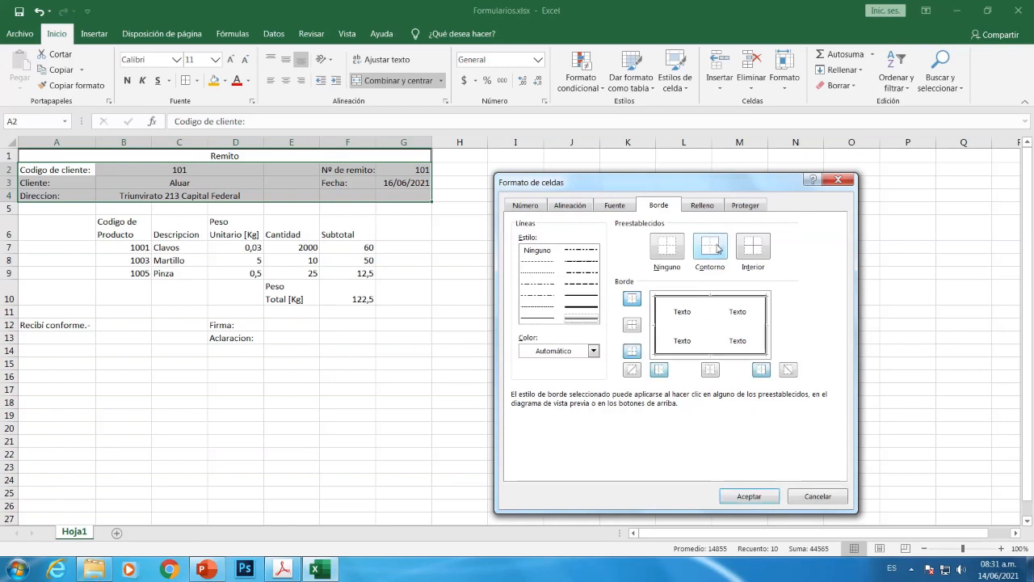
{"action": "left_click", "coordinate": [749, 496]}
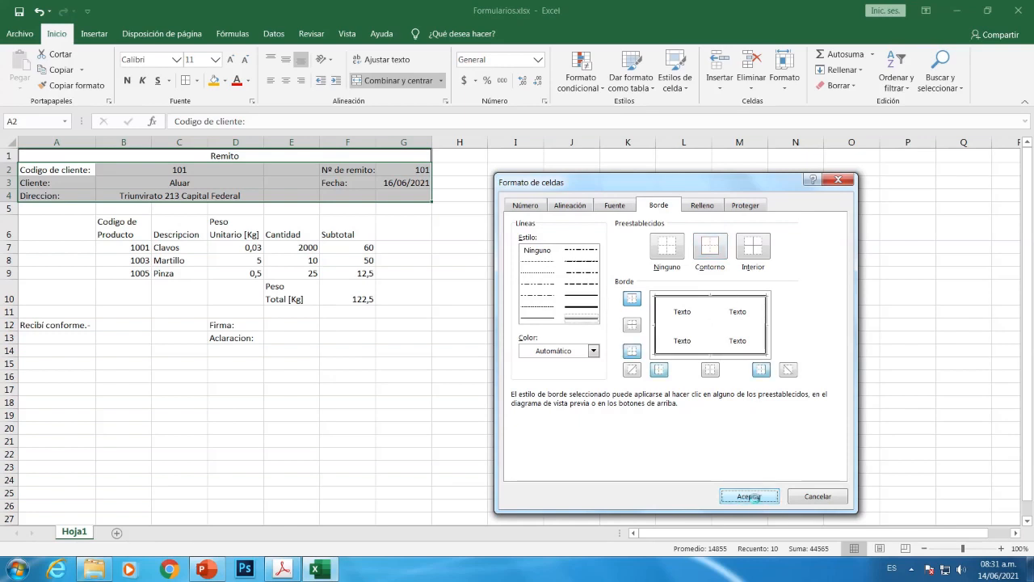
{"action": "left_click", "coordinate": [575, 315]}
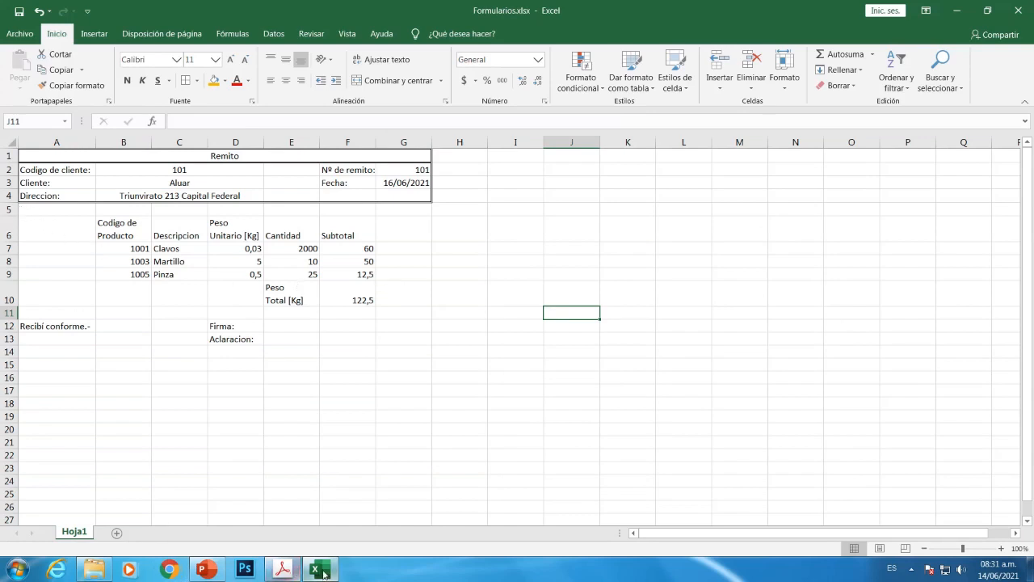
{"action": "left_click", "coordinate": [283, 570]}
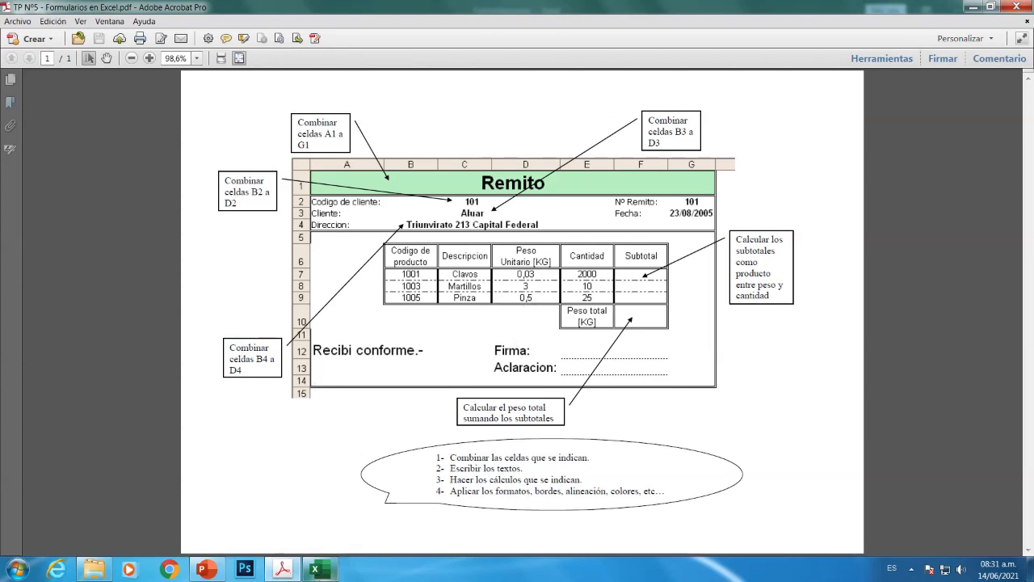
{"action": "left_click", "coordinate": [316, 571]}
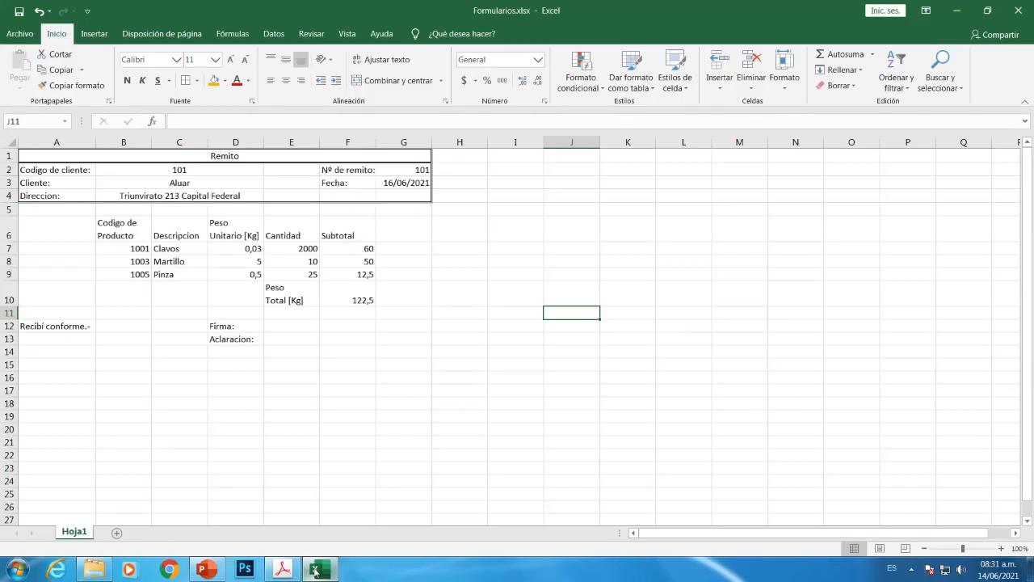
{"action": "left_click_drag", "start_coordinate": [41, 208], "coordinate": [419, 351]}
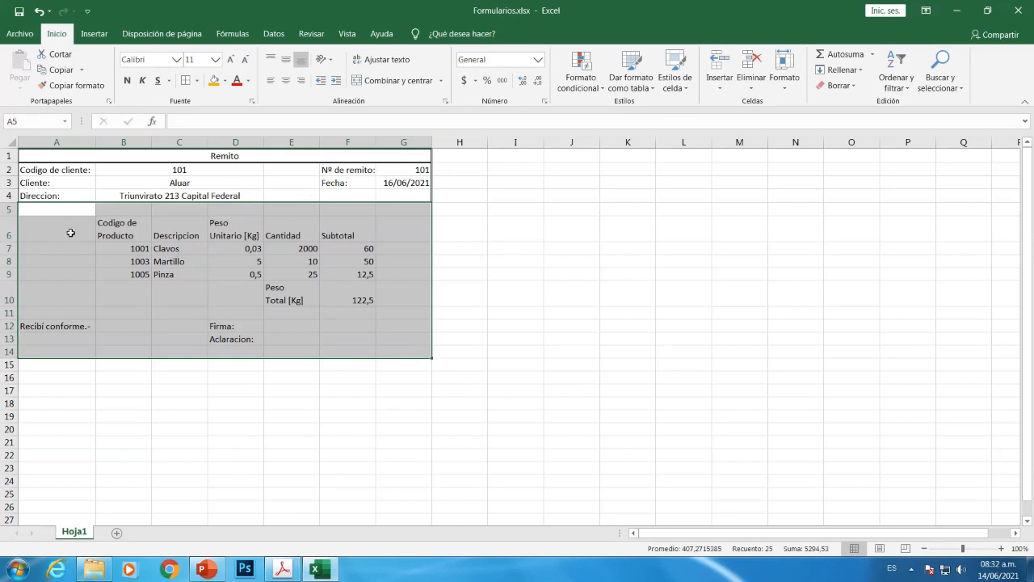
Apply a Contorno outline border to A5:G14 and compare with the PDF model
{"action": "left_click", "coordinate": [199, 81]}
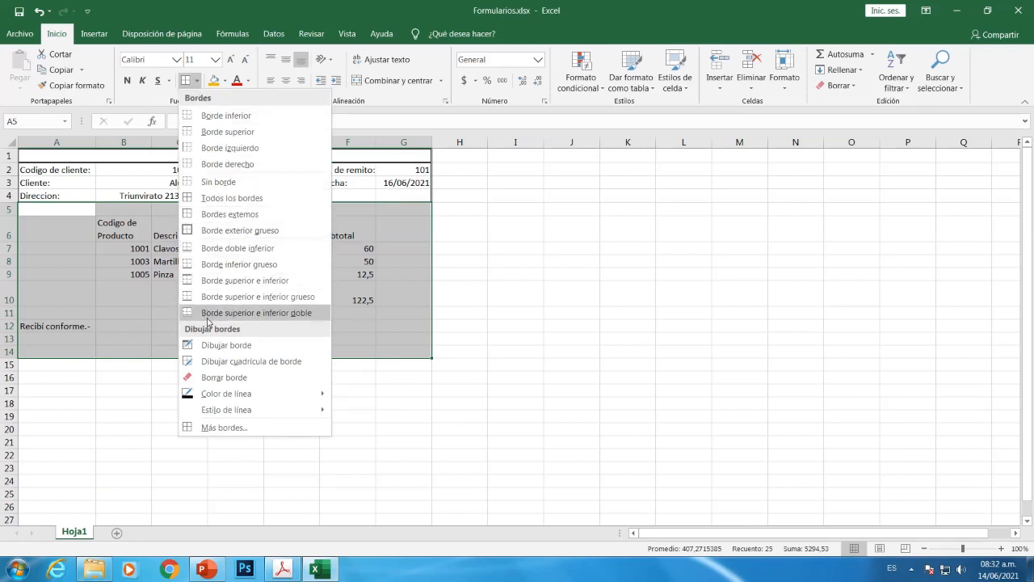
{"action": "left_click", "coordinate": [215, 428]}
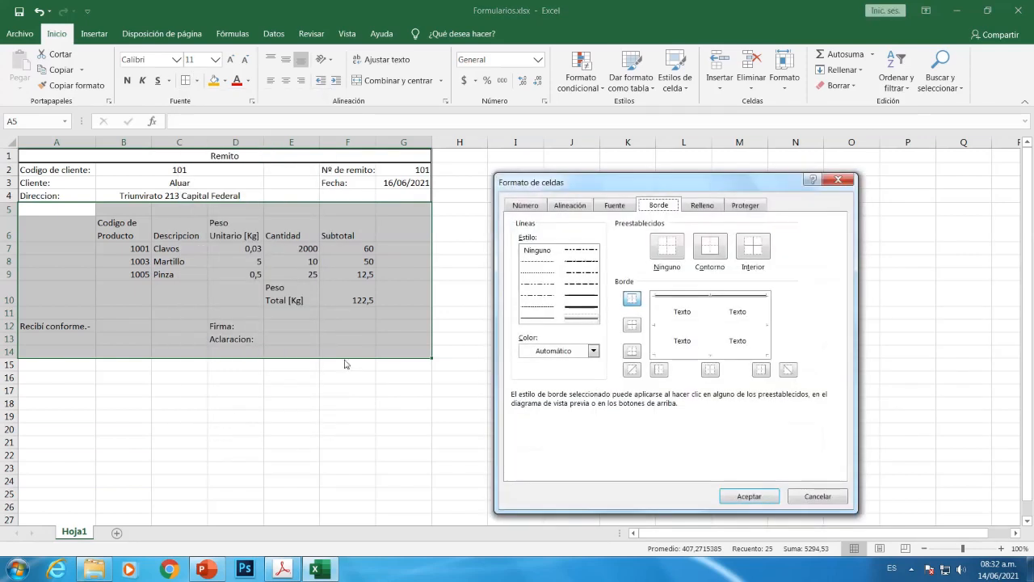
{"action": "left_click", "coordinate": [708, 248]}
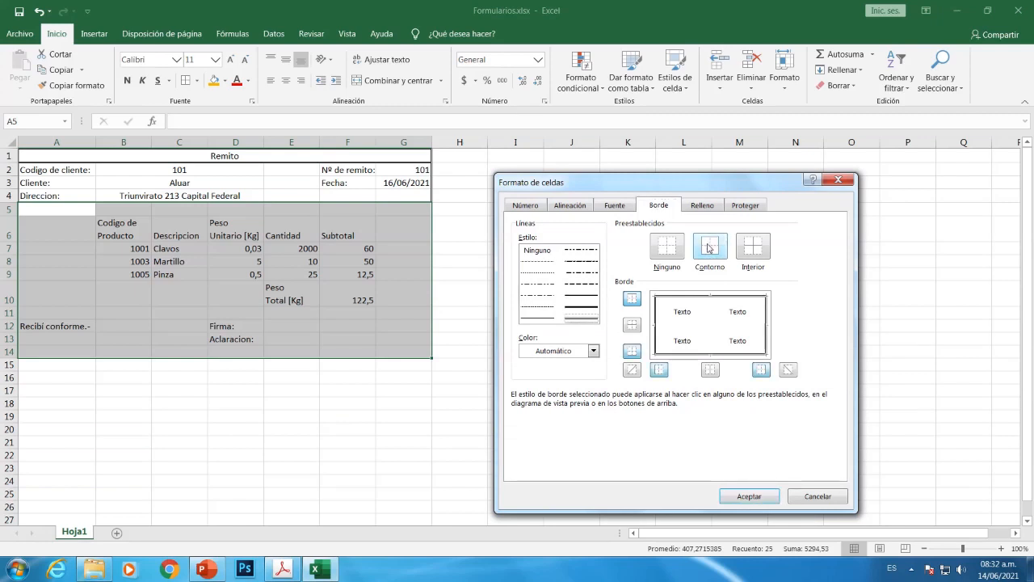
{"action": "left_click", "coordinate": [749, 496]}
{"action": "left_click", "coordinate": [352, 442]}
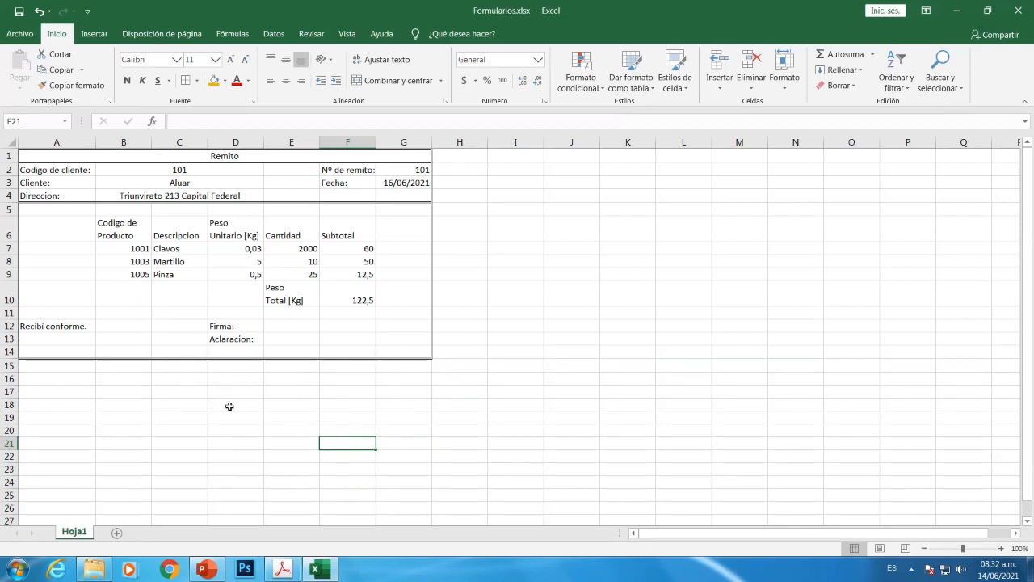
{"action": "left_click", "coordinate": [282, 569]}
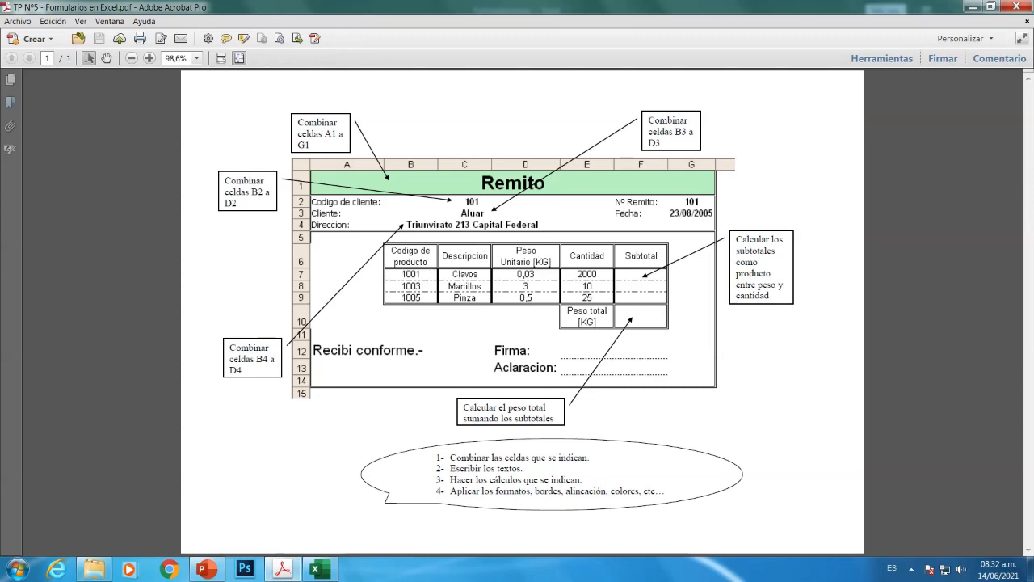